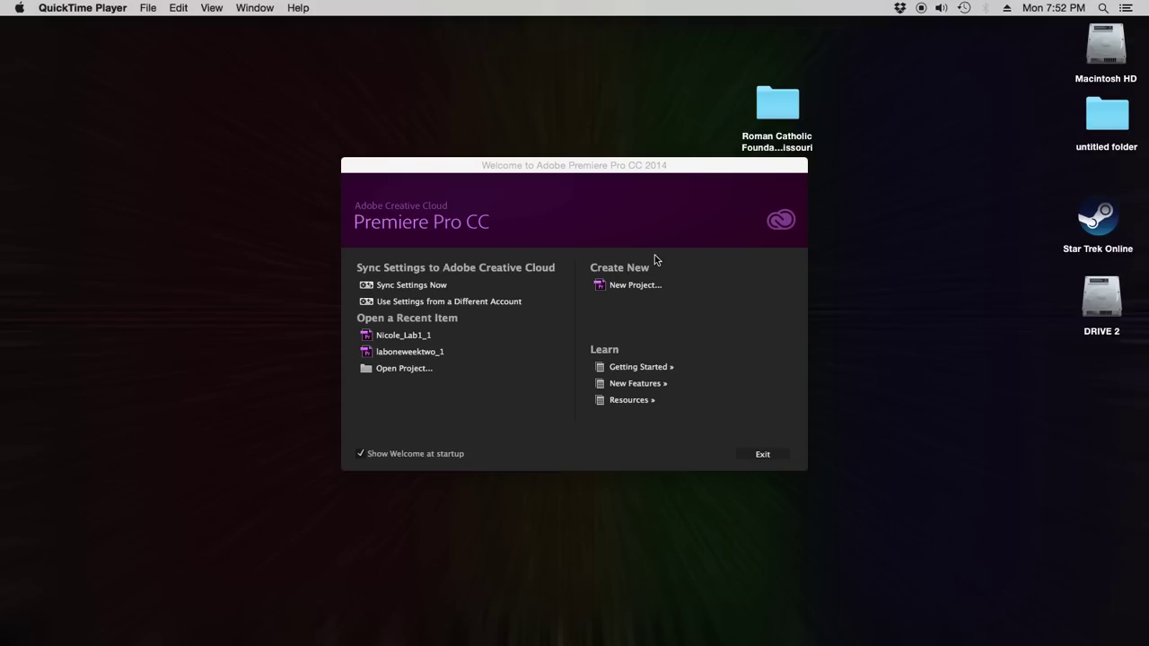
- Start a new project named 'Audio Editing' and open the Browse location chooser
drag(629, 167, 613, 141)
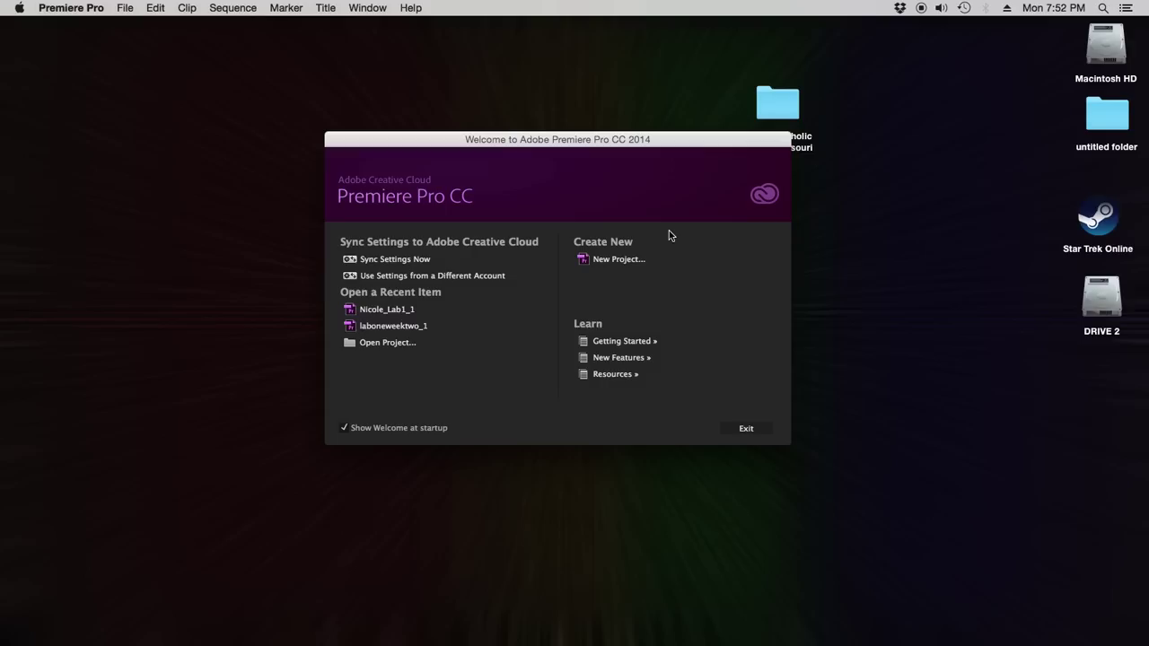
click(600, 260)
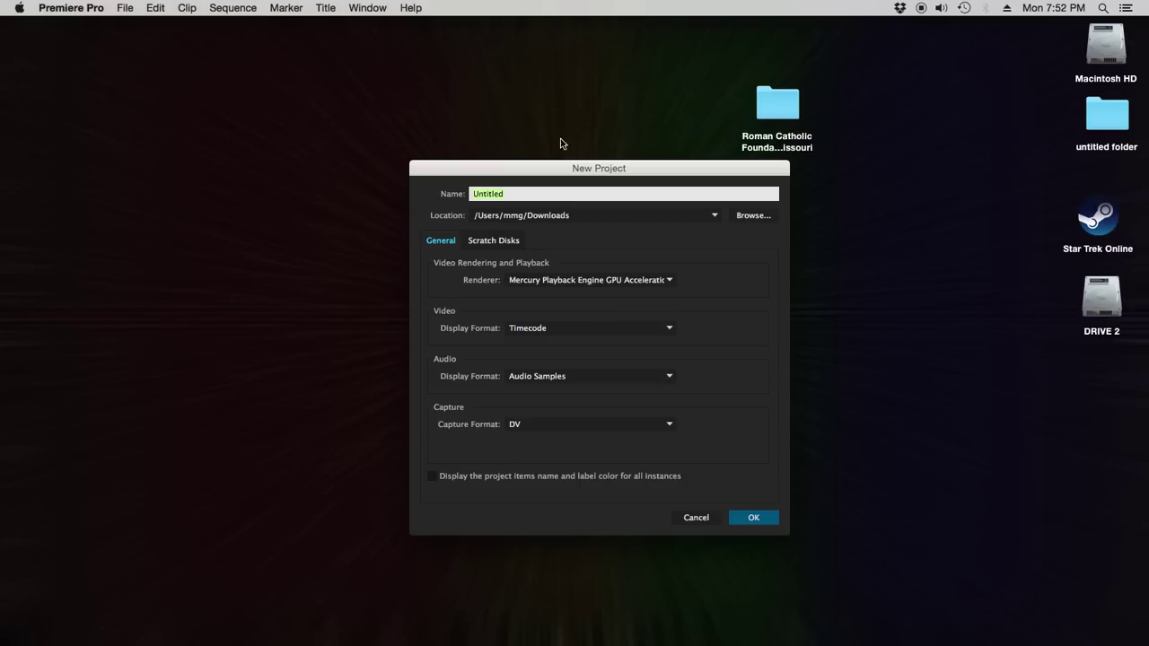
drag(576, 170, 478, 121)
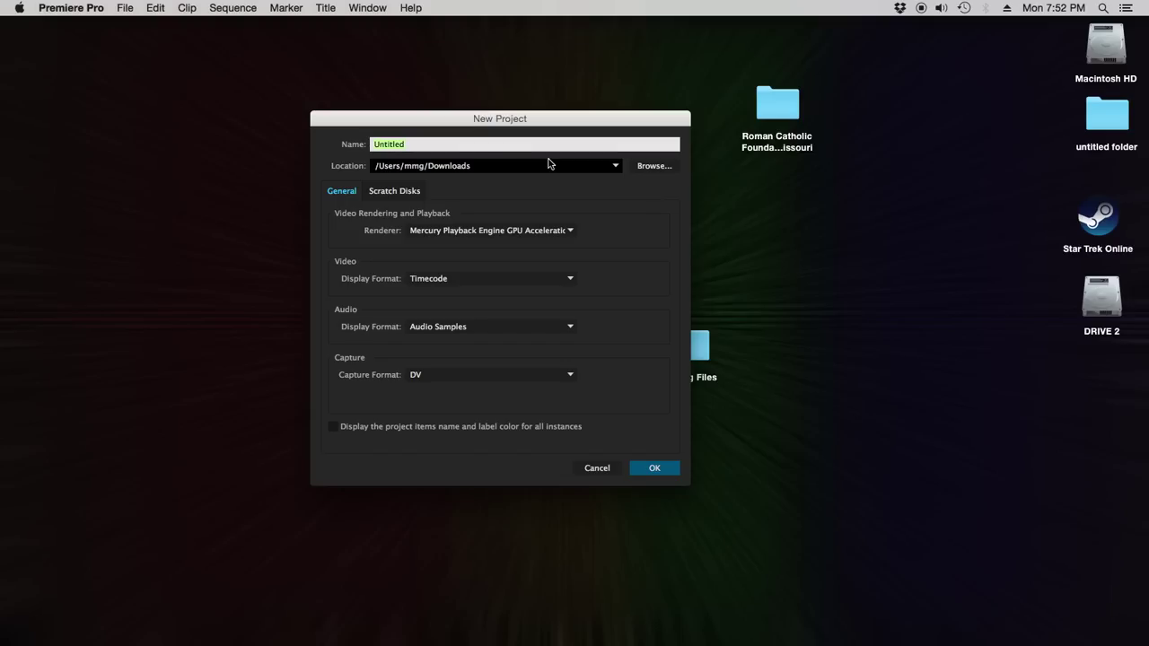
text(Audio Editing)
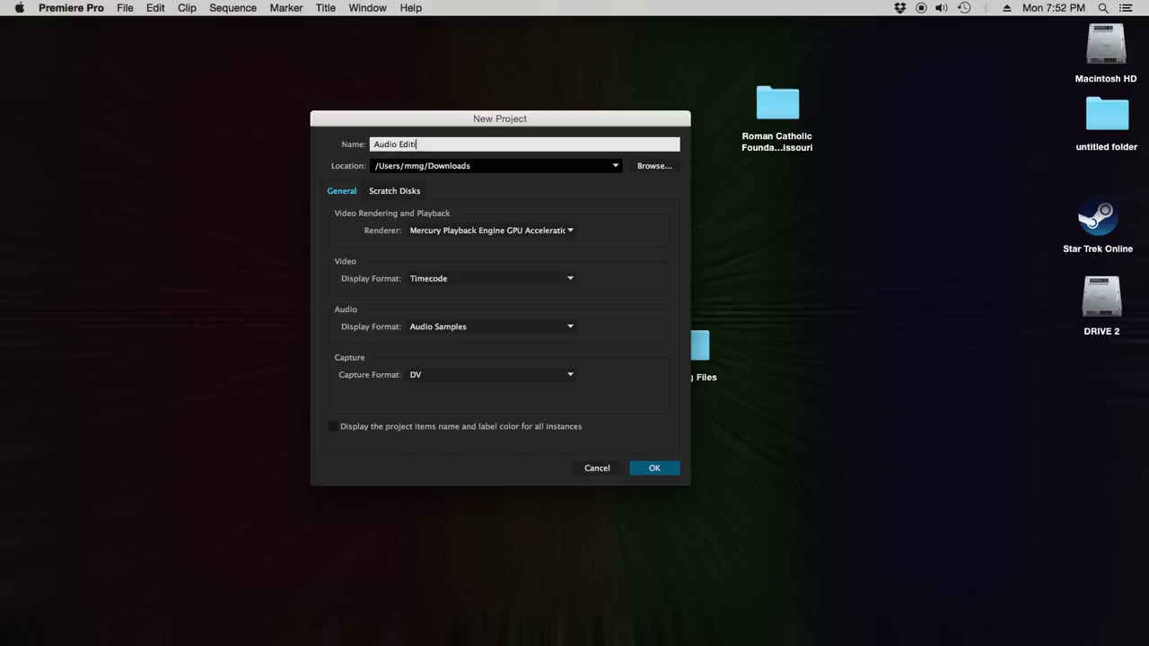
click(654, 165)
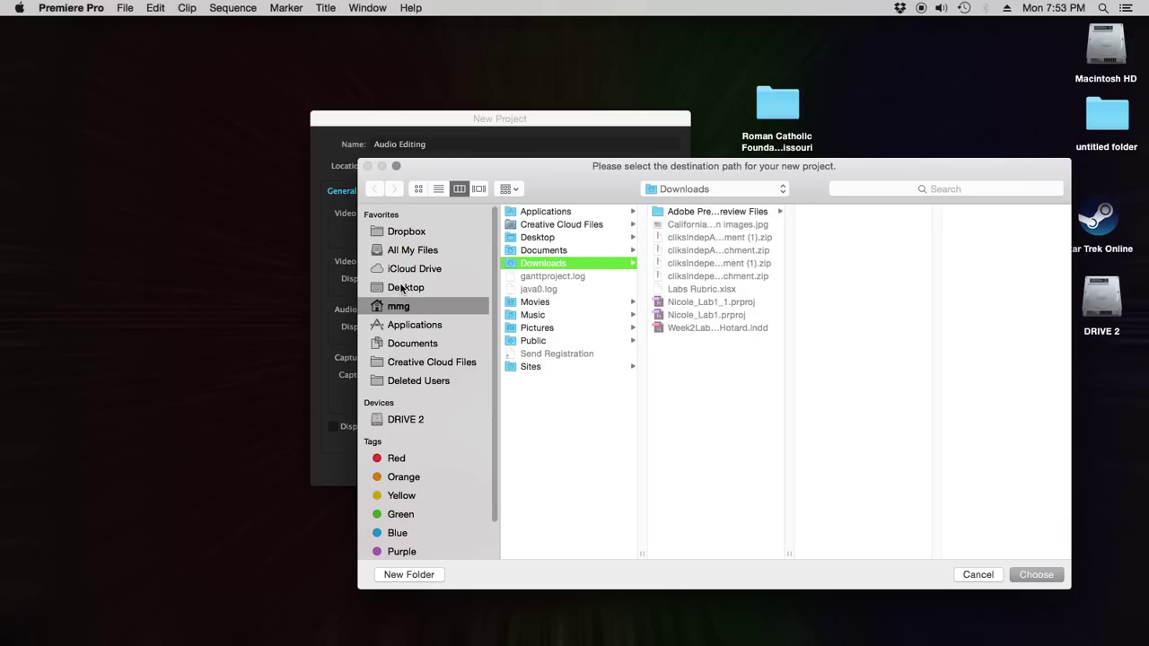
- Create an 'Audio Editing' folder on the Desktop with an 'Audio' folder inside it
click(401, 288)
click(449, 574)
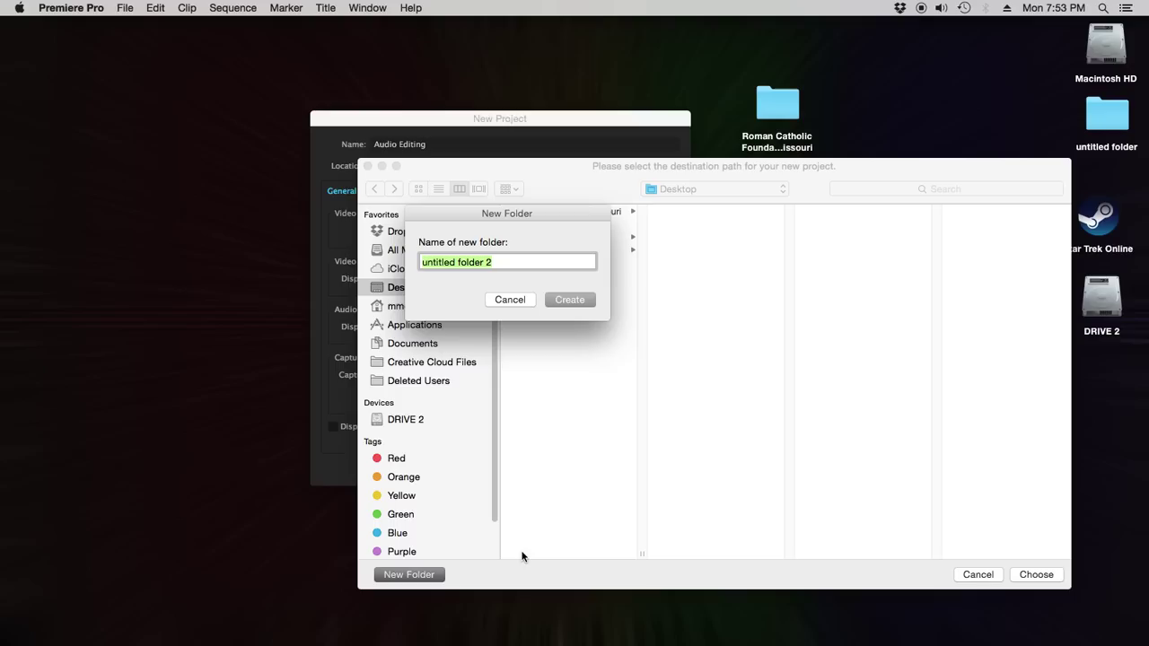
text(Au)
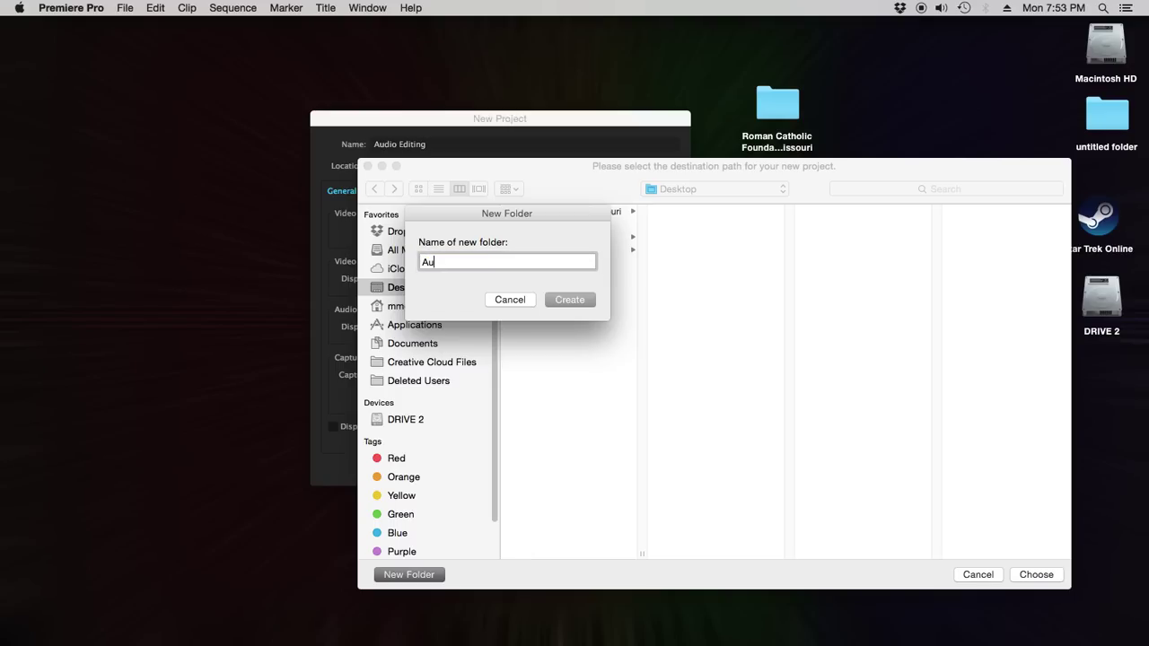
text(dio Editing)
click(565, 301)
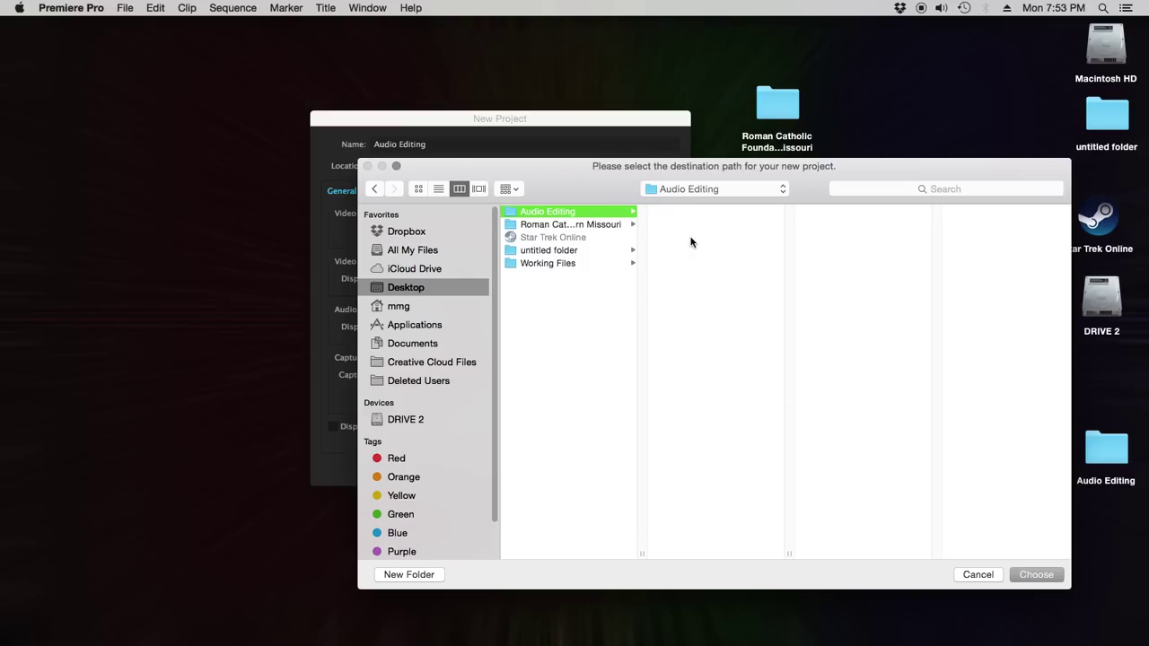
click(408, 574)
text(Audio)
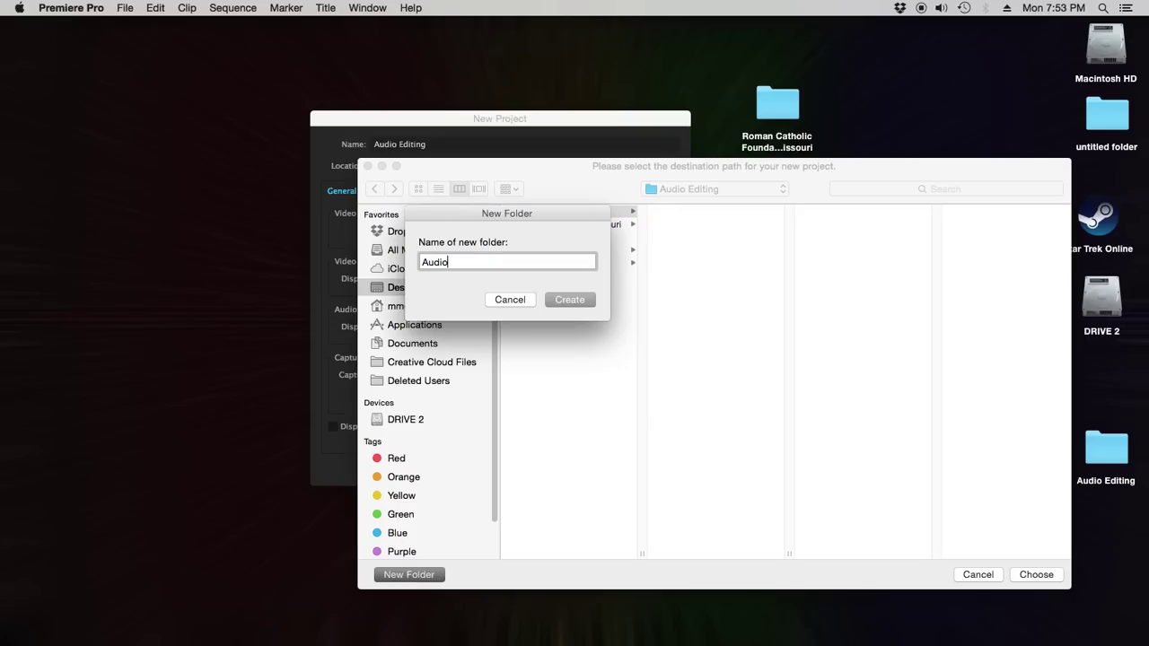
click(569, 300)
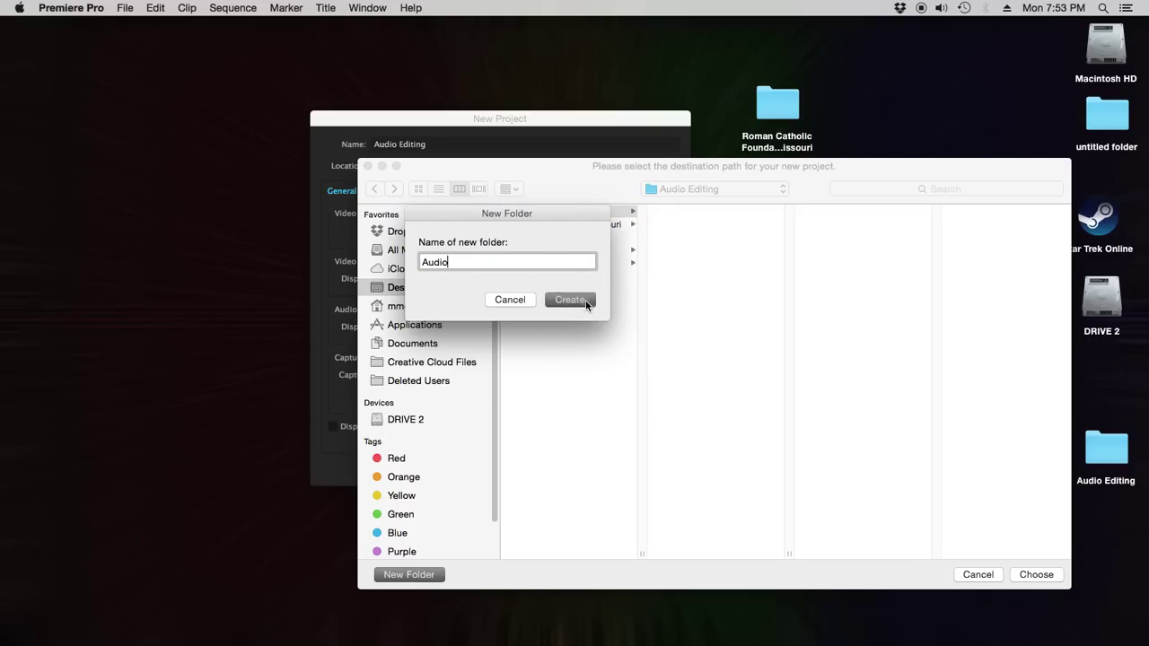
- Add a 'Premiere Files' folder inside Audio Editing and choose it as the project location
click(606, 214)
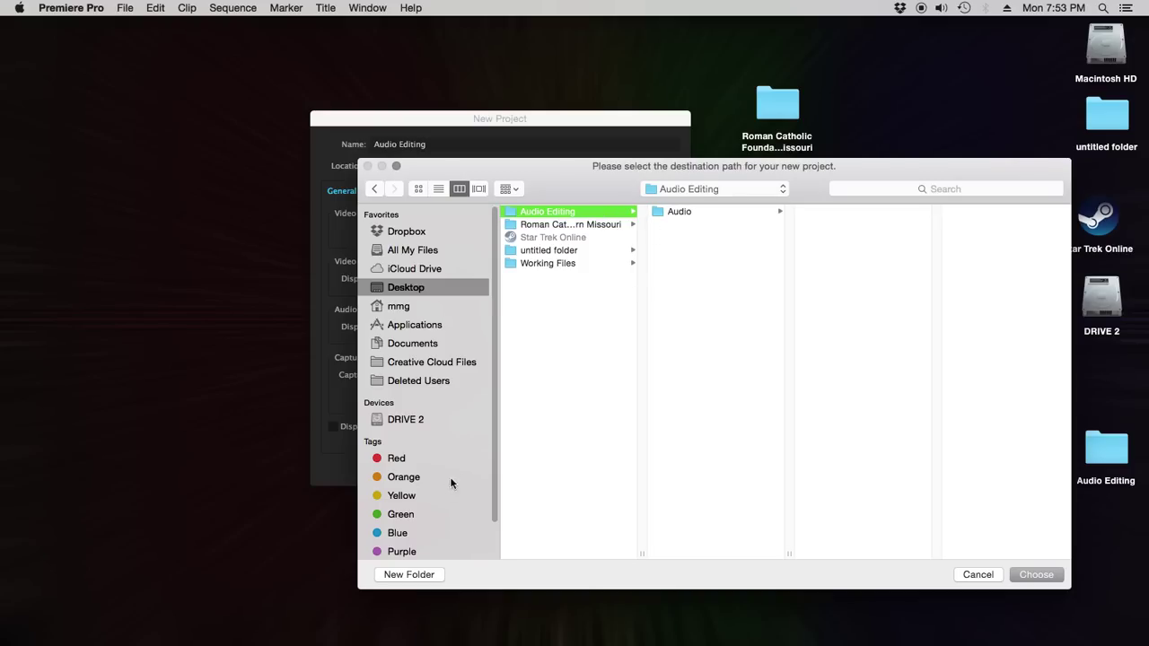
click(436, 578)
text(Prem)
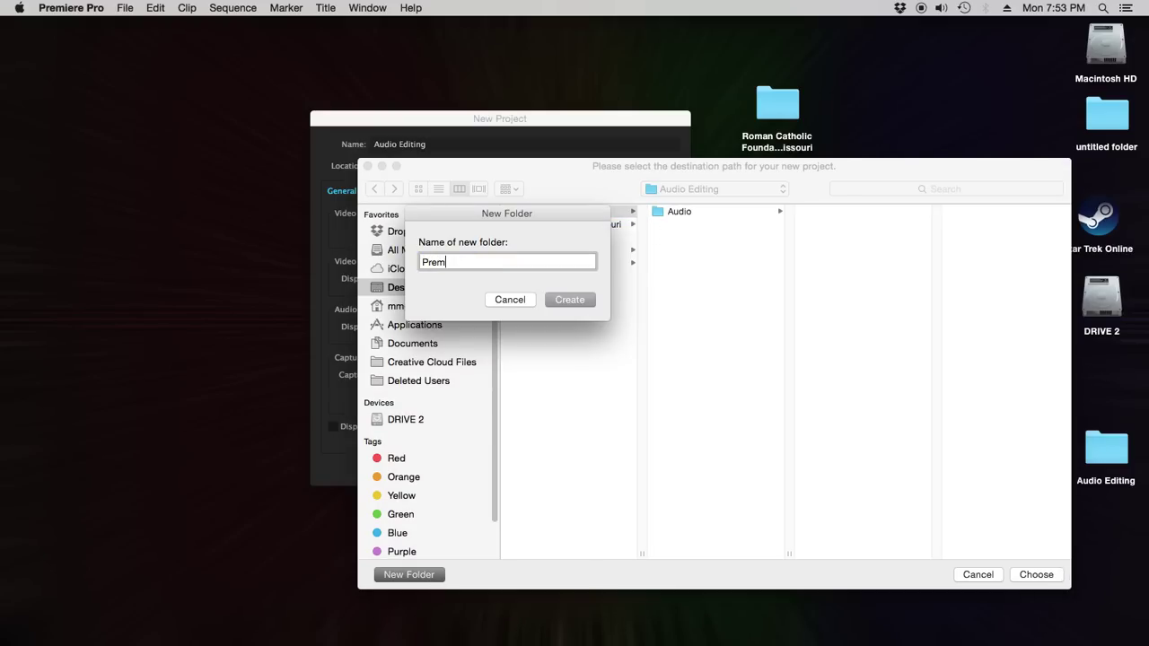
text(iere Files)
key(Return)
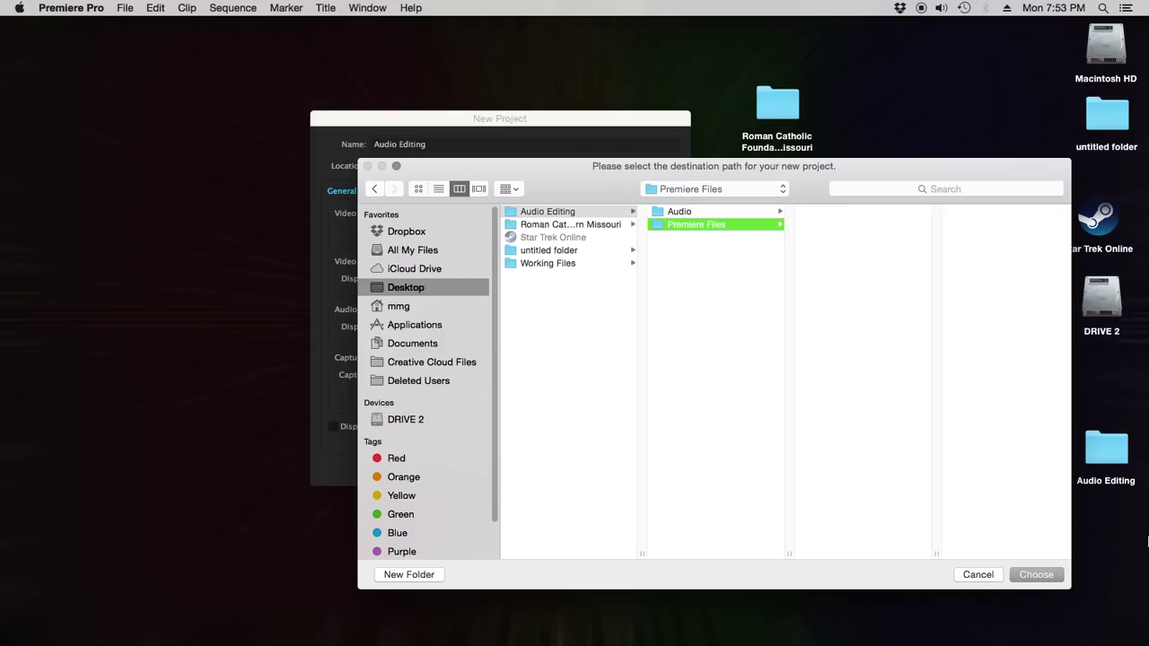
click(694, 213)
click(690, 225)
click(1023, 578)
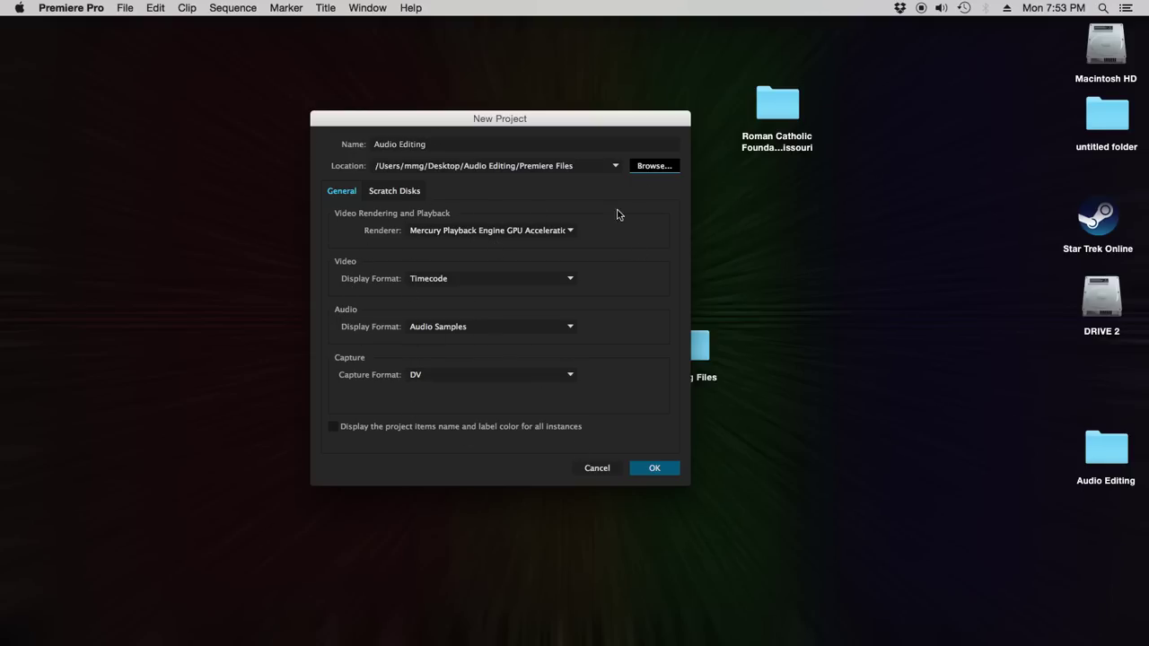
- Confirm the New Project settings, then change the workspace from Editing to Audio
click(638, 473)
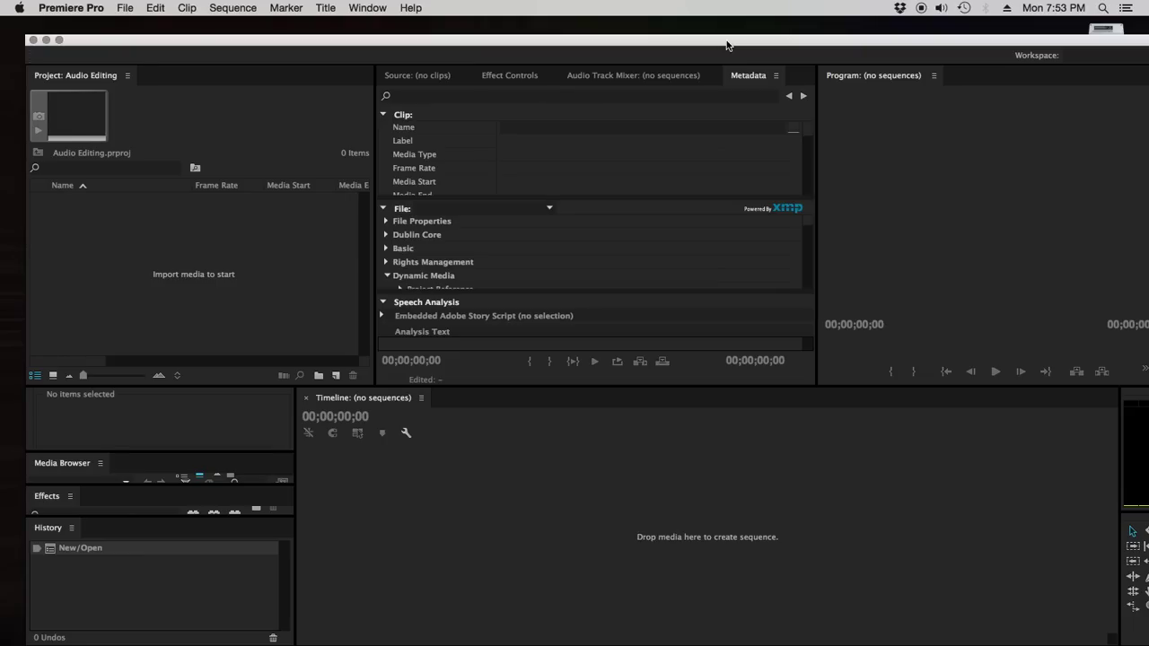
drag(727, 45, 718, 32)
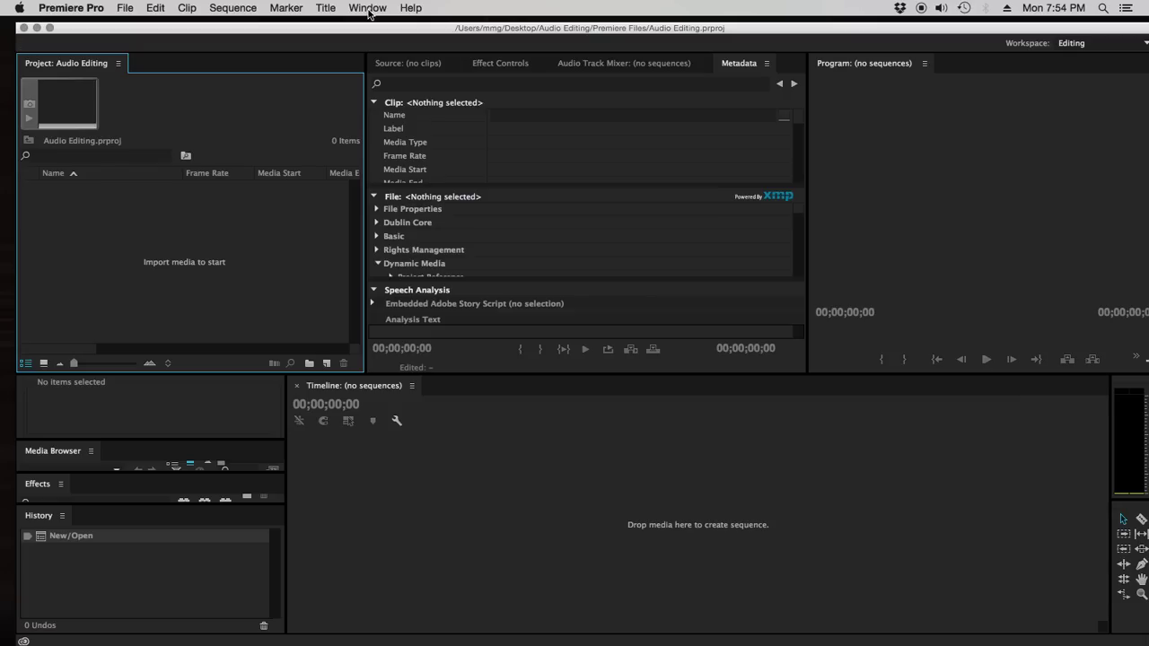
click(368, 9)
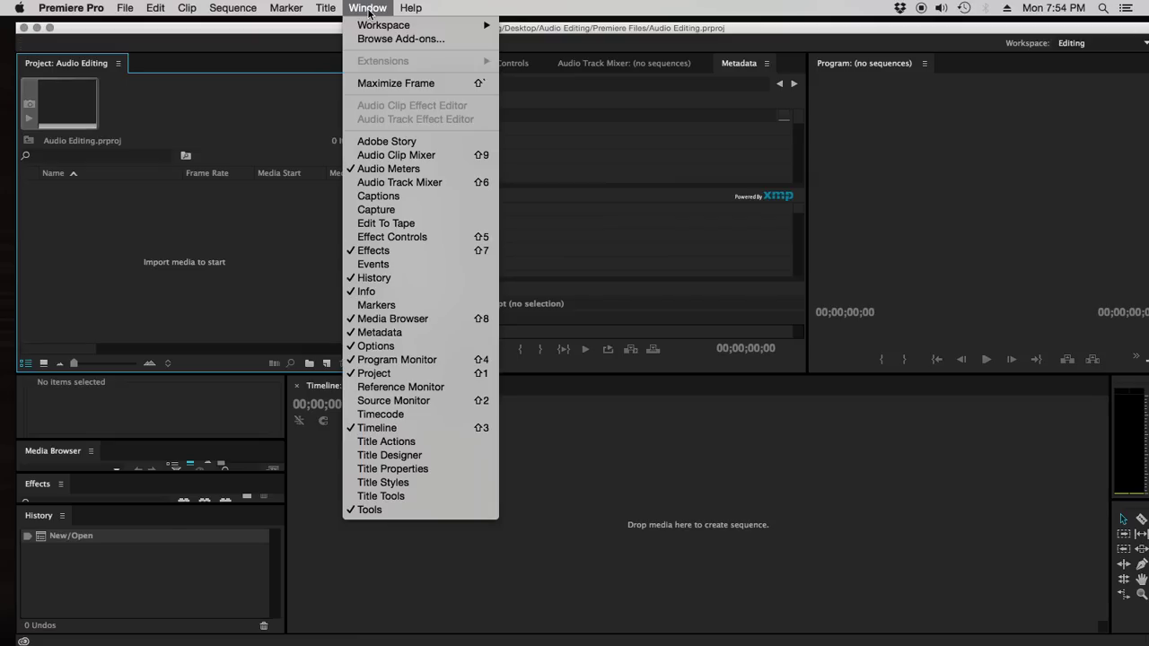
mouse_move(373, 24)
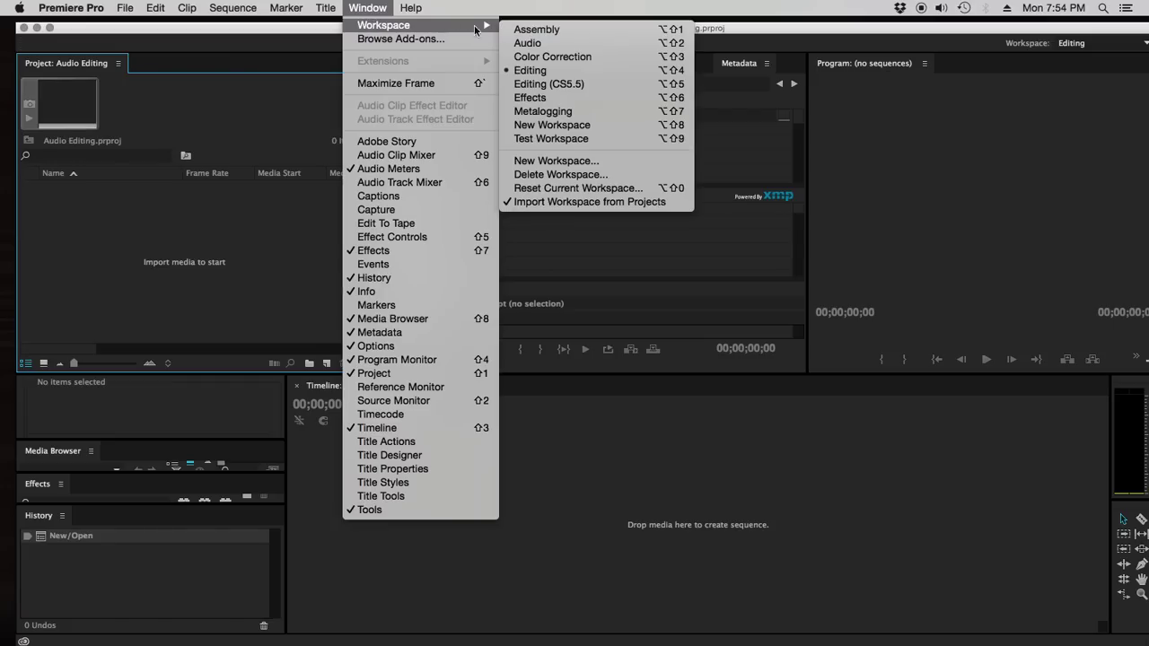
click(563, 45)
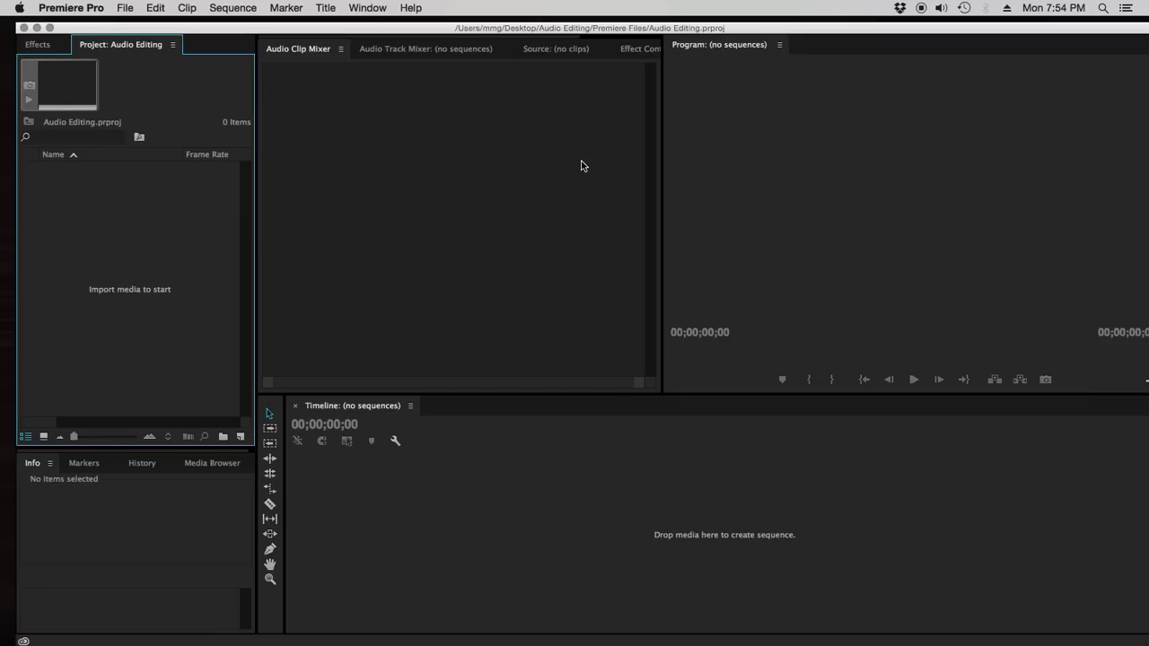
- Create a new HDV 1080p30 sequence named 'Audio Editing'
click(126, 8)
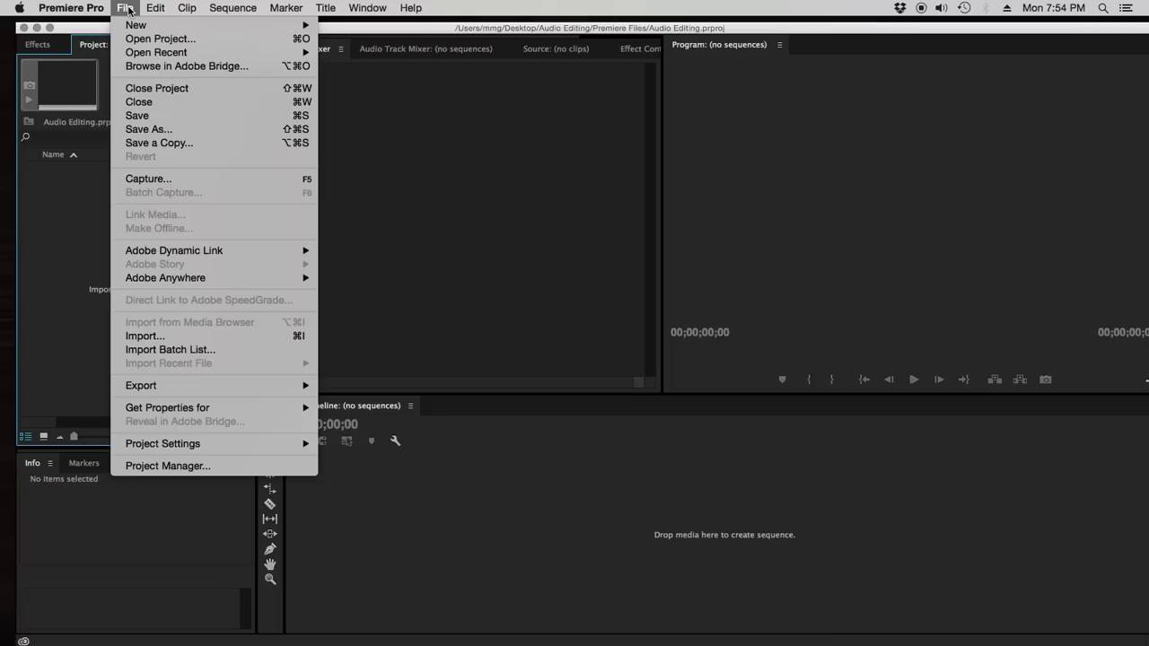
mouse_move(149, 25)
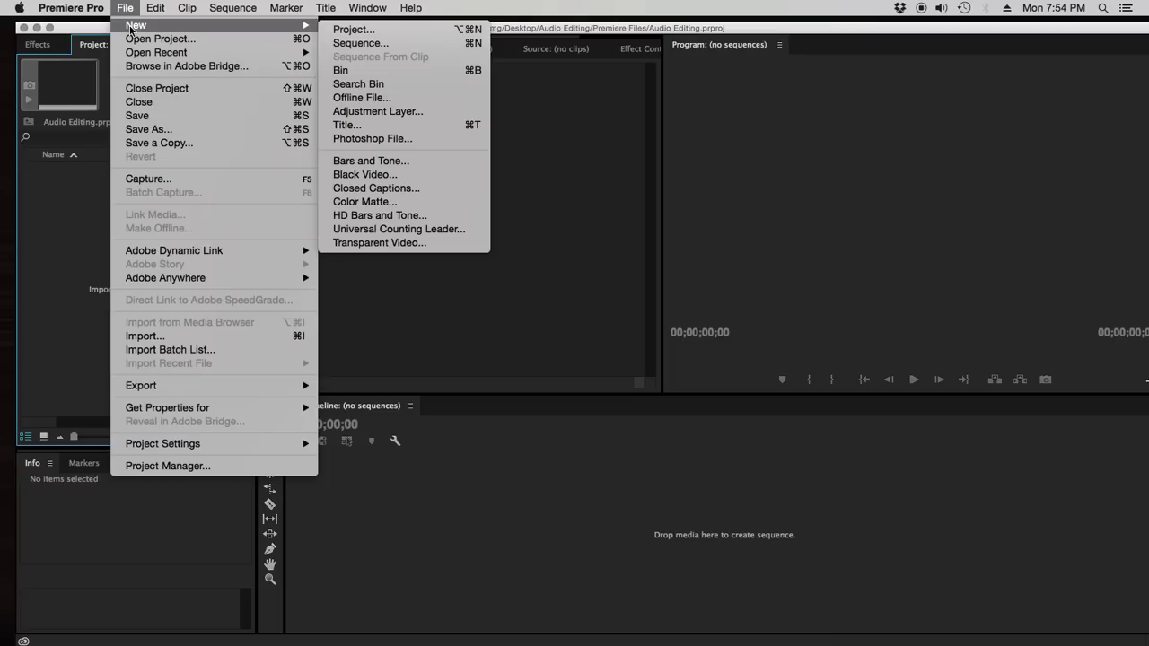
click(410, 46)
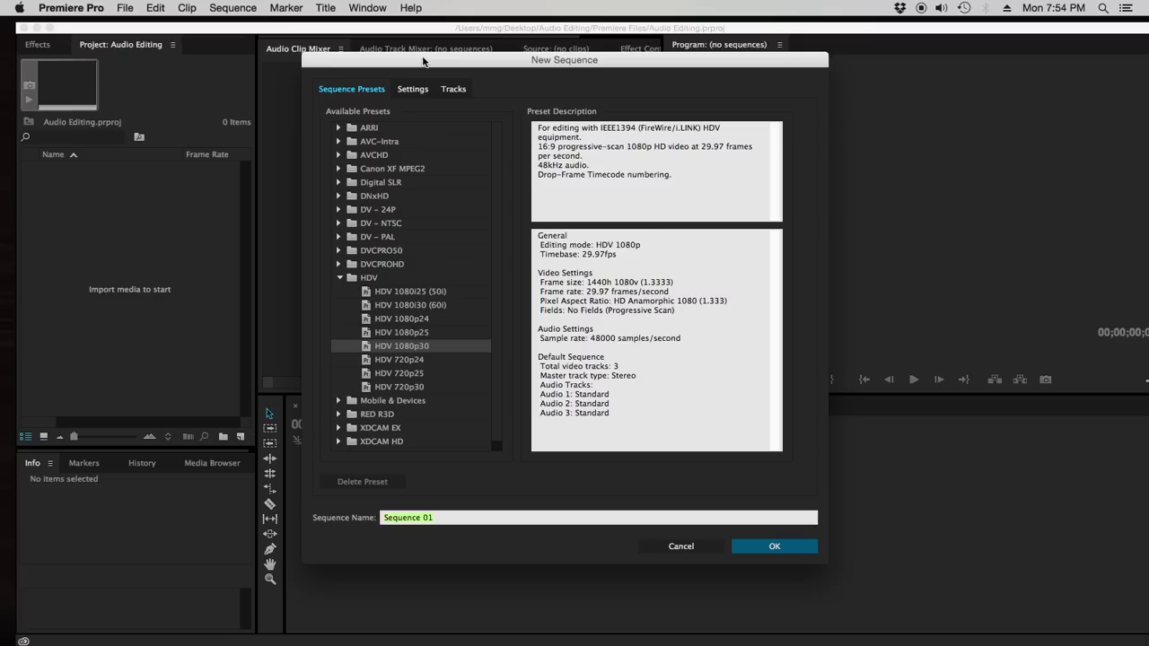
drag(422, 60, 408, 46)
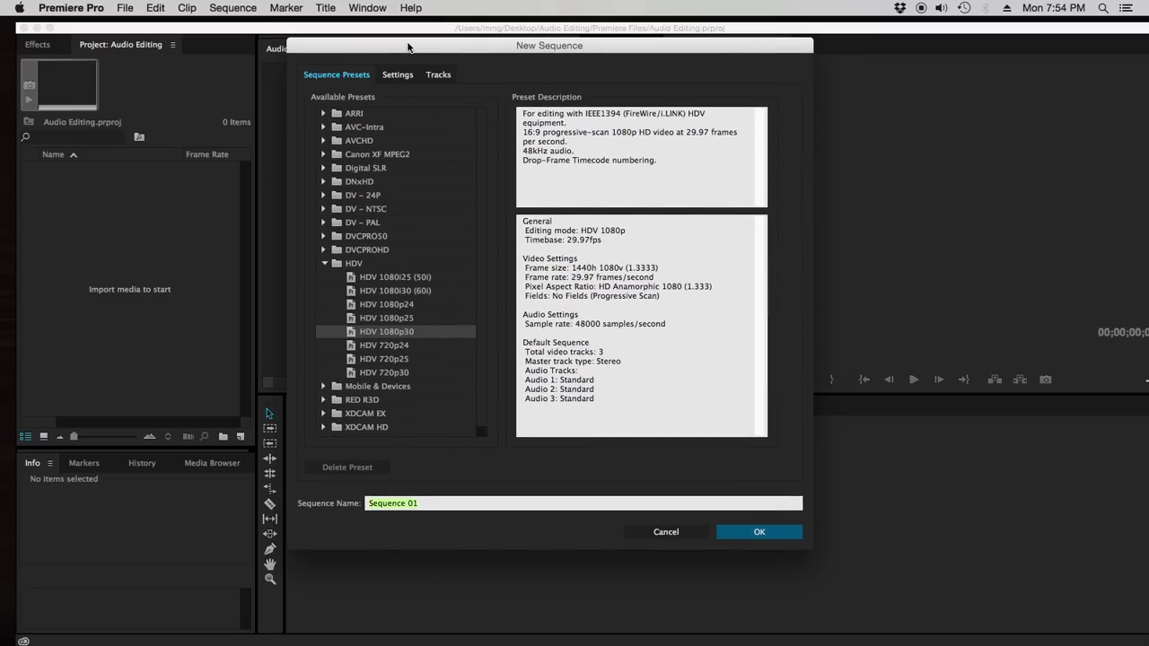
drag(457, 51, 466, 62)
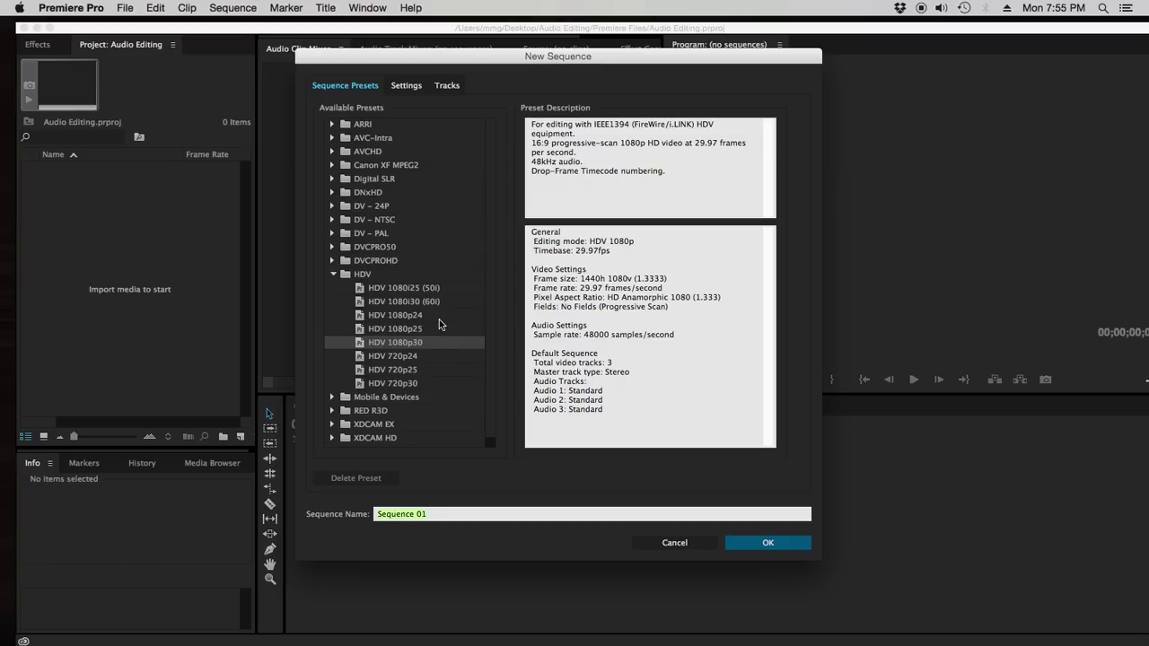
click(404, 386)
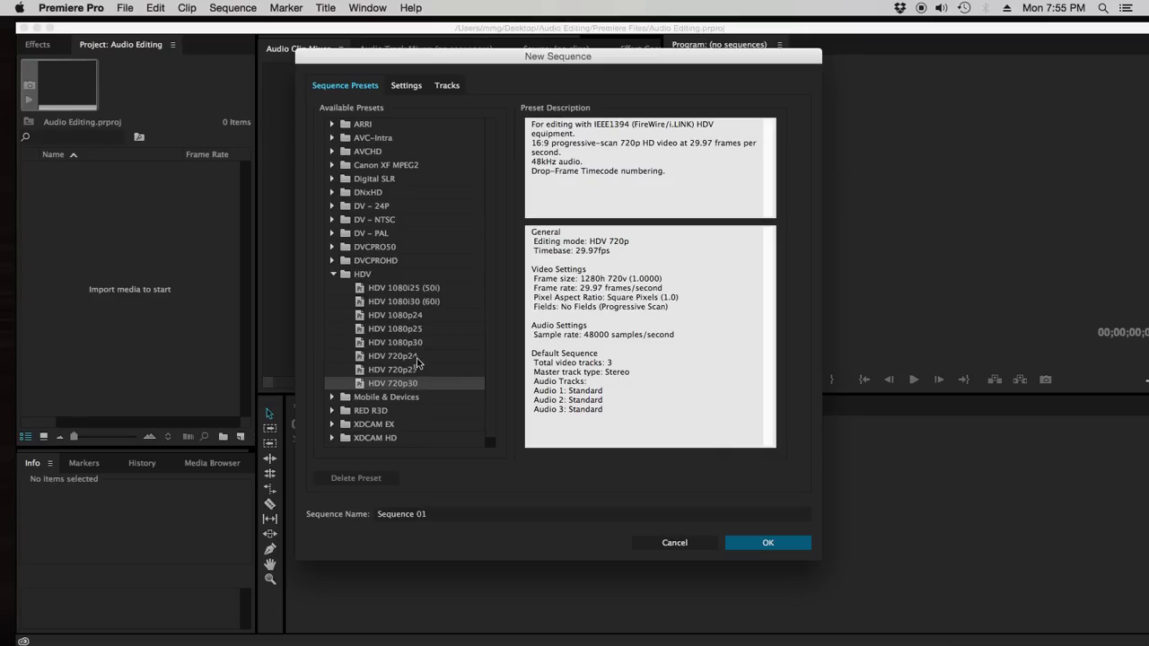
click(412, 347)
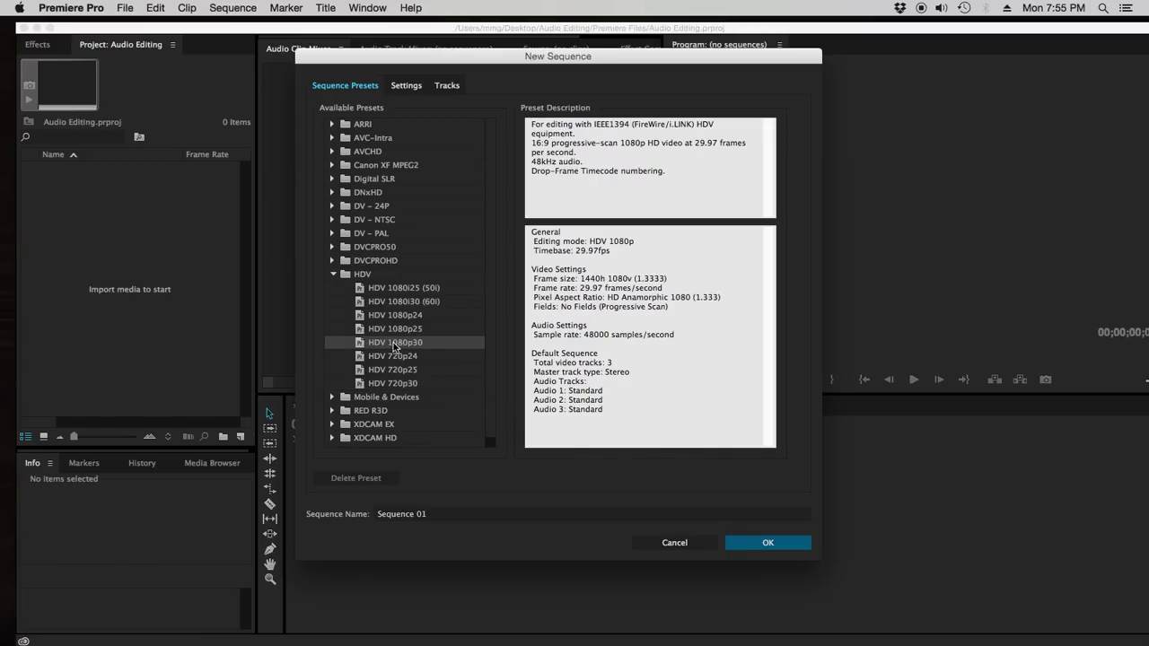
click(450, 516)
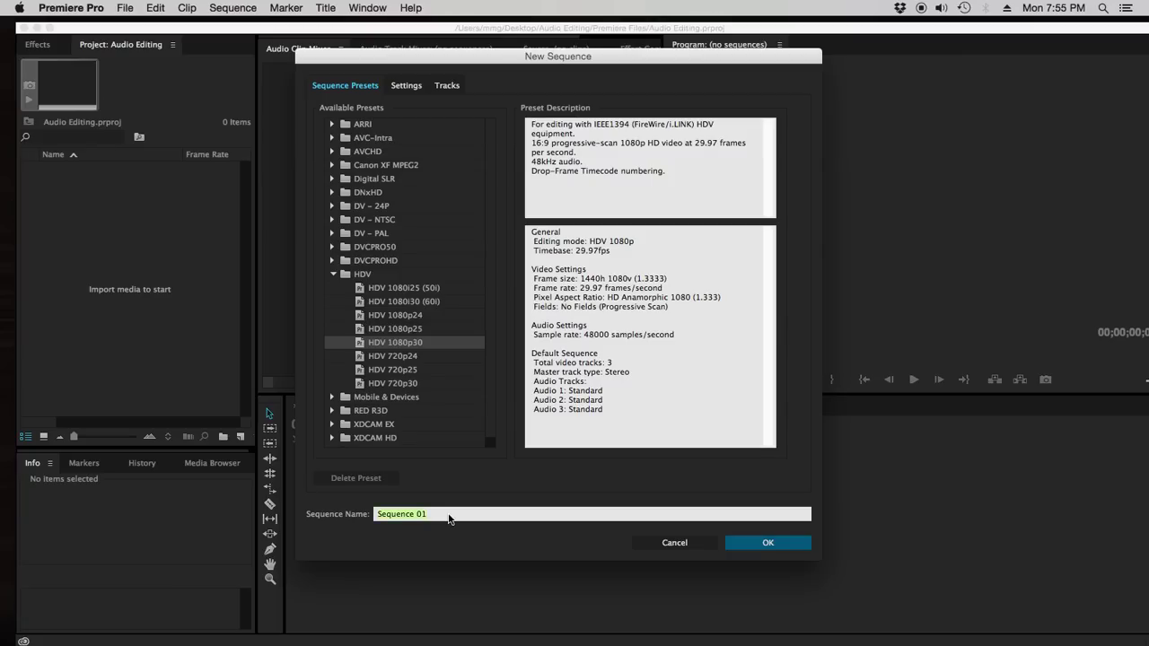
text(Audio Editing)
key(Return)
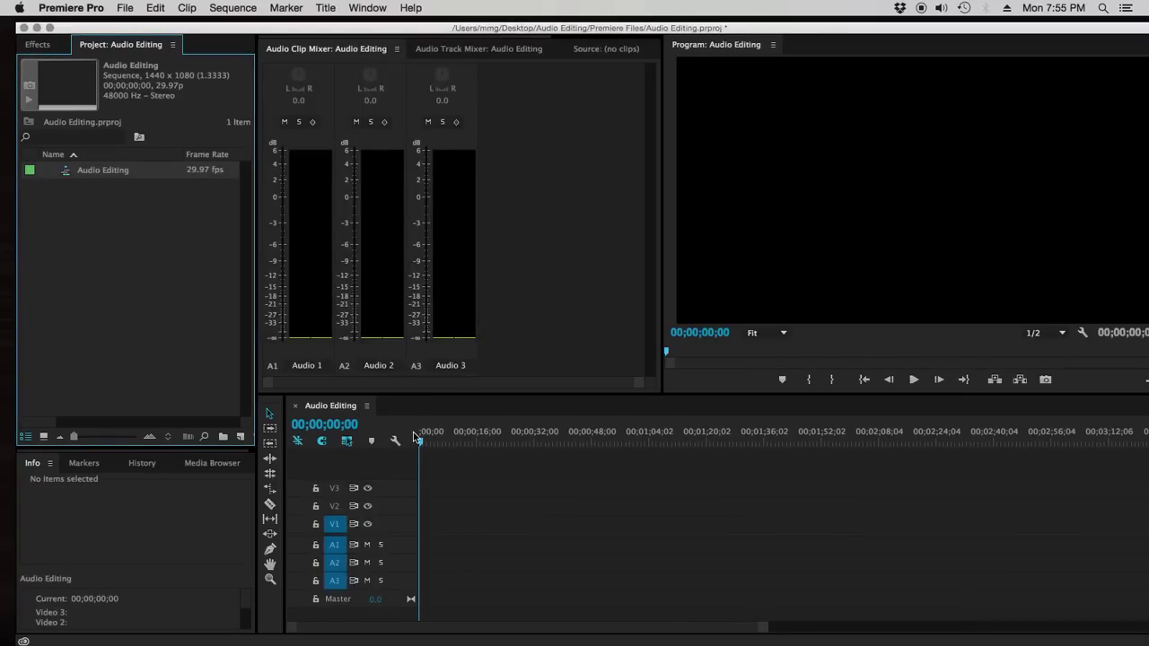
- Clear the project bin selection and maximise the Premiere Pro window
click(784, 175)
click(120, 246)
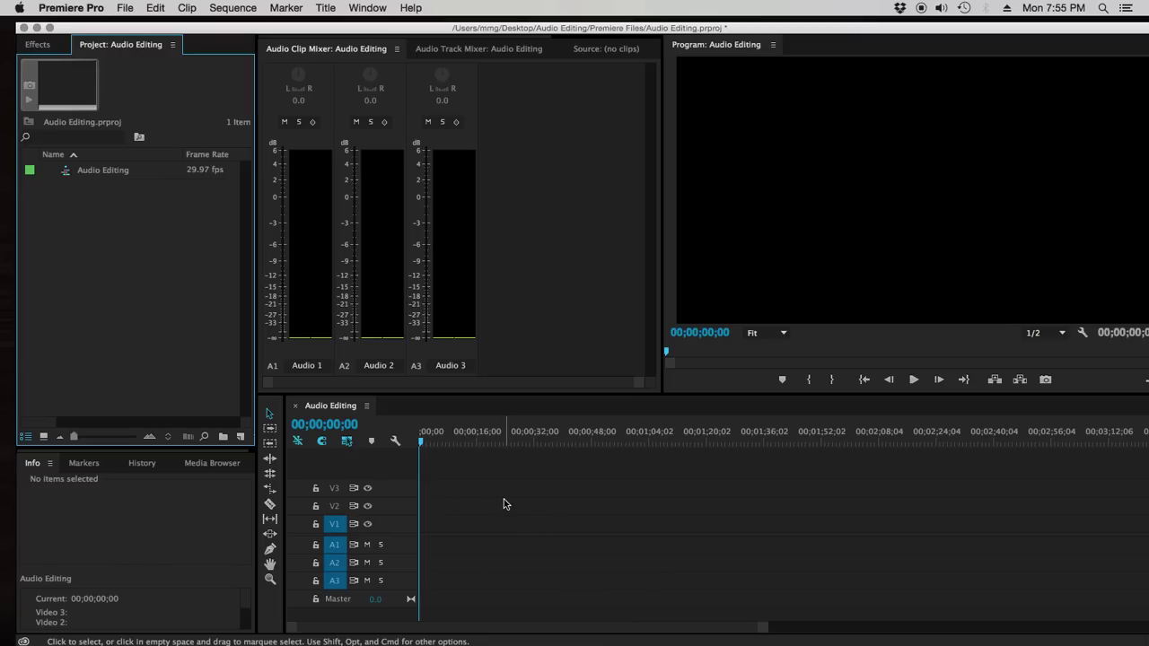
double_click(279, 29)
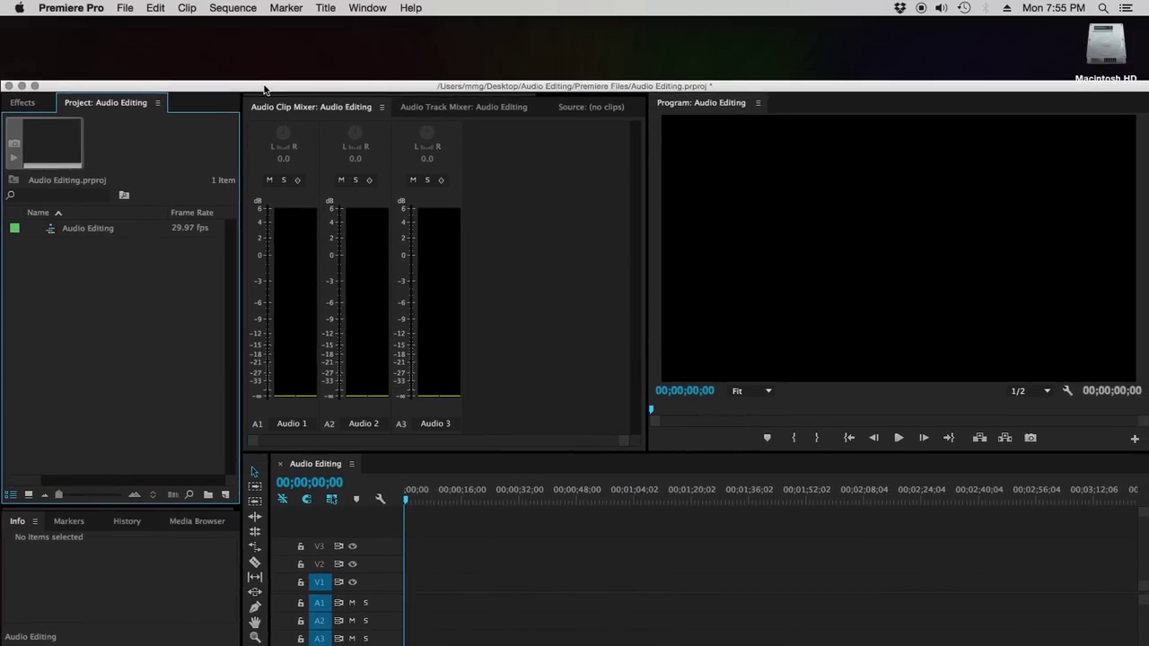
mouse_move(517, 643)
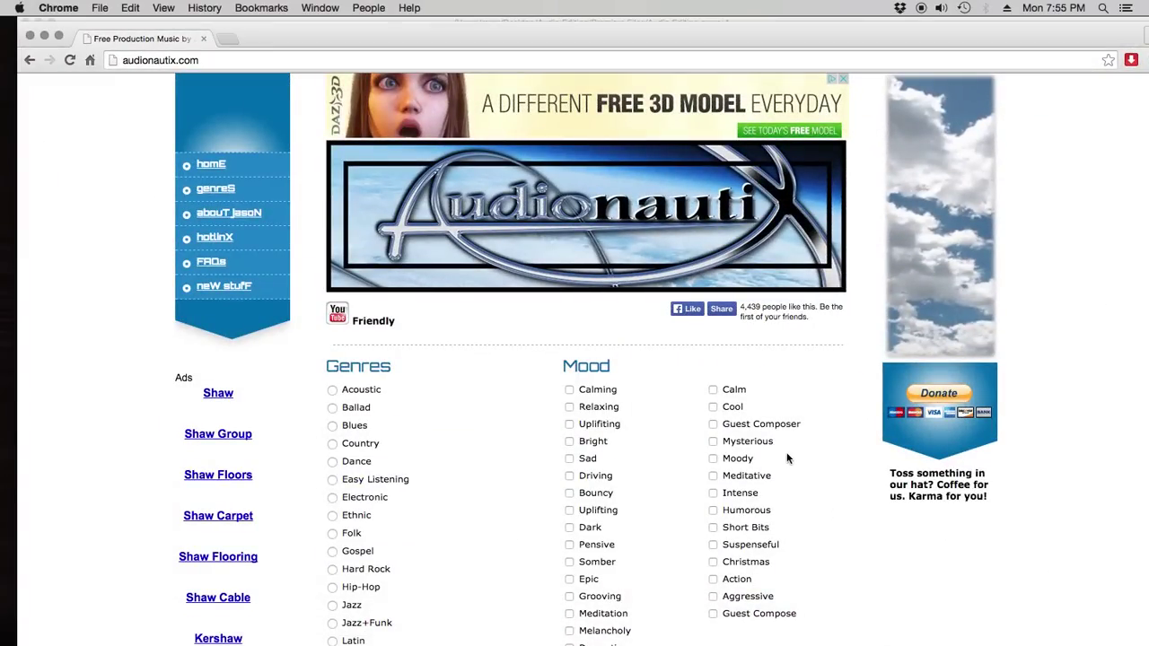
- On Audionautix, search the Jazz genre and scroll the results to Bebop 25
scroll(787, 458, down, 5)
scroll(784, 476, up, 5)
click(233, 60)
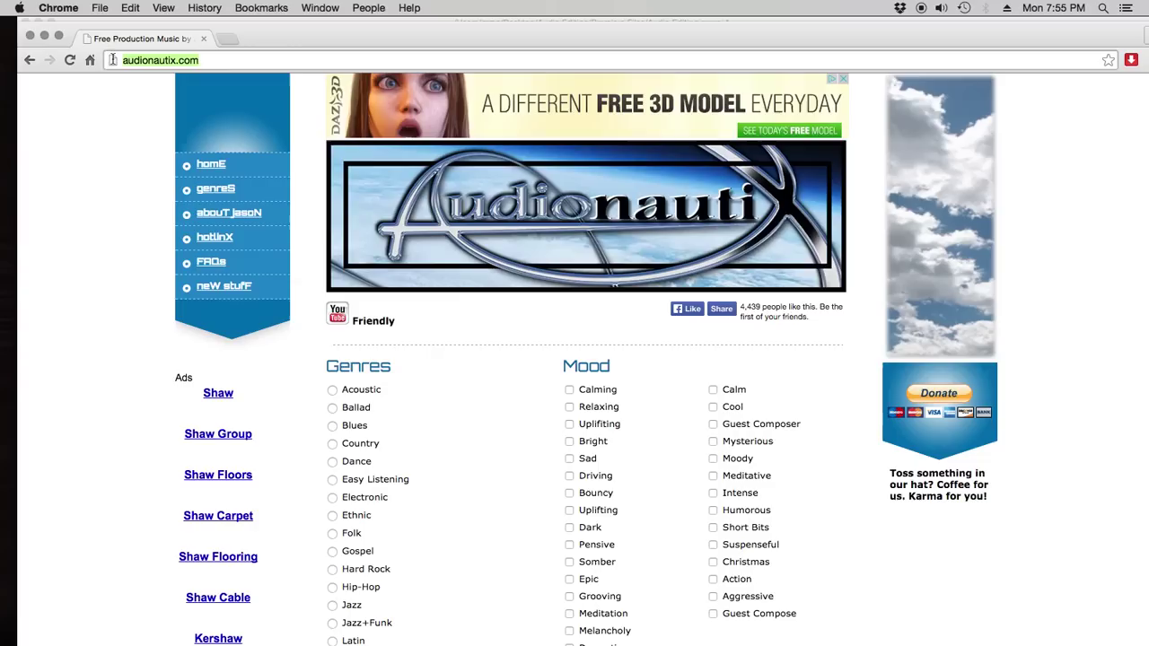
scroll(466, 408, down, 2)
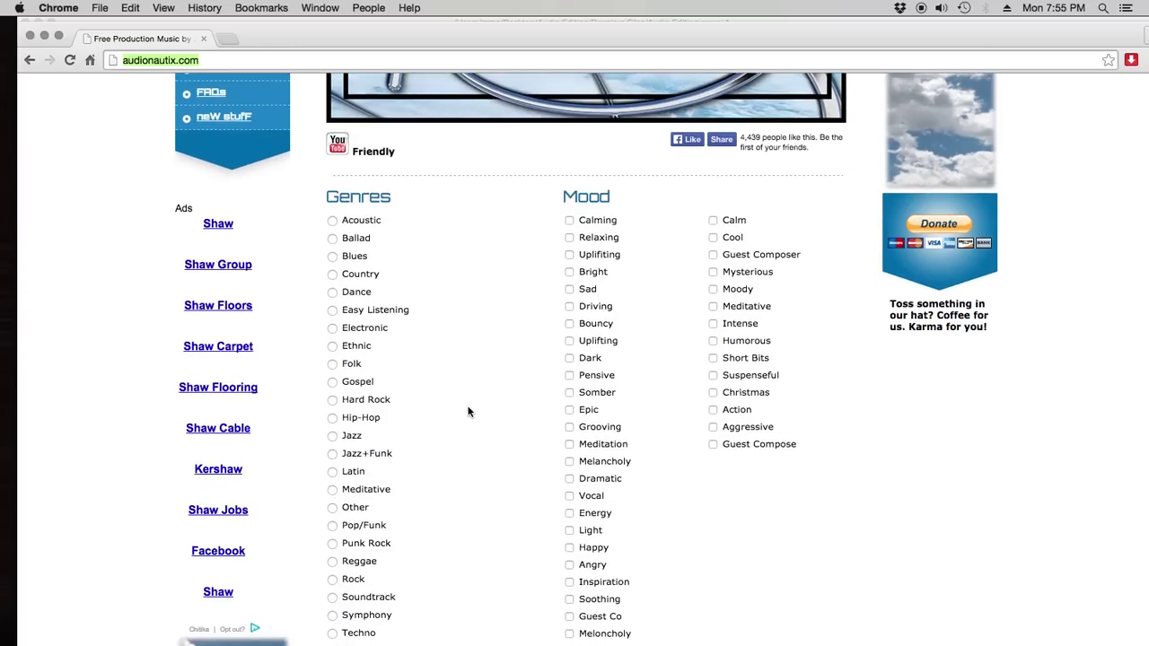
scroll(700, 332, down, 1)
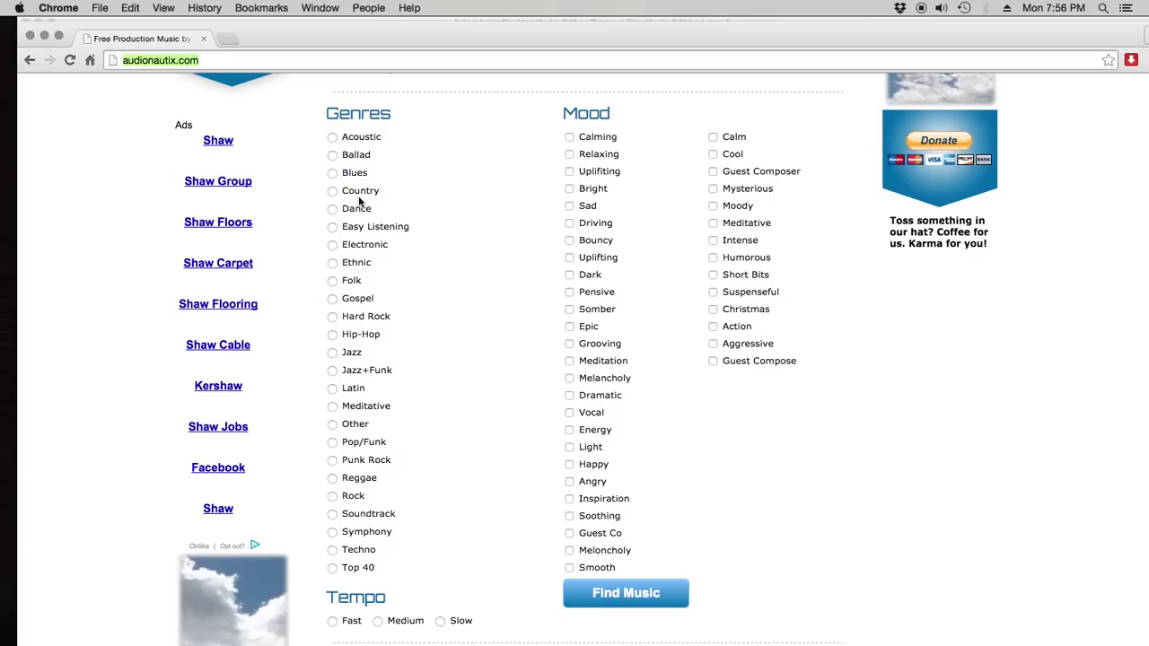
scroll(377, 280, down, 1)
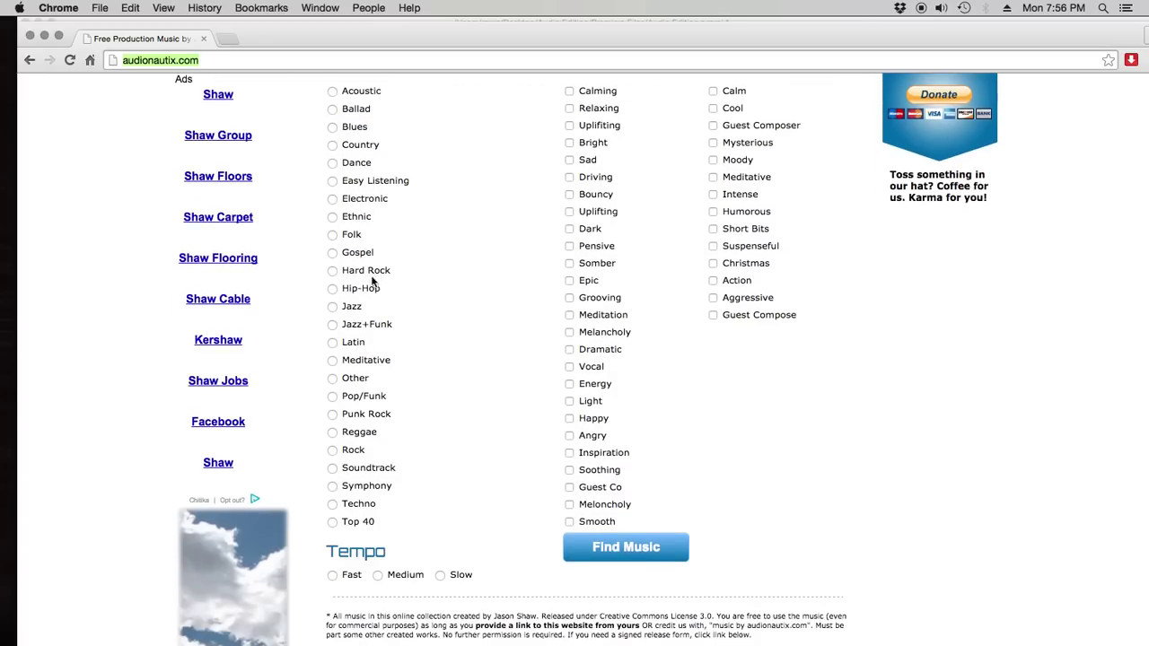
scroll(359, 328, down, 1)
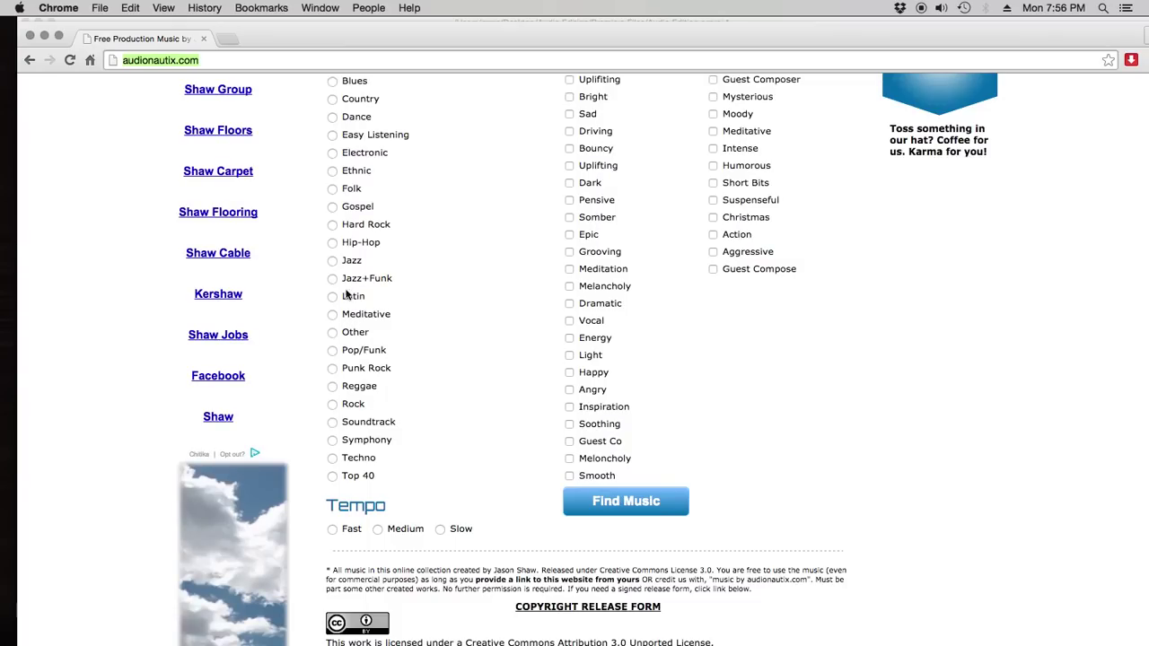
click(333, 261)
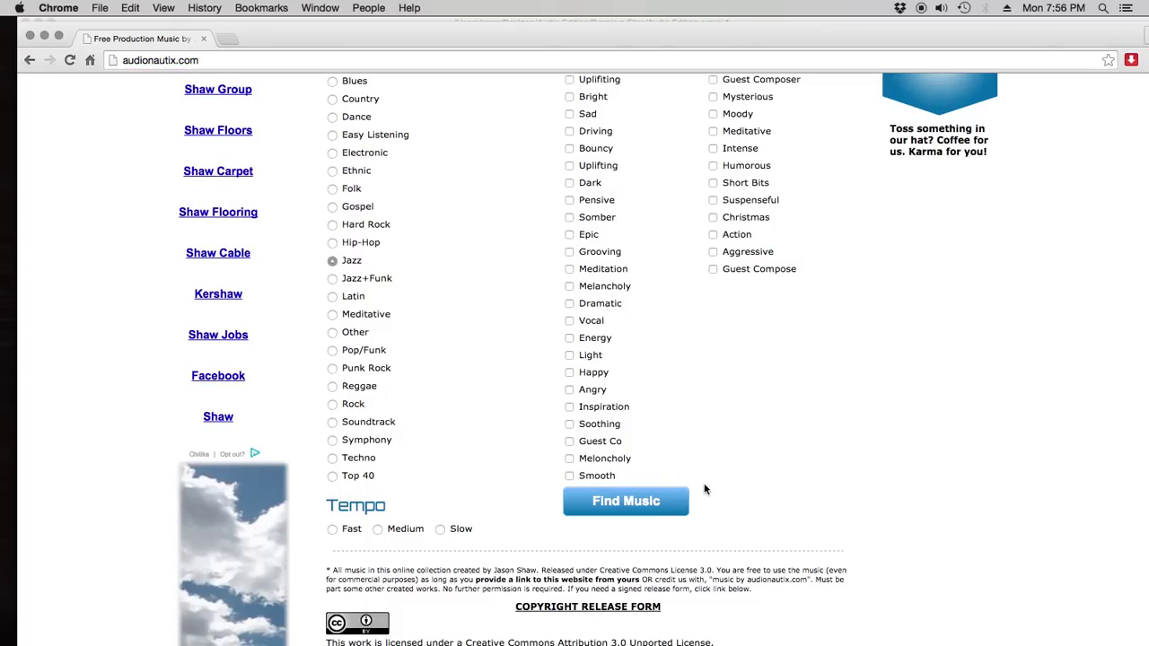
scroll(555, 352, down, 1)
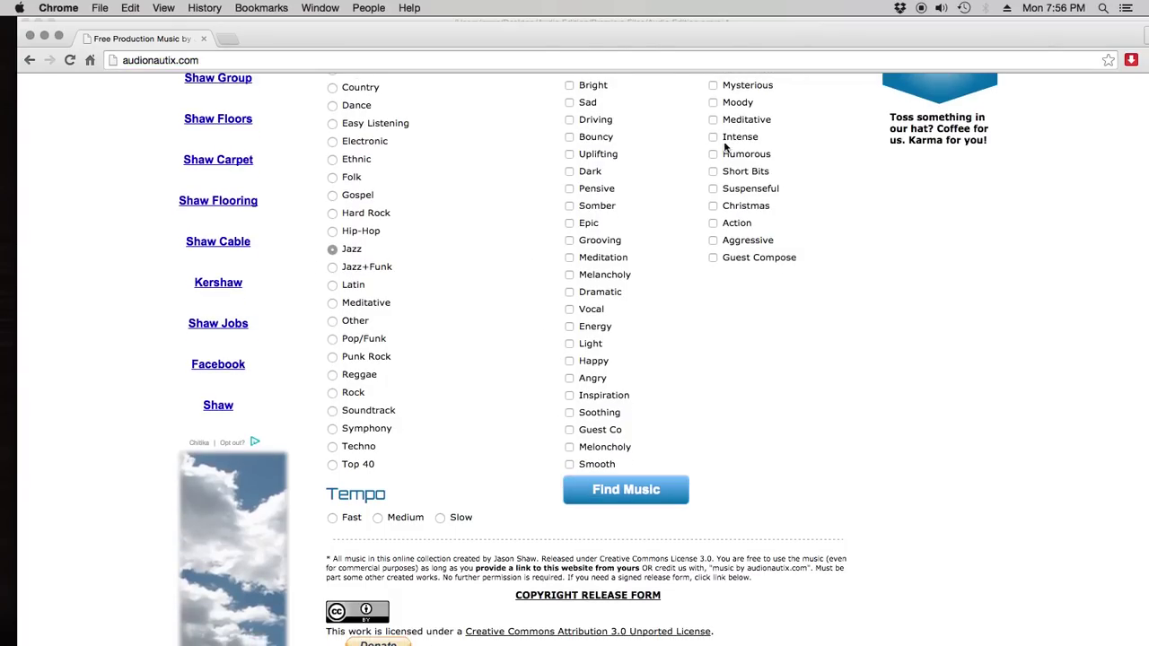
click(610, 491)
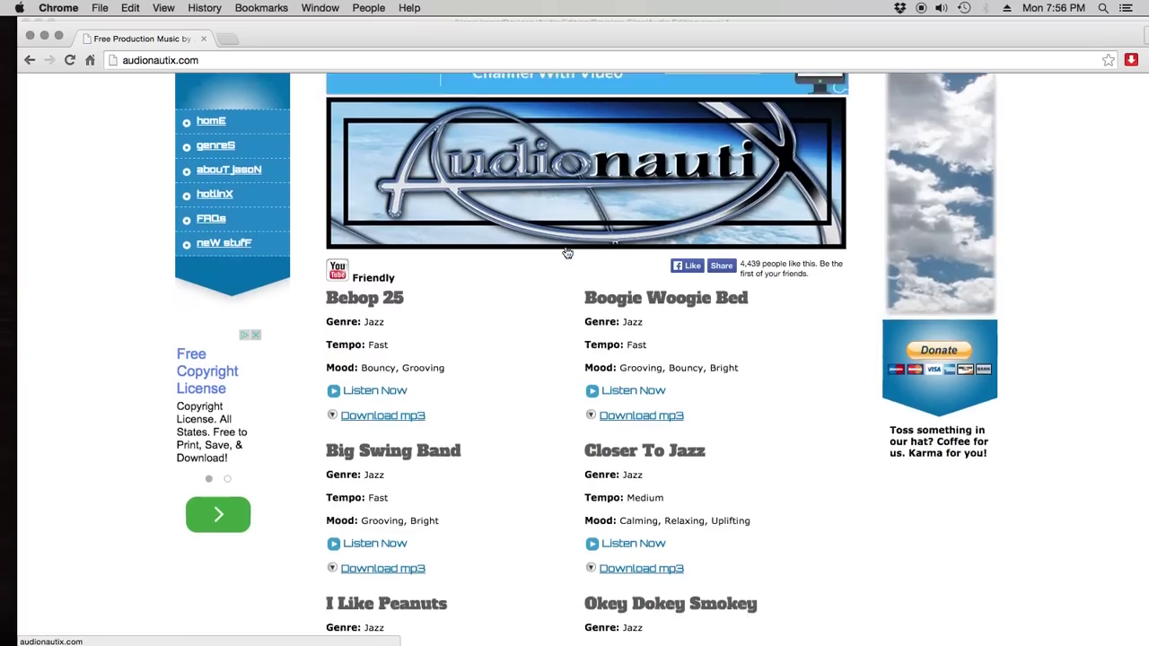
scroll(564, 249, down, 4)
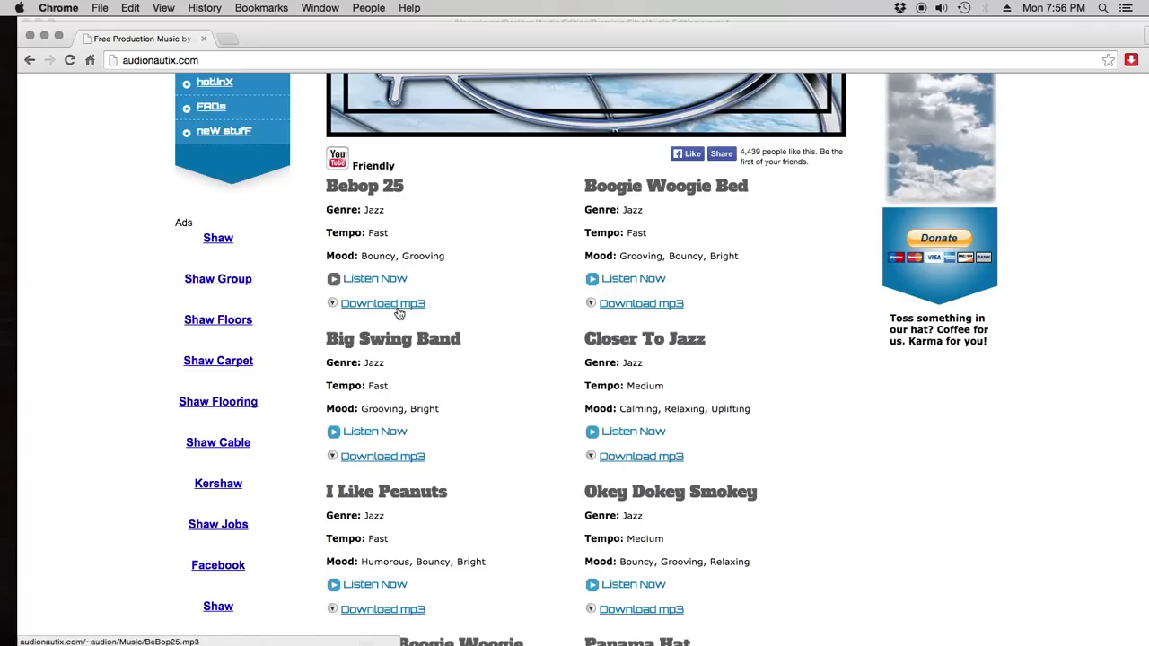
- Save the Bebop 25 mp3 as BeBop25 in Desktop/Audio Editing/Audio, then return to Premiere Pro
right_click(366, 303)
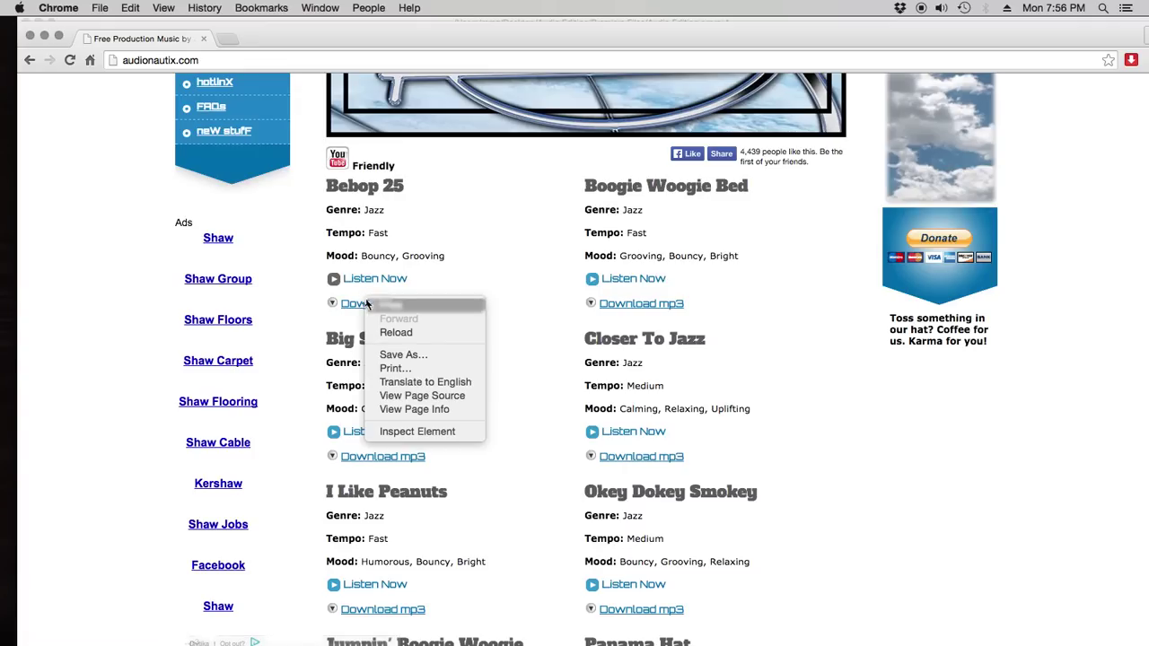
right_click(361, 304)
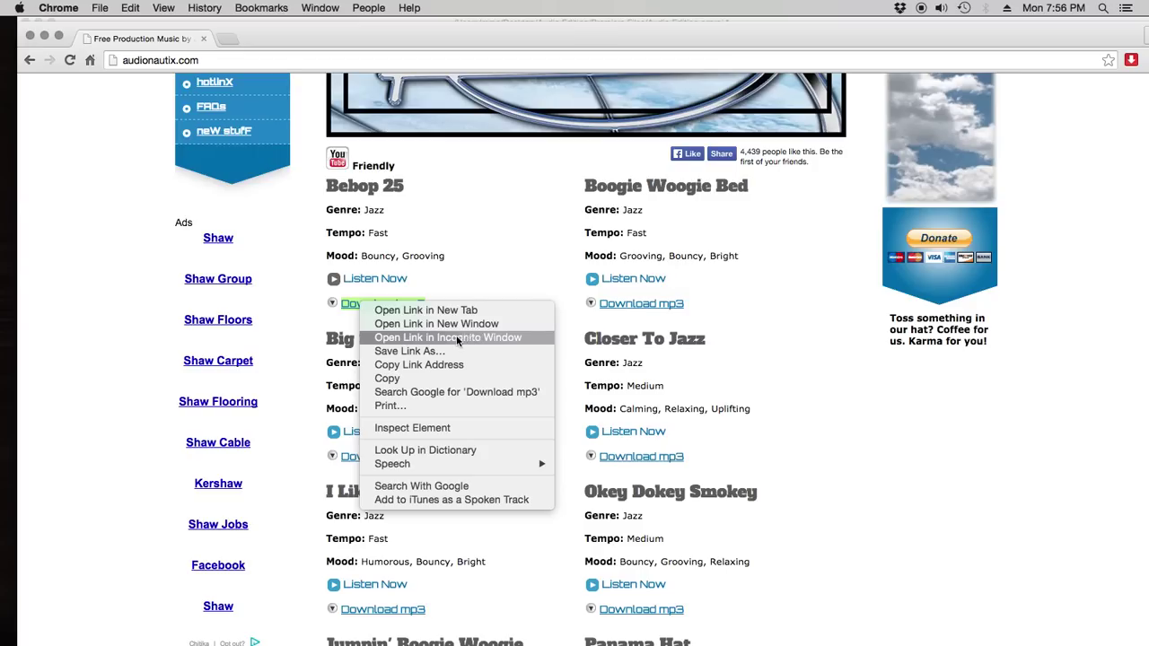
click(402, 352)
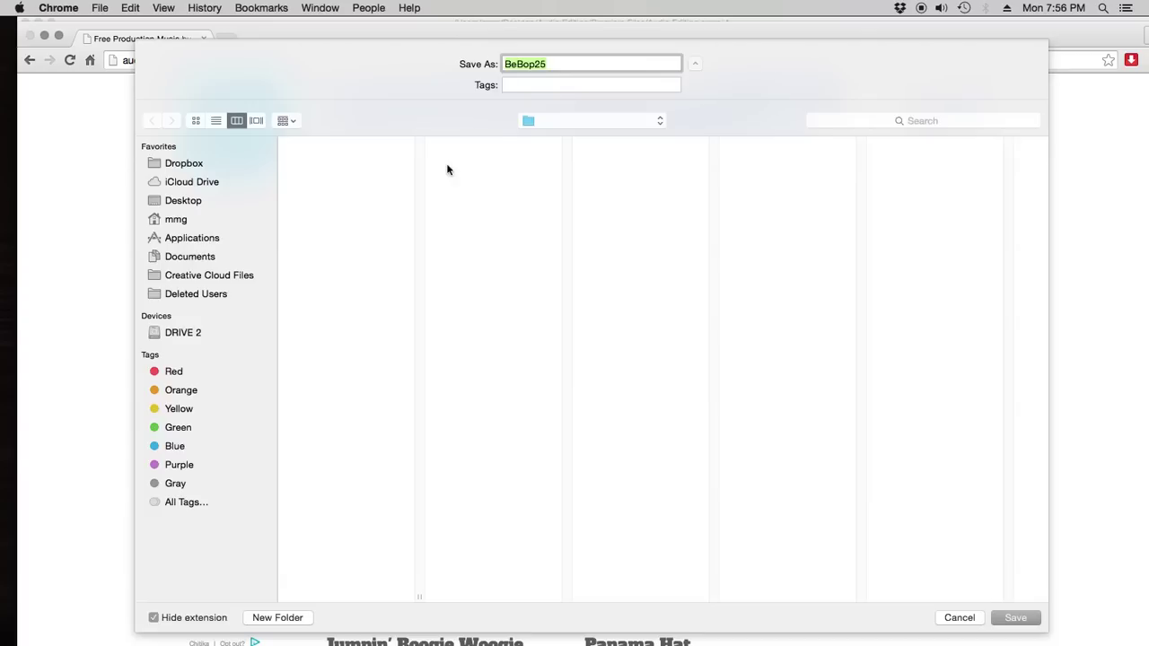
click(176, 201)
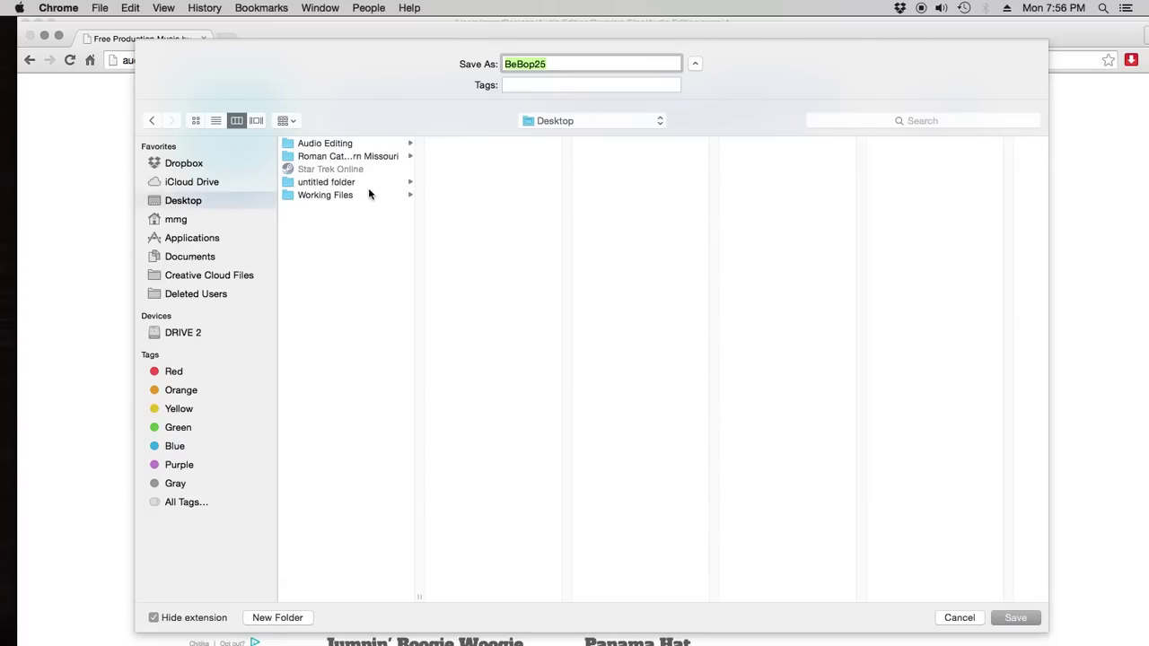
click(341, 146)
click(455, 145)
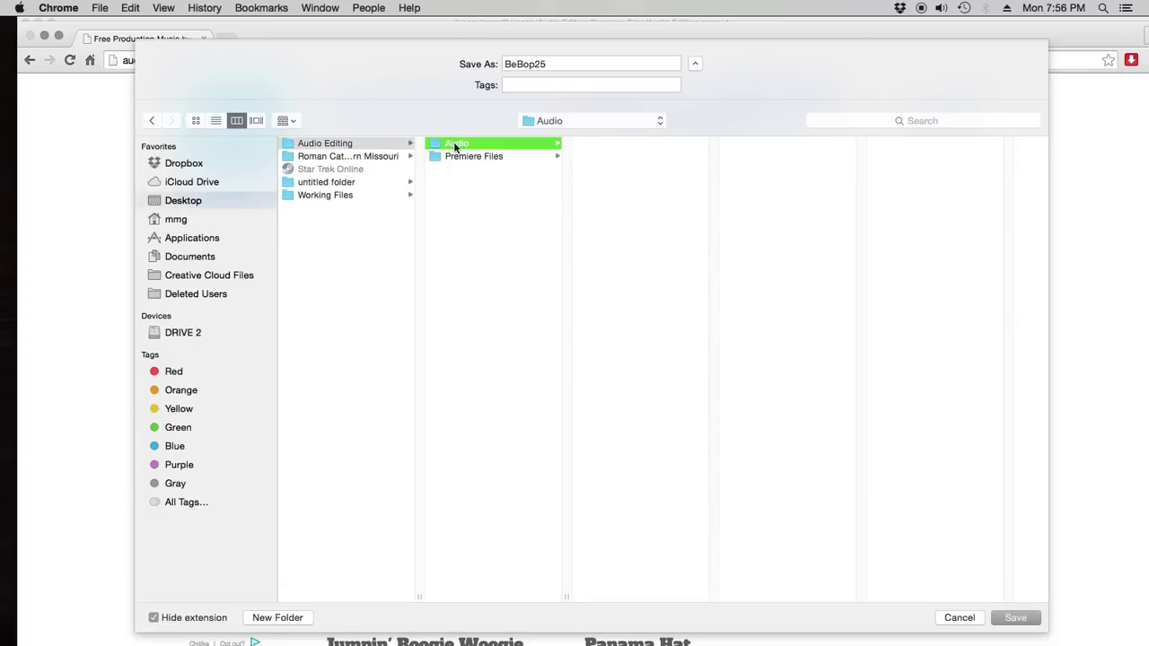
click(555, 63)
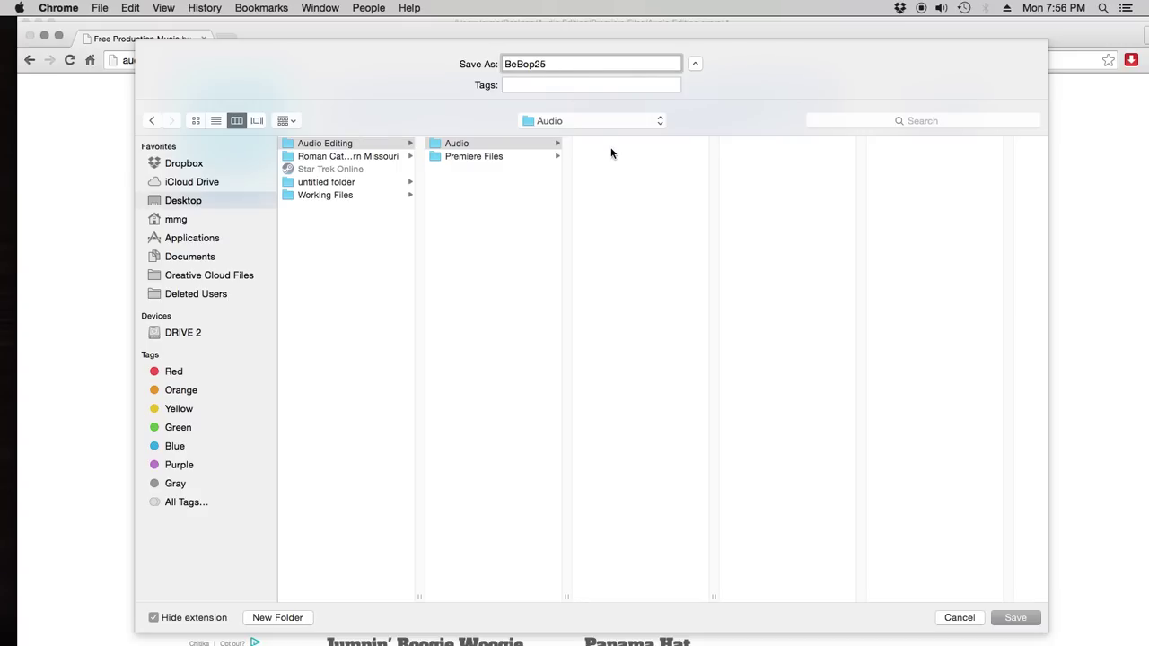
click(1014, 617)
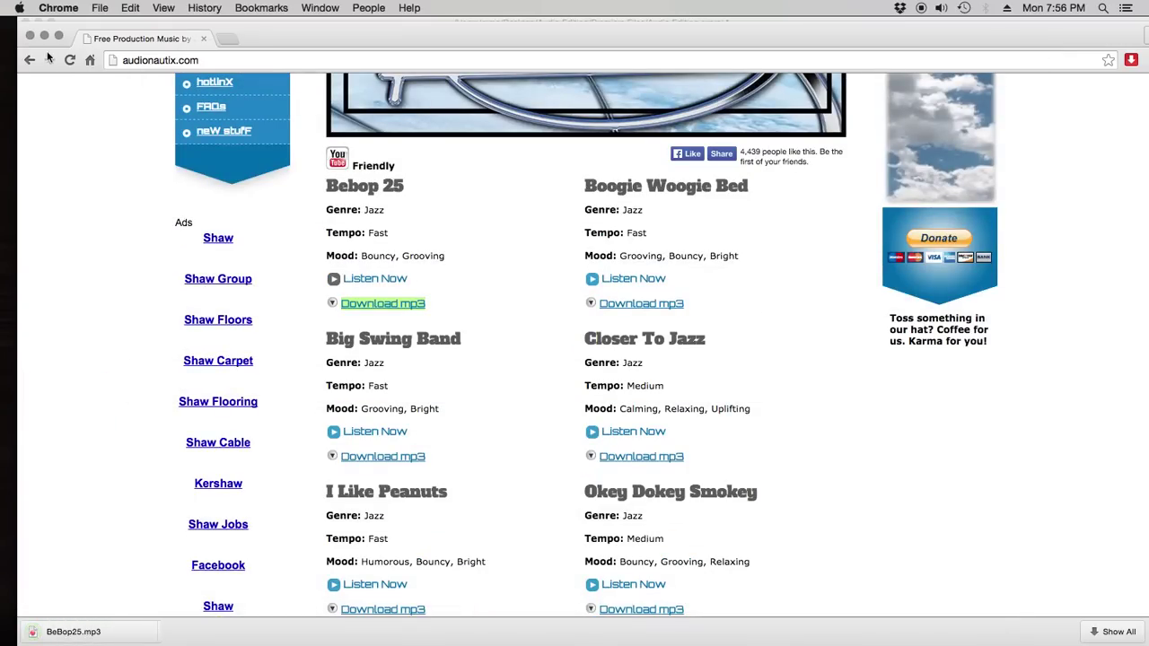
key(super+m)
click(148, 250)
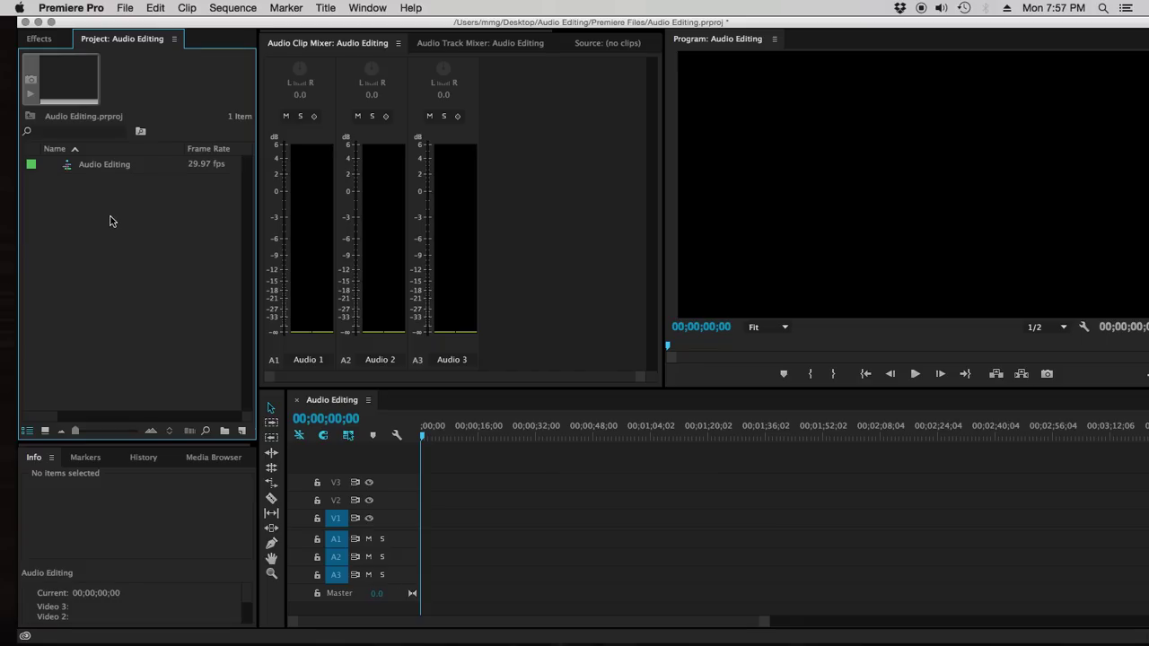
- Import BeBop25.mp3 from the Audio Editing/Audio folder into the project
click(126, 8)
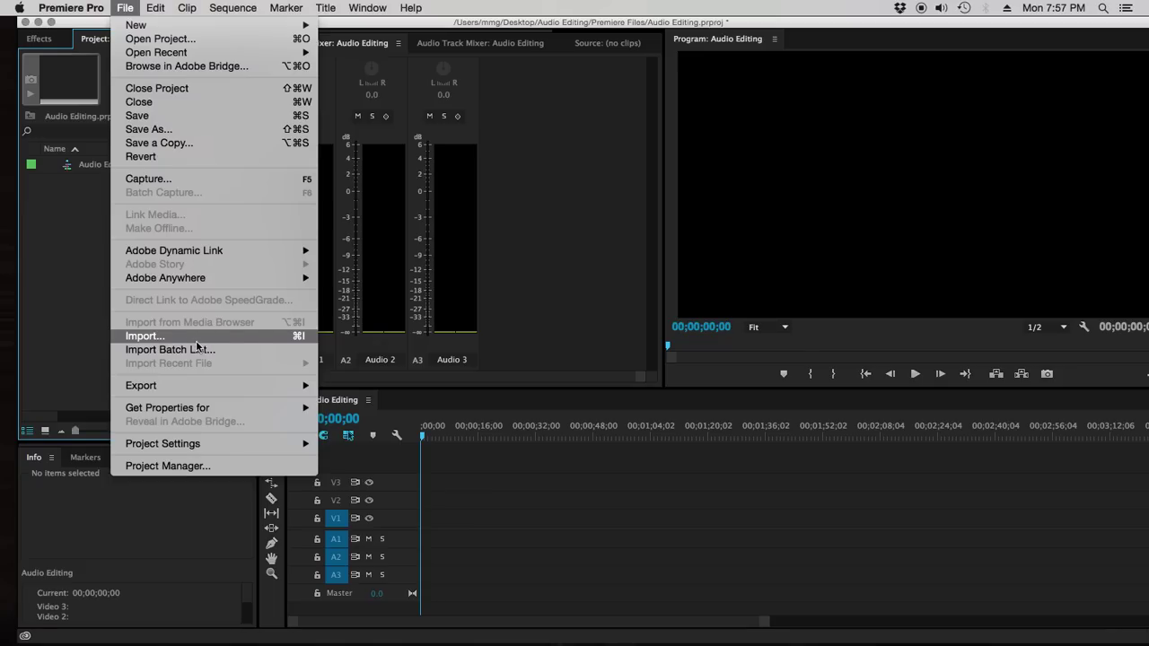
click(59, 273)
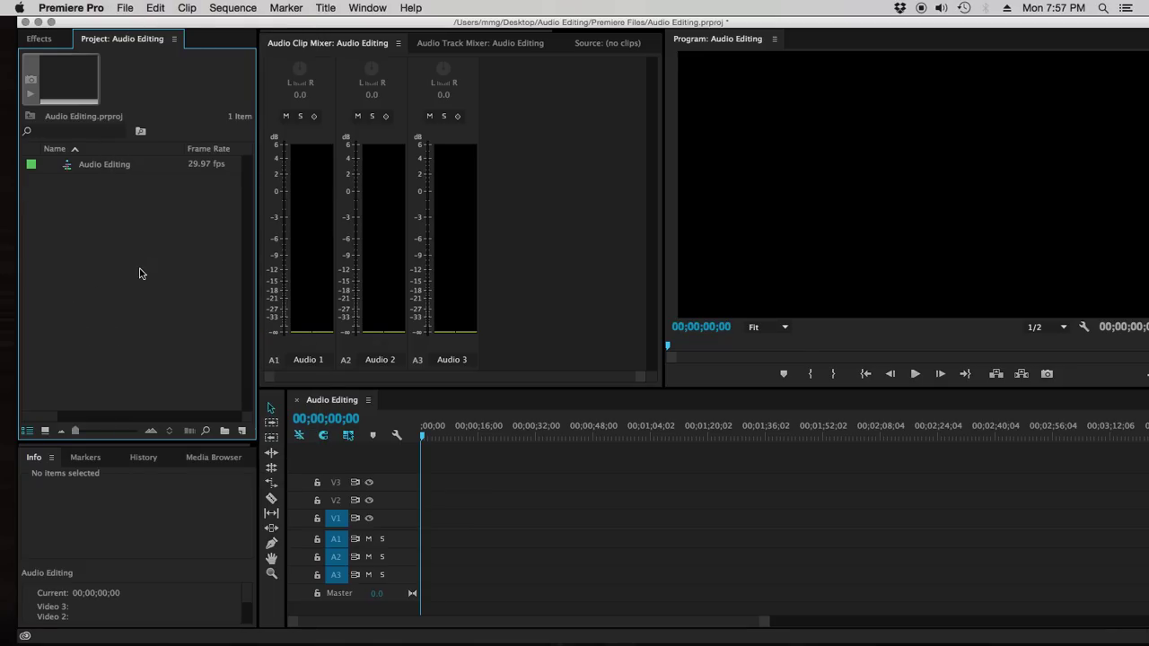
double_click(98, 225)
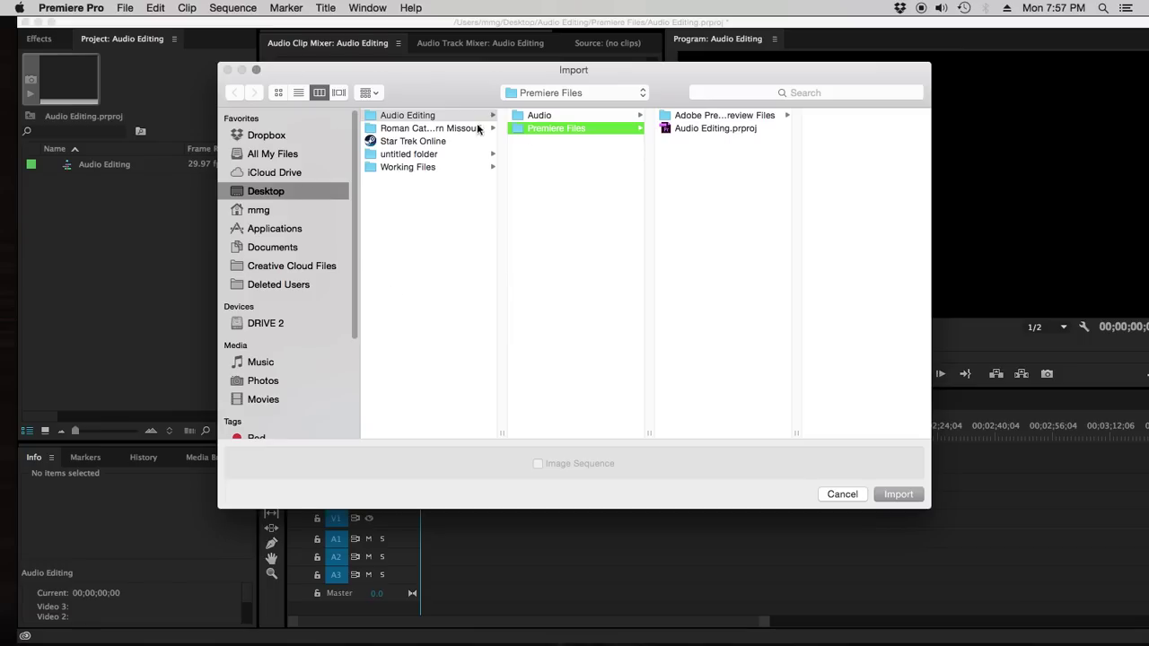
click(549, 117)
click(709, 115)
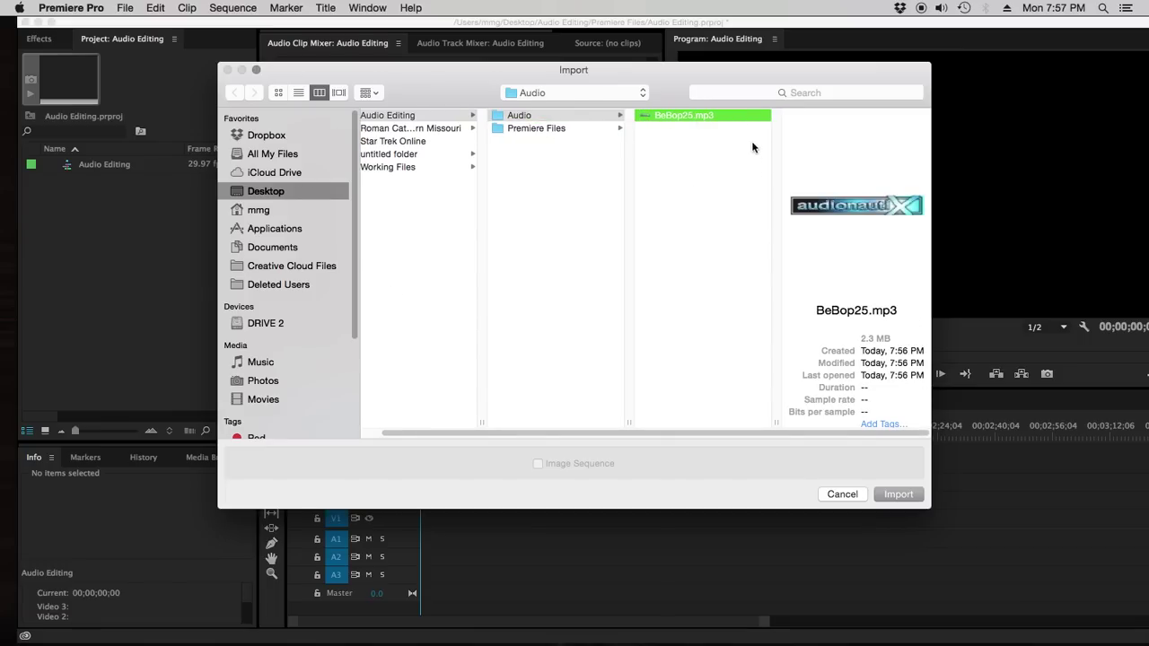
click(898, 495)
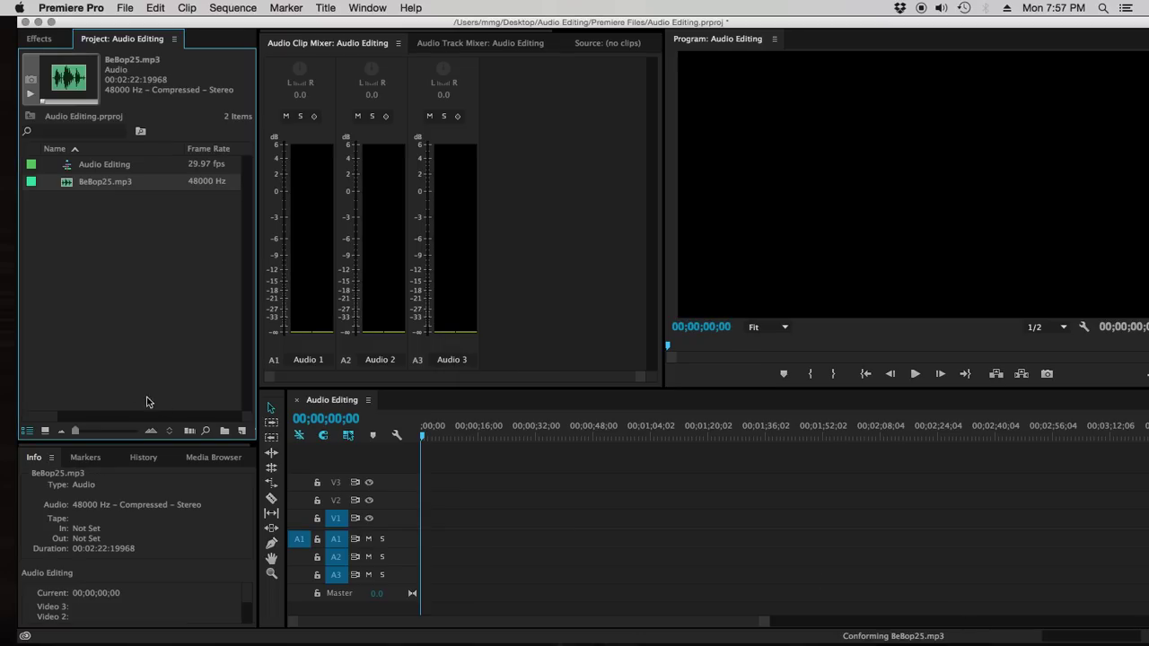
- Preview BeBop25.mp3 in the thumbnail and Source monitor, then place it at the start of A1
click(30, 95)
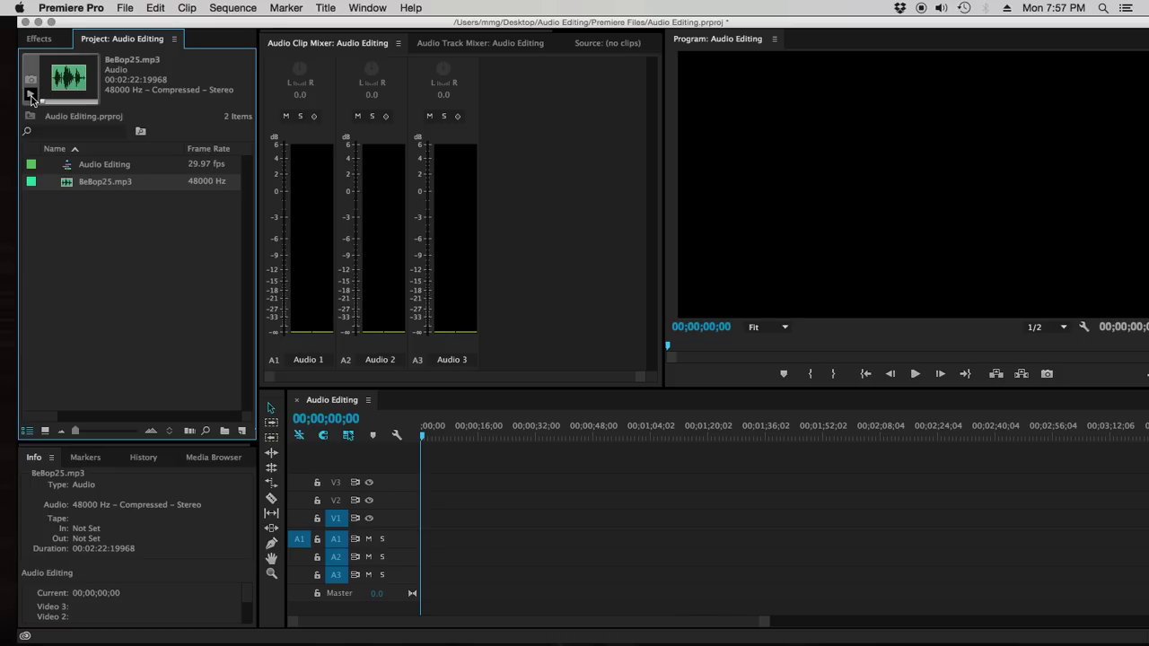
click(31, 96)
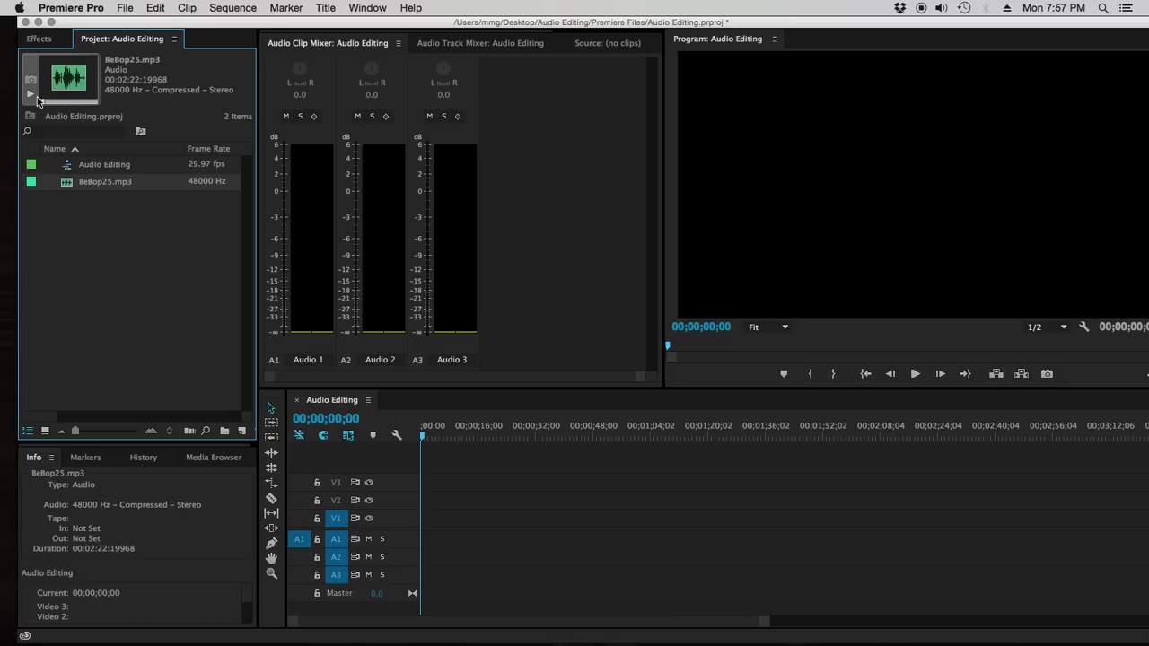
double_click(71, 183)
click(459, 373)
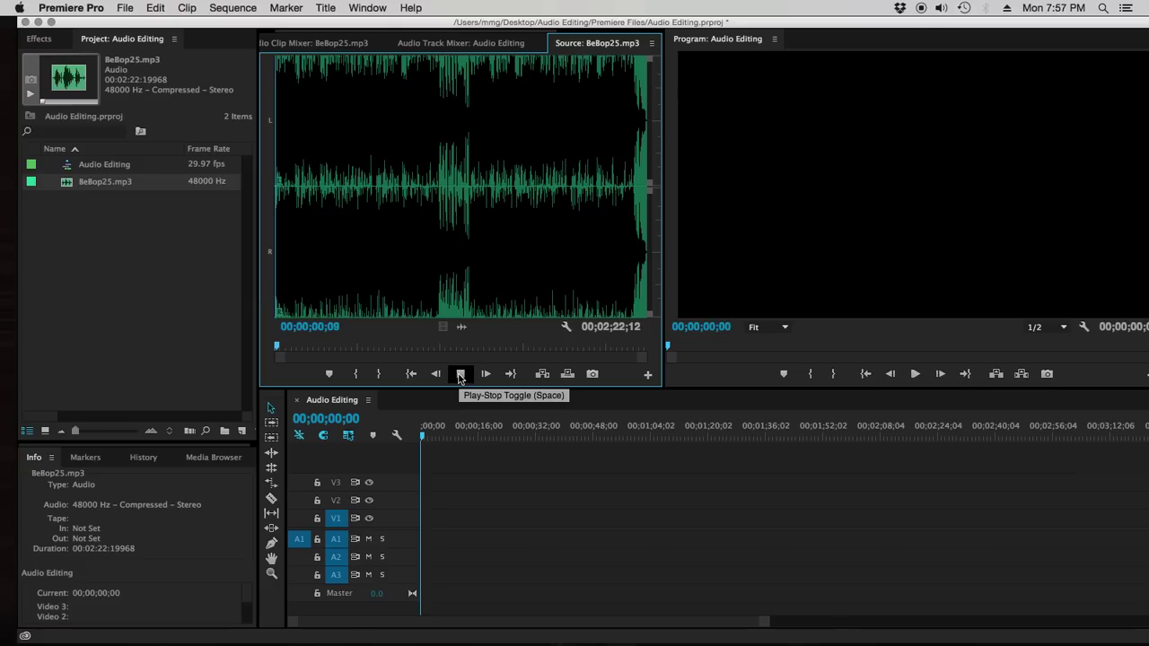
click(458, 373)
drag(70, 187, 427, 545)
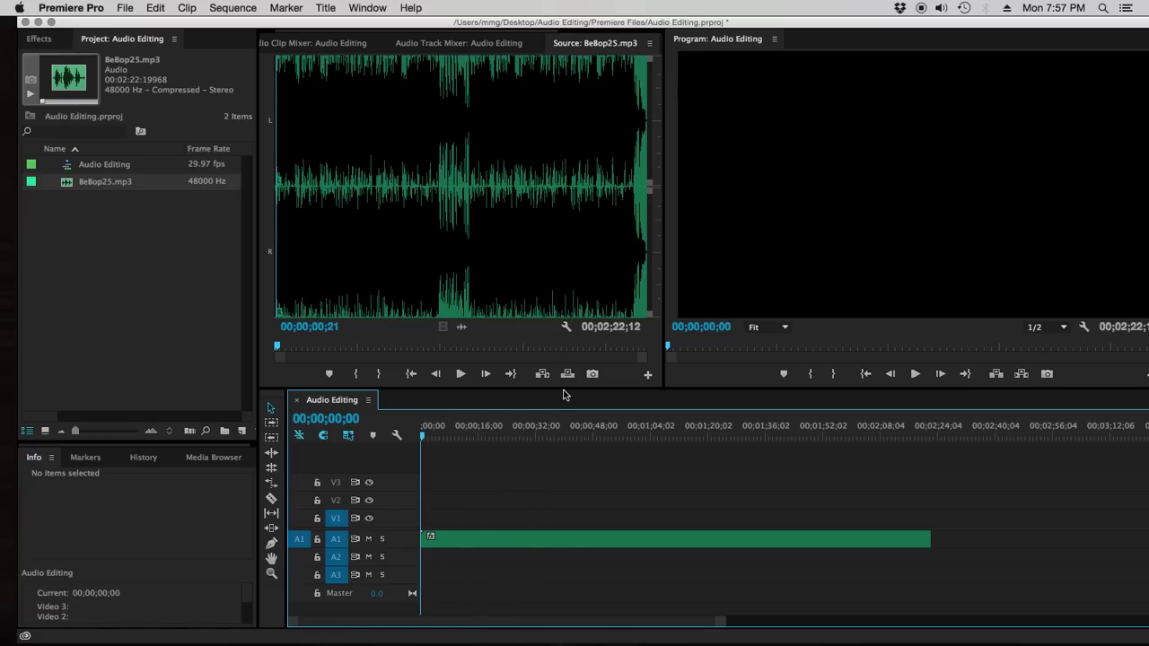
- Make the timeline taller, widen the left panel column and scrub through the sequence
drag(564, 389, 563, 287)
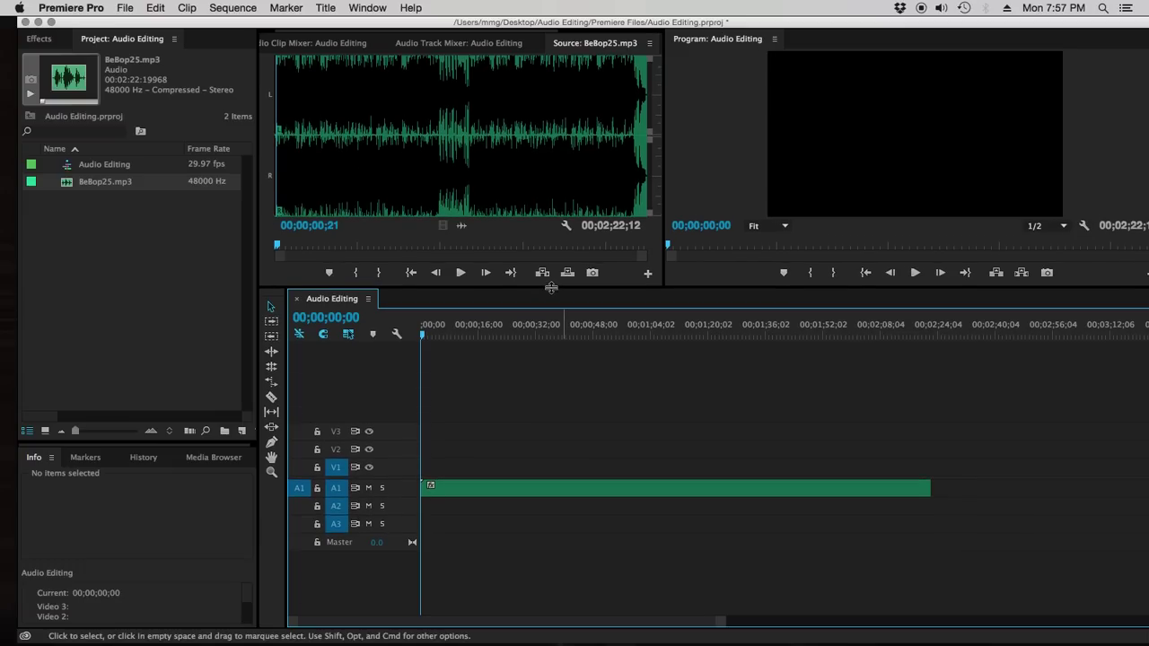
drag(428, 335, 517, 336)
drag(265, 337, 298, 339)
- Reset the current Audio workspace to its default layout and confirm
click(367, 8)
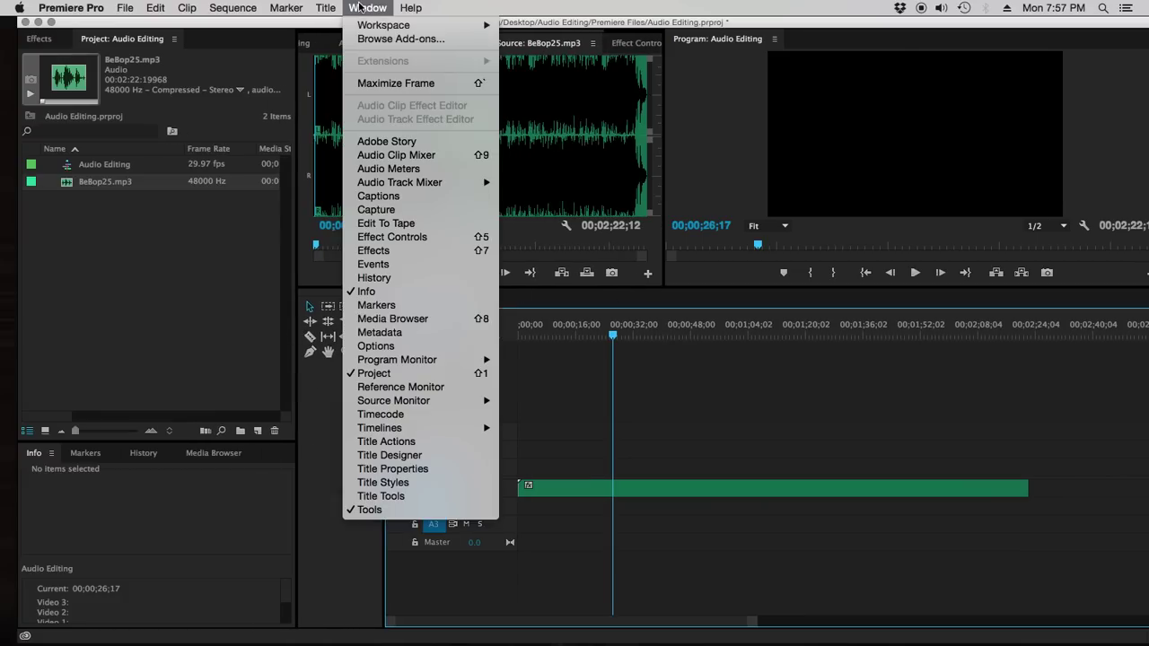
mouse_move(376, 27)
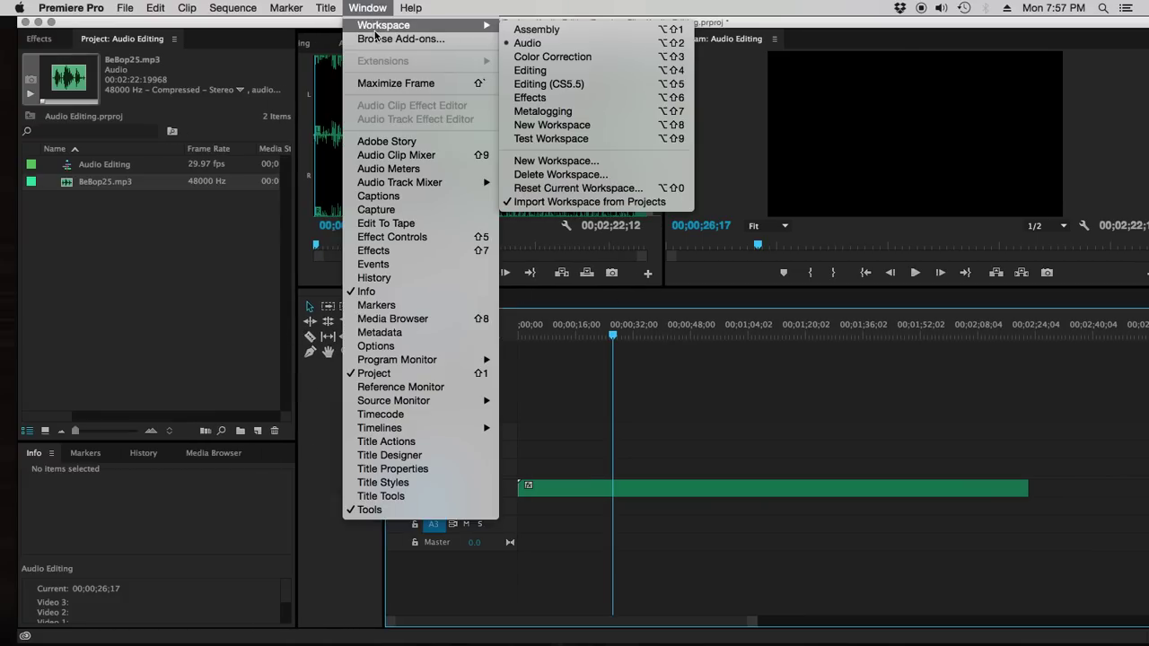
click(550, 174)
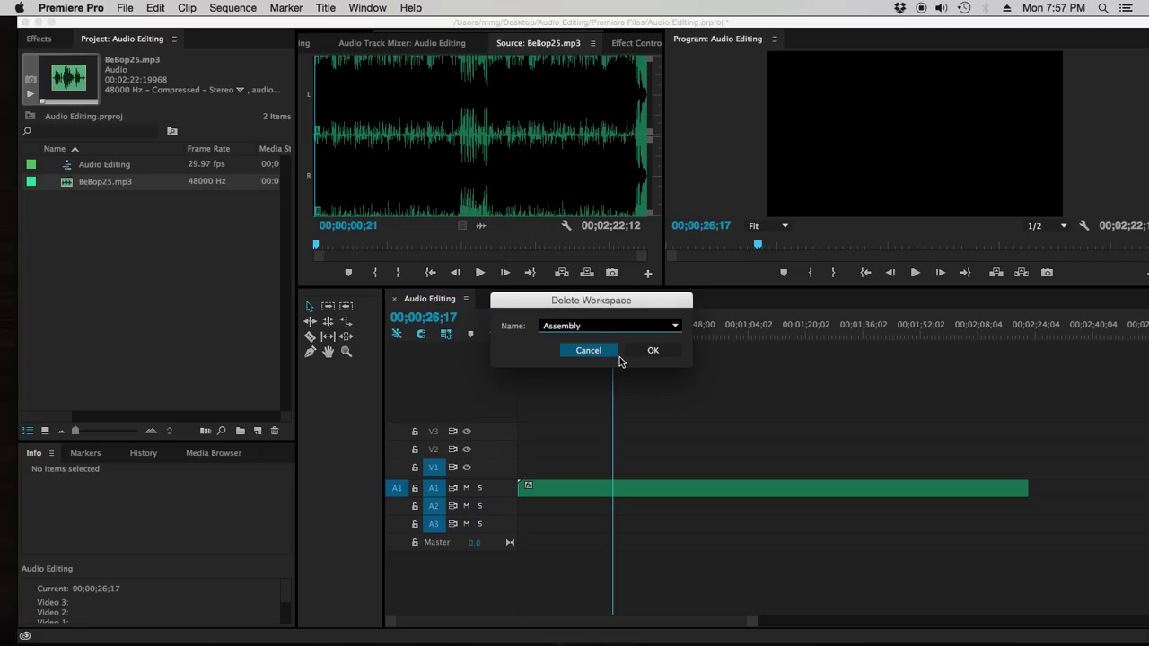
click(588, 351)
click(361, 8)
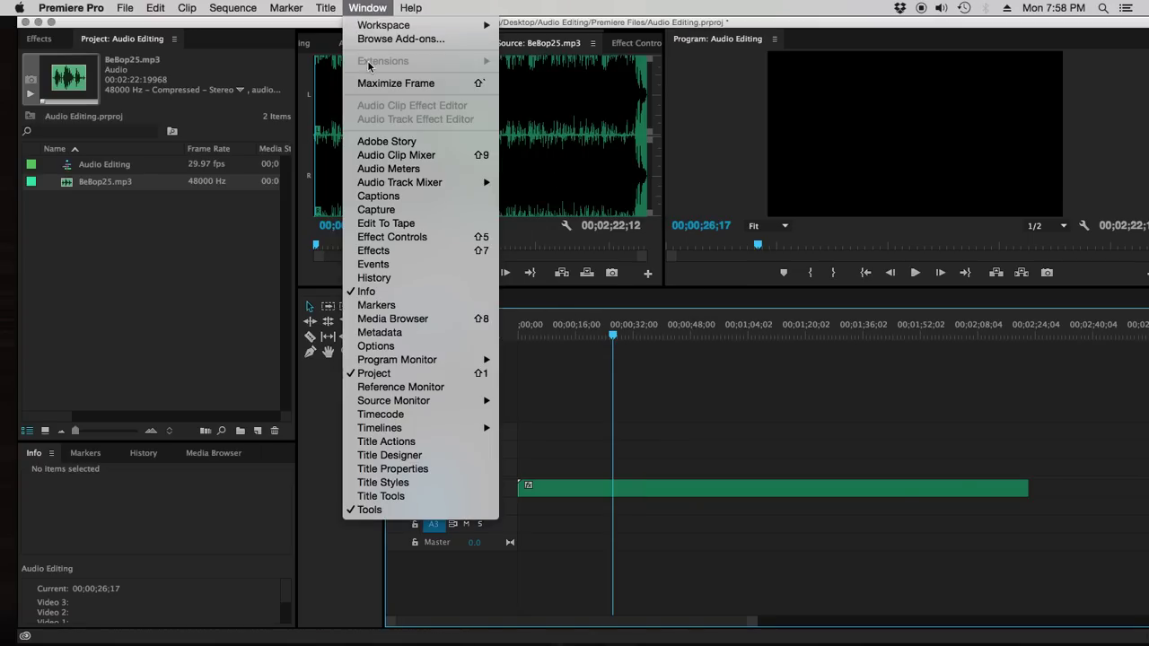
mouse_move(432, 32)
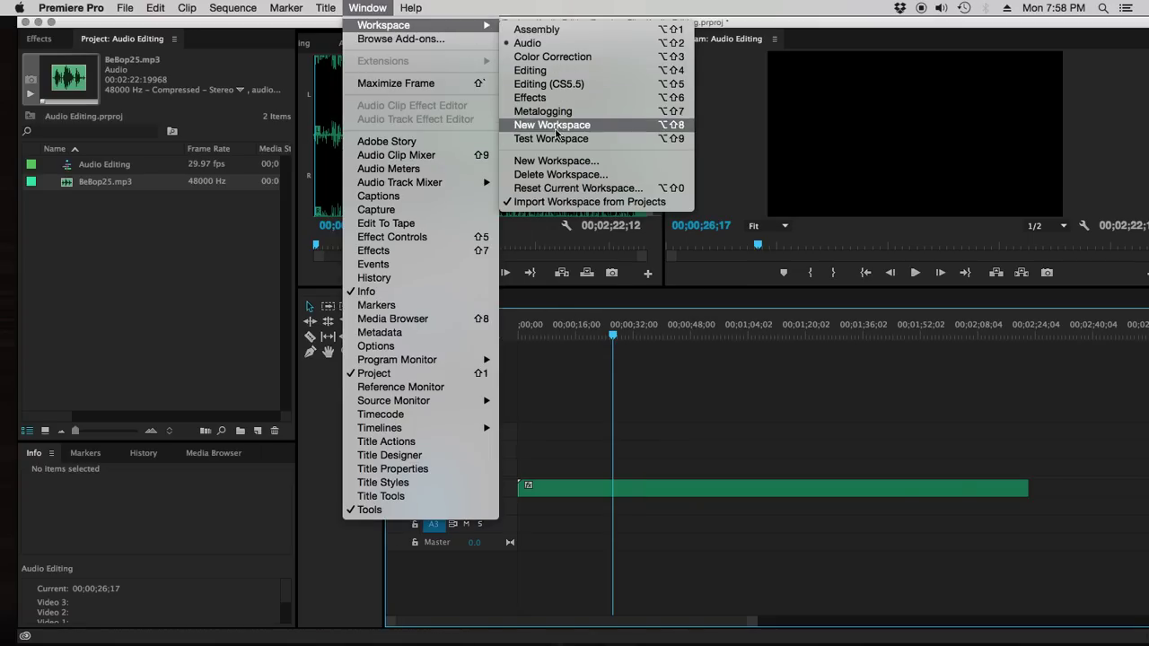
click(560, 190)
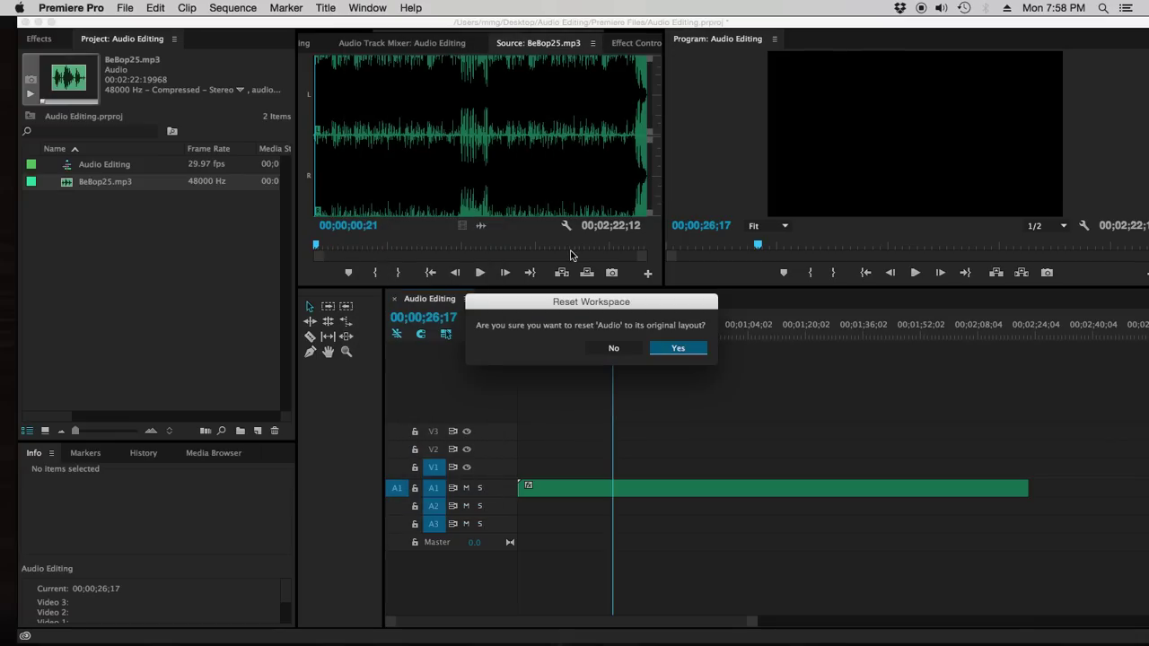
click(678, 348)
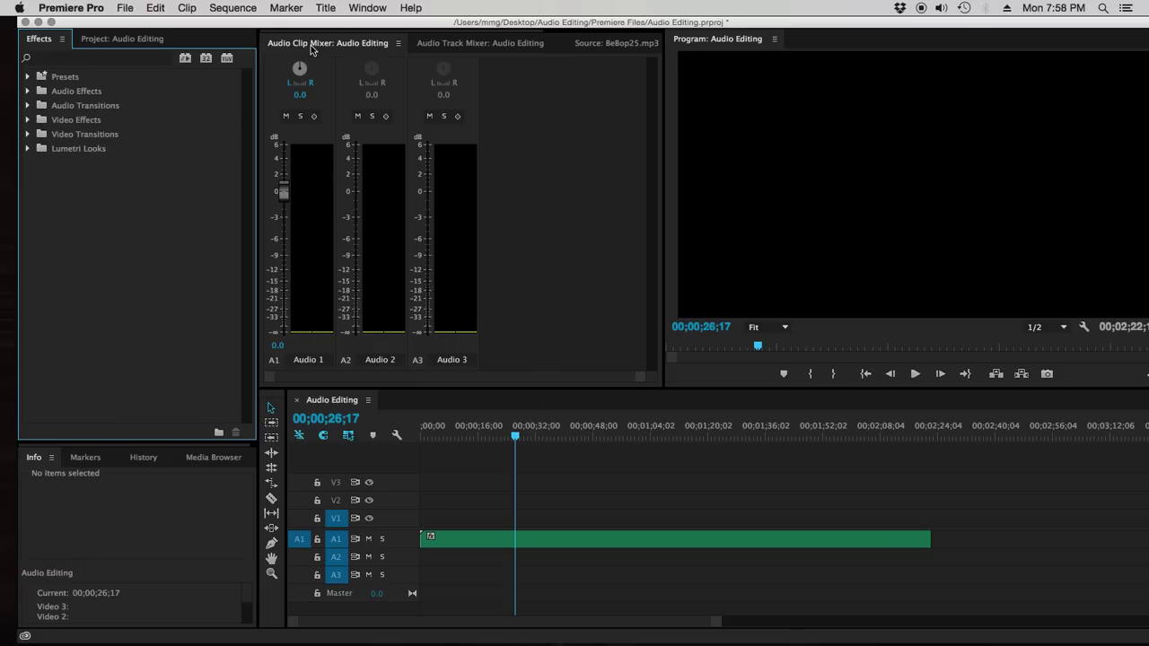
- Play BeBop25 from the start, scrub through it, and return the playhead to 00;00;00;00
click(480, 458)
key(Home)
key(space)
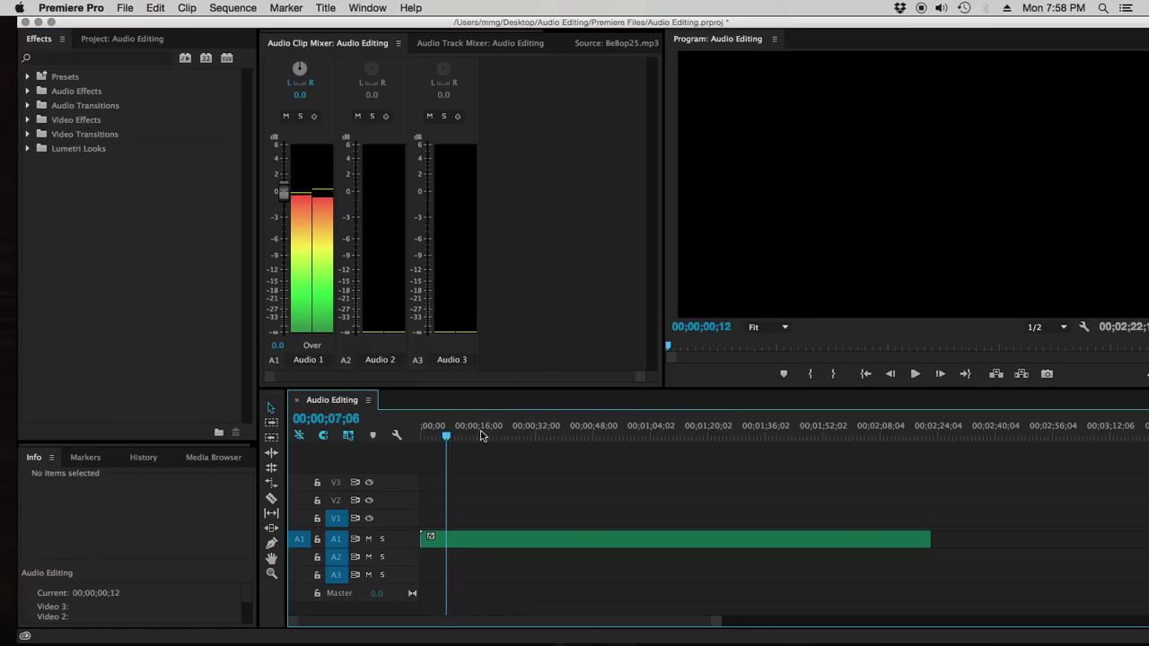
drag(480, 435, 547, 449)
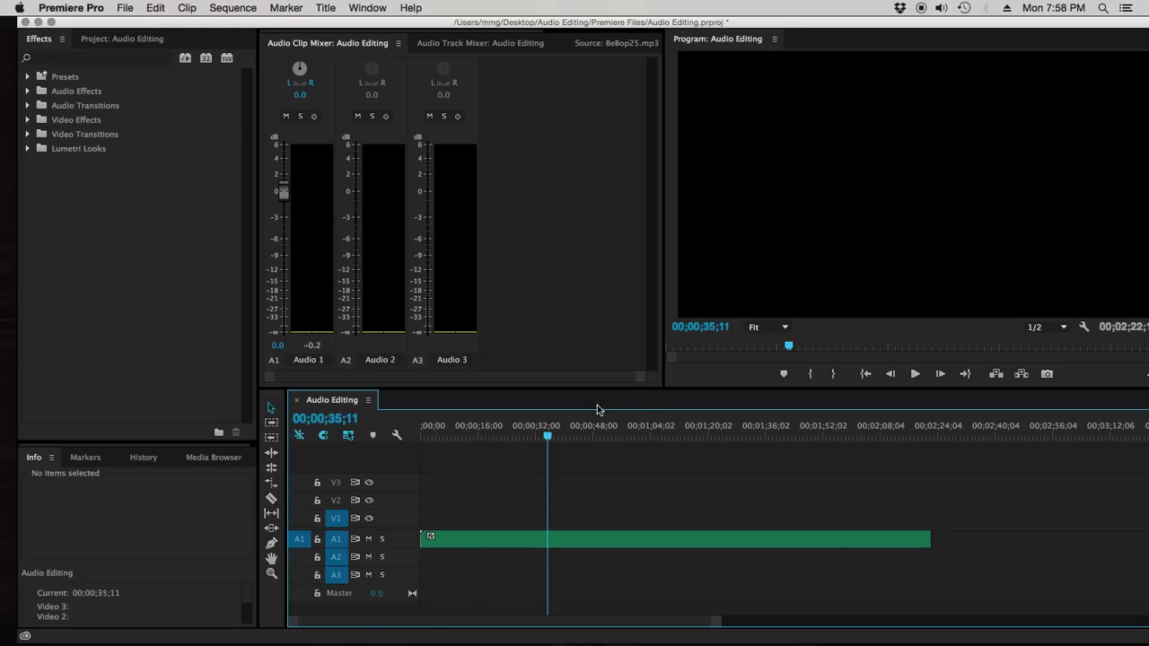
drag(546, 438, 647, 508)
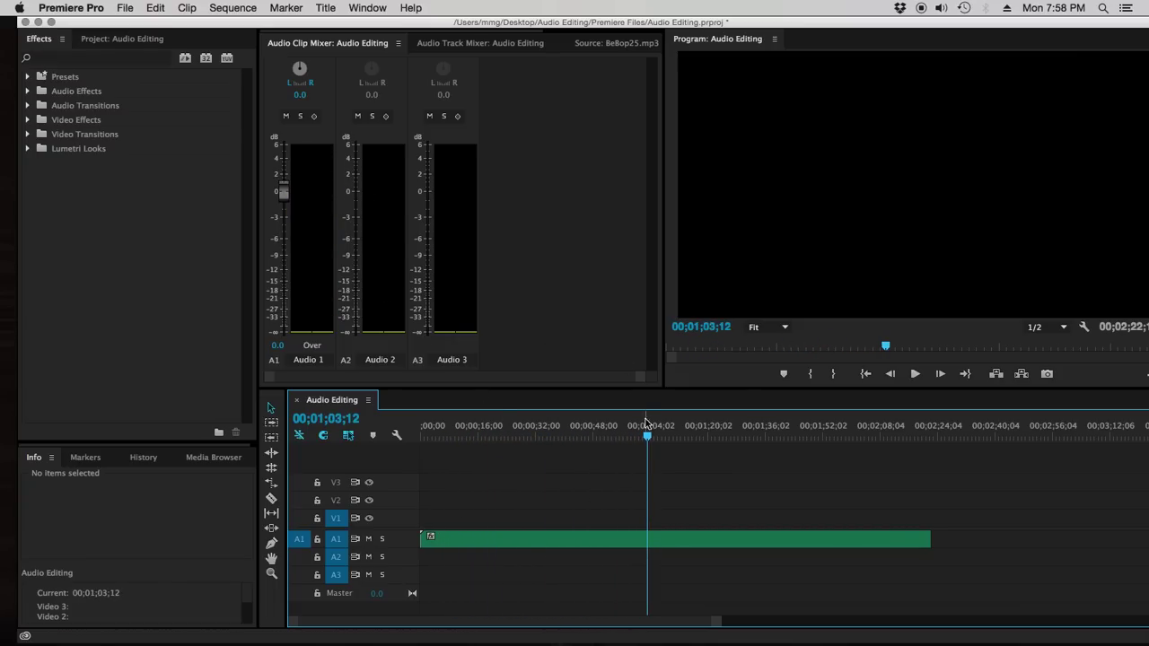
drag(648, 438, 422, 437)
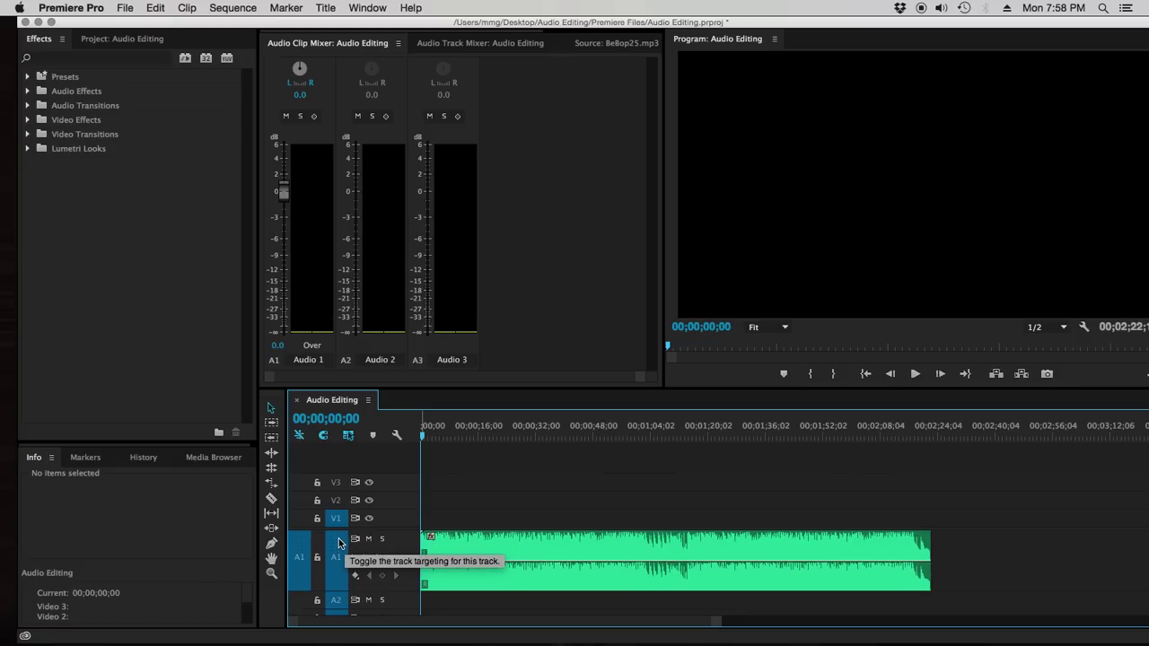
- Expand track A1 to show the BeBop25.mp3 waveform and zoom into the song's opening
double_click(336, 544)
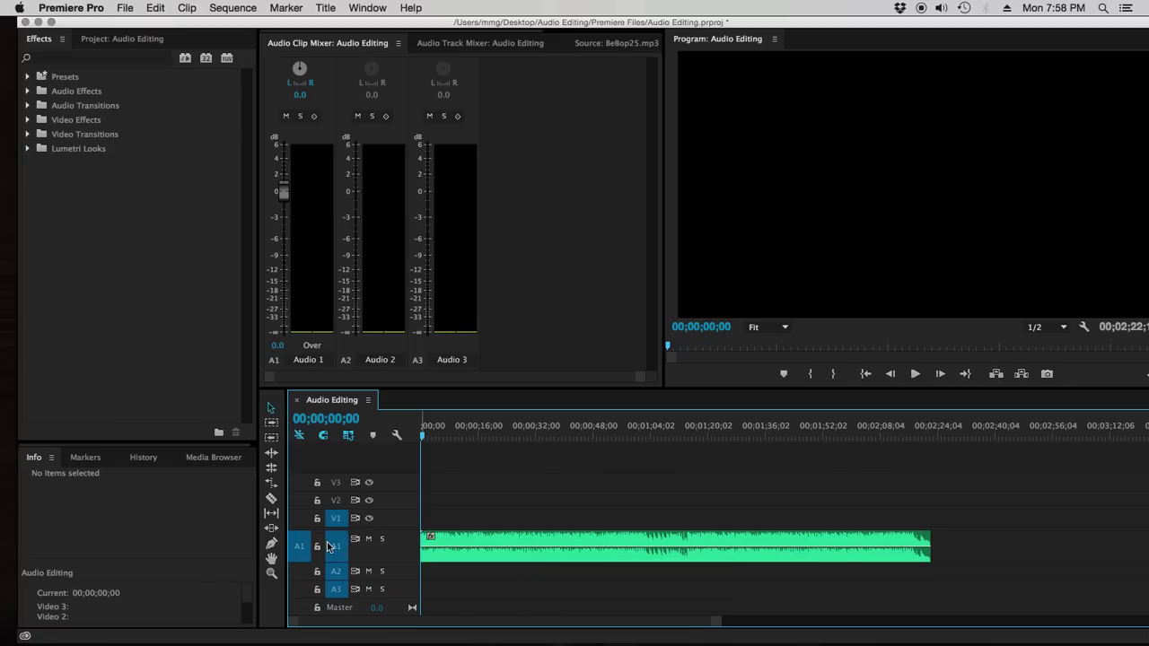
double_click(337, 550)
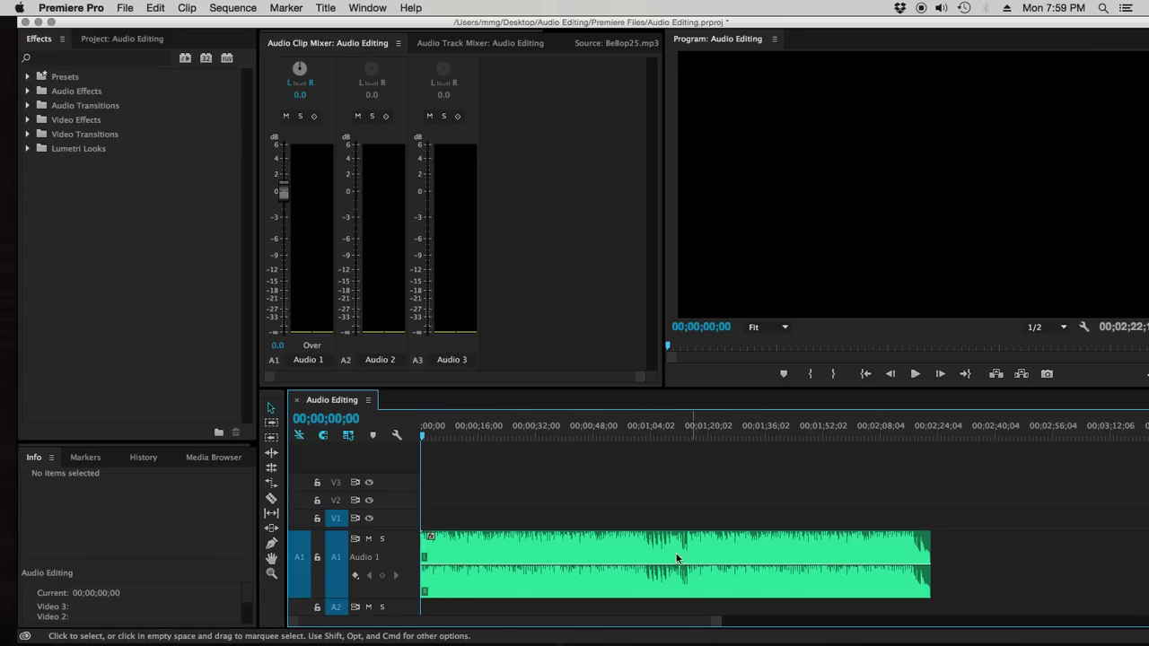
drag(422, 436, 557, 457)
drag(715, 621, 694, 630)
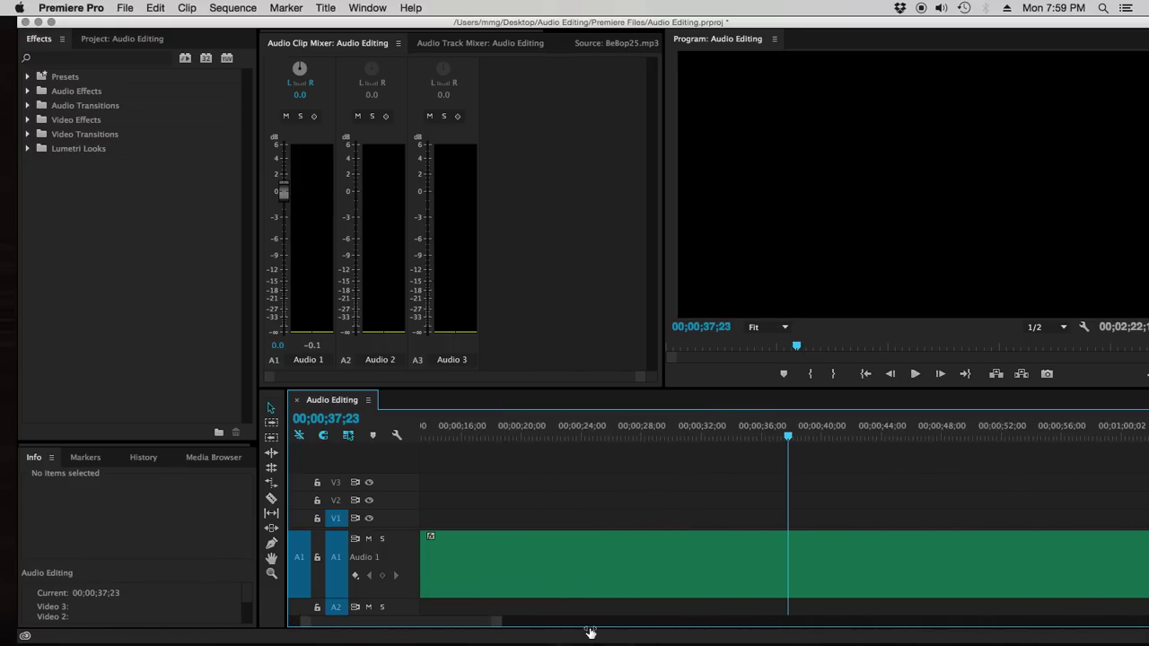
scroll(590, 633, up, 5)
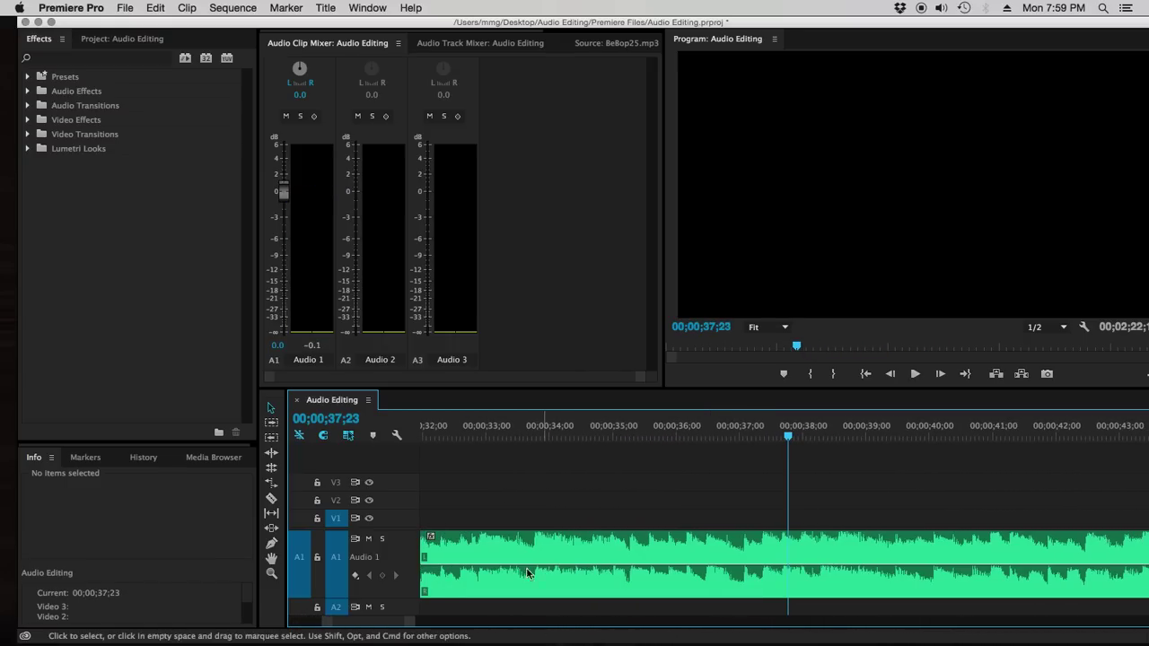
- Return the playhead to the sequence start and park it at 00;00;03;07
key(j)
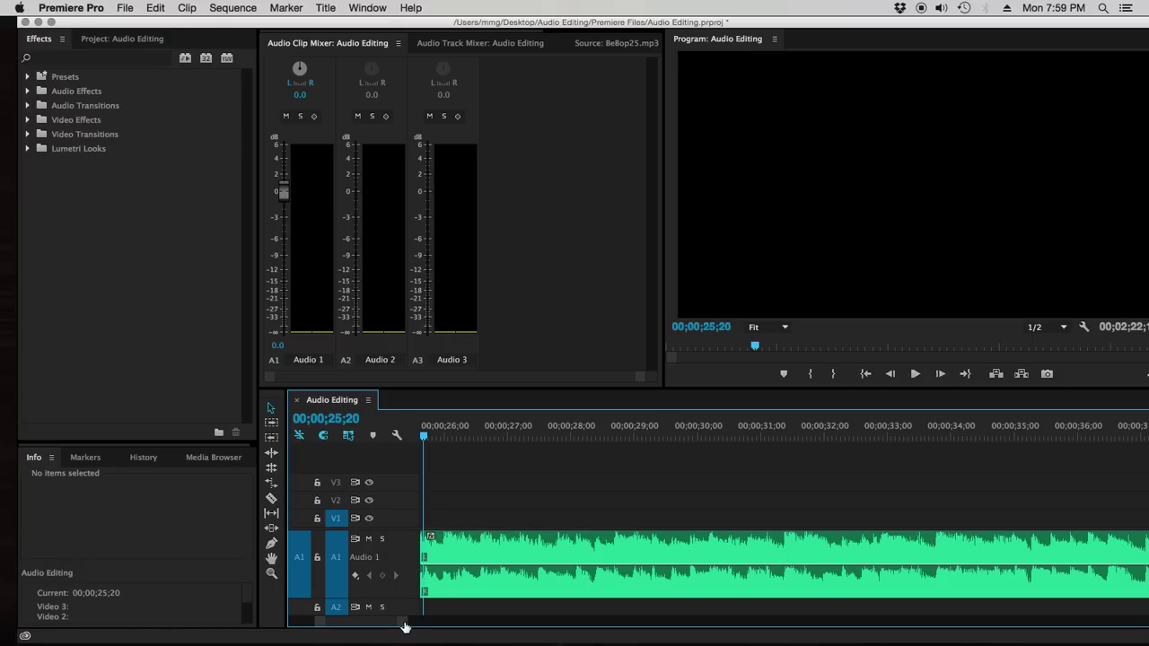
key(Home)
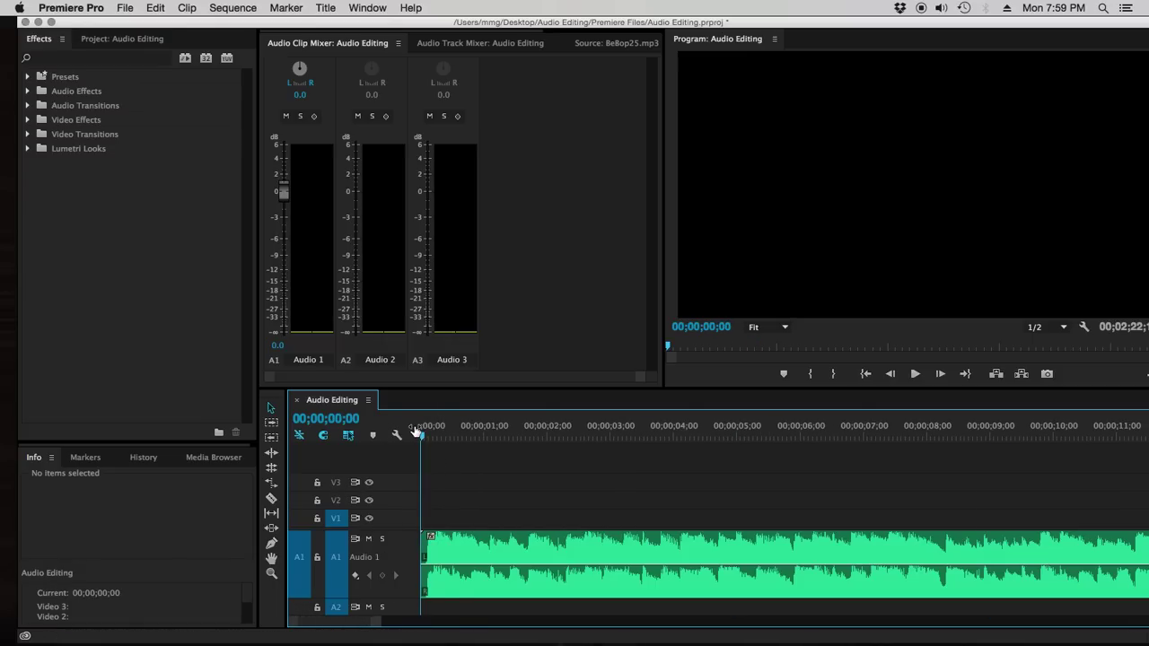
drag(424, 437, 820, 441)
mouse_move(627, 438)
mouse_down()
mouse_move(489, 439)
mouse_move(626, 442)
mouse_up()
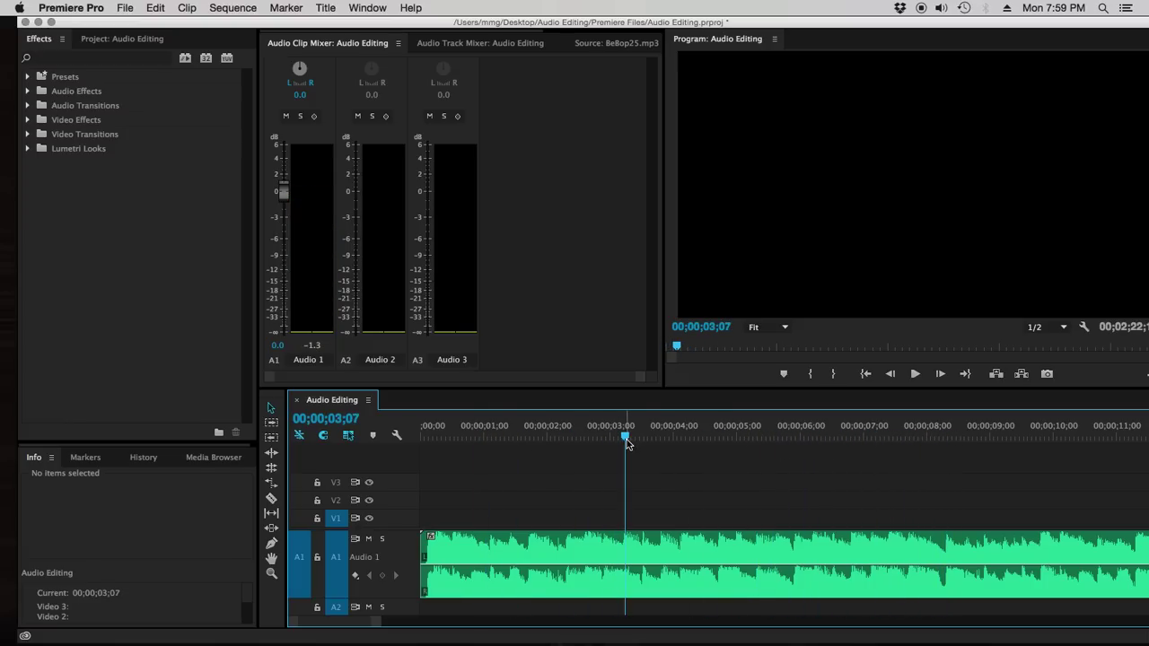
drag(368, 24, 355, 22)
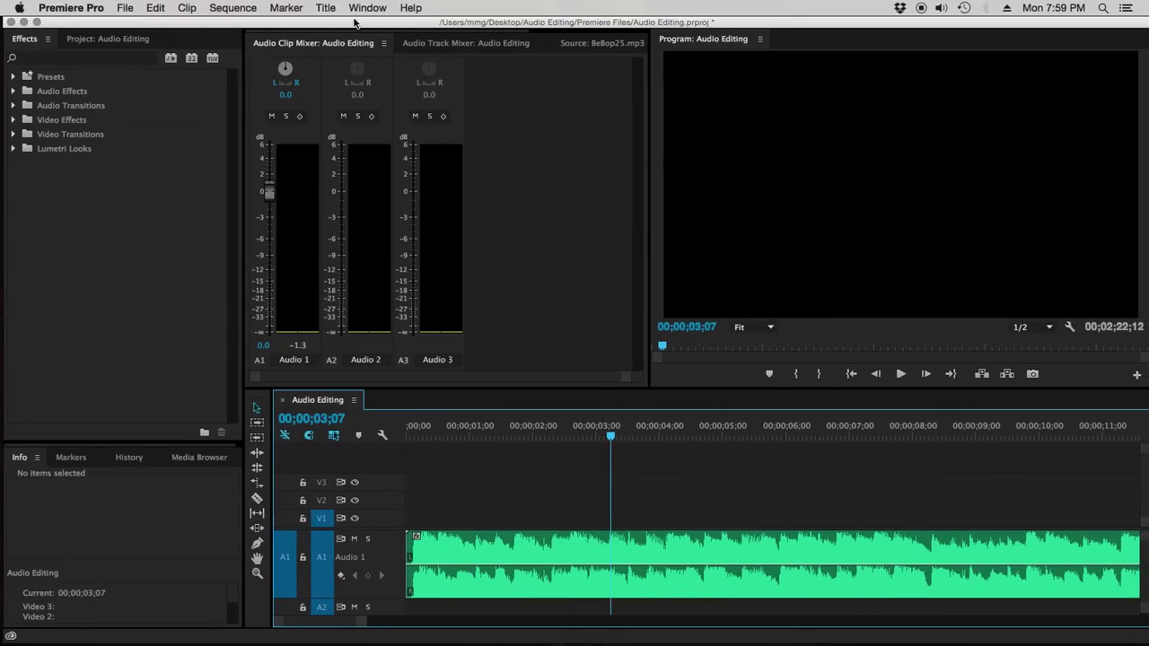
- Cut the BeBop25 clip with the Razor tool at 00;00;03;23
click(258, 501)
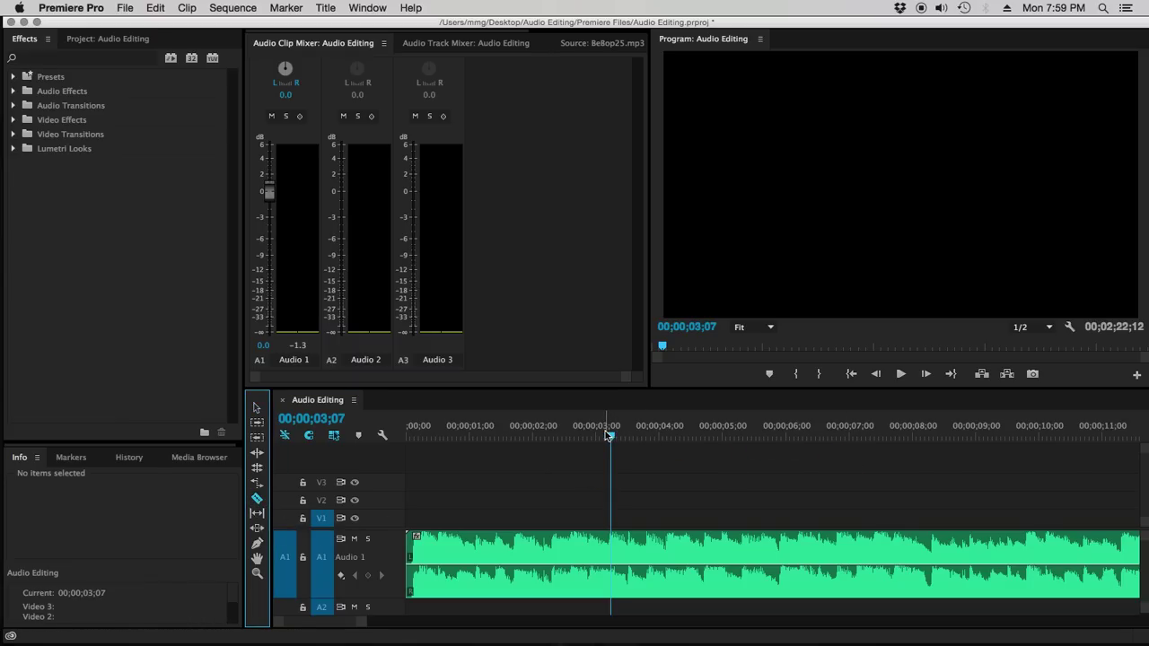
drag(610, 437, 645, 440)
click(646, 545)
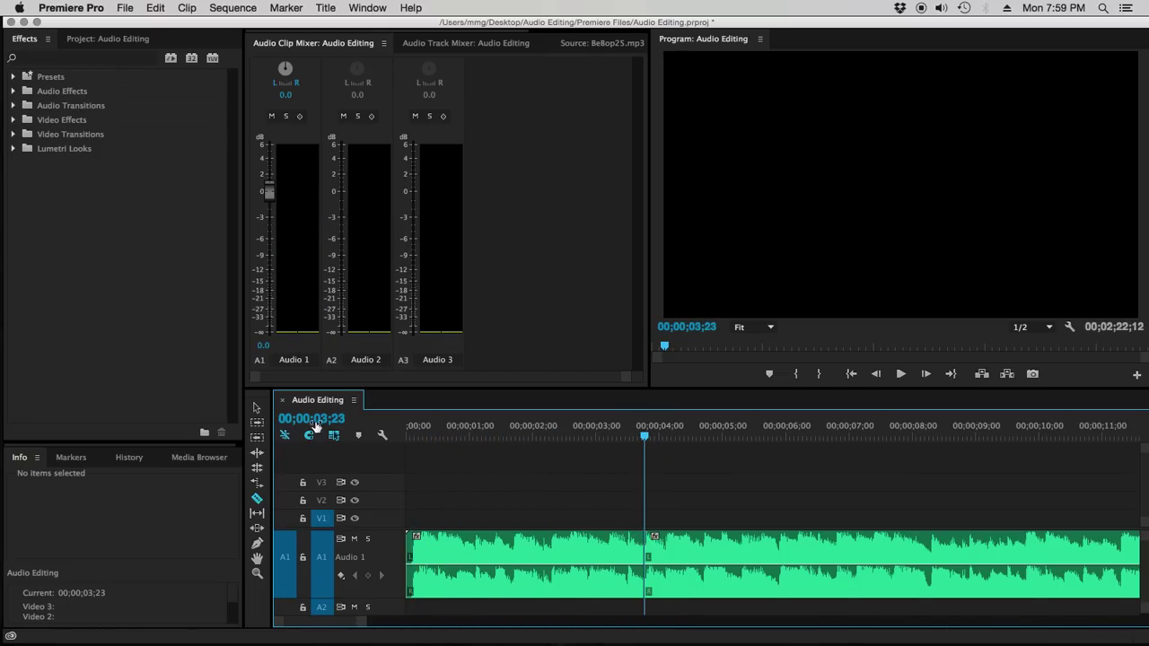
- Delete the opening piece, then undo to restore it and reselect it
click(257, 407)
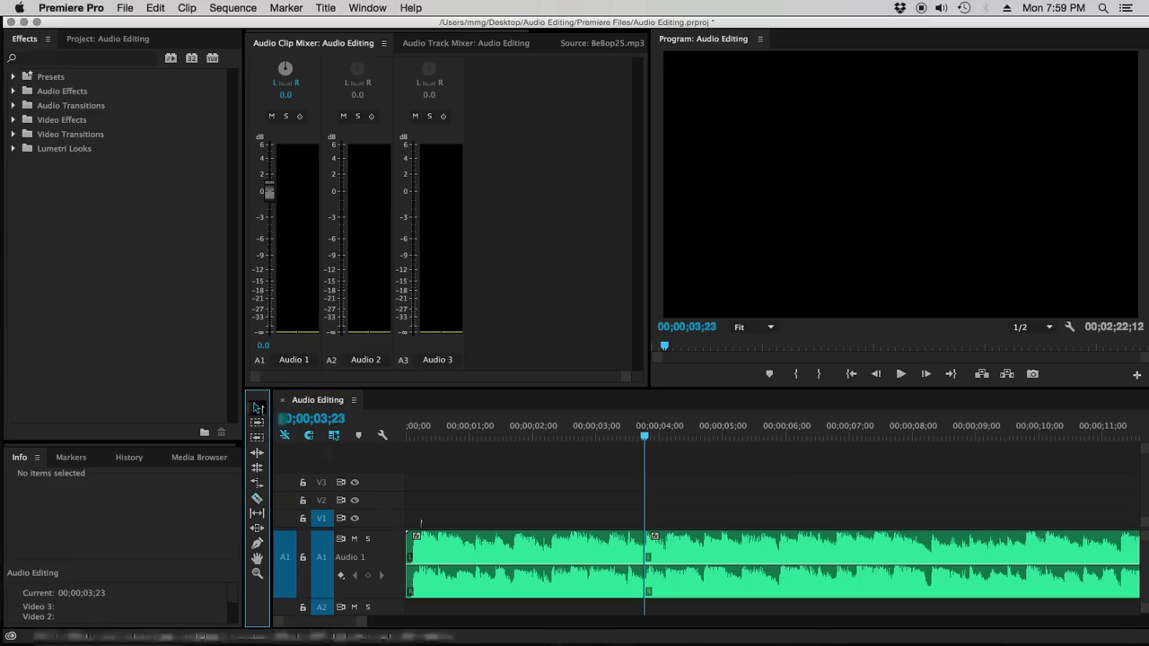
mouse_move(504, 549)
mouse_down()
mouse_move(829, 472)
mouse_move(825, 563)
mouse_move(496, 568)
mouse_up()
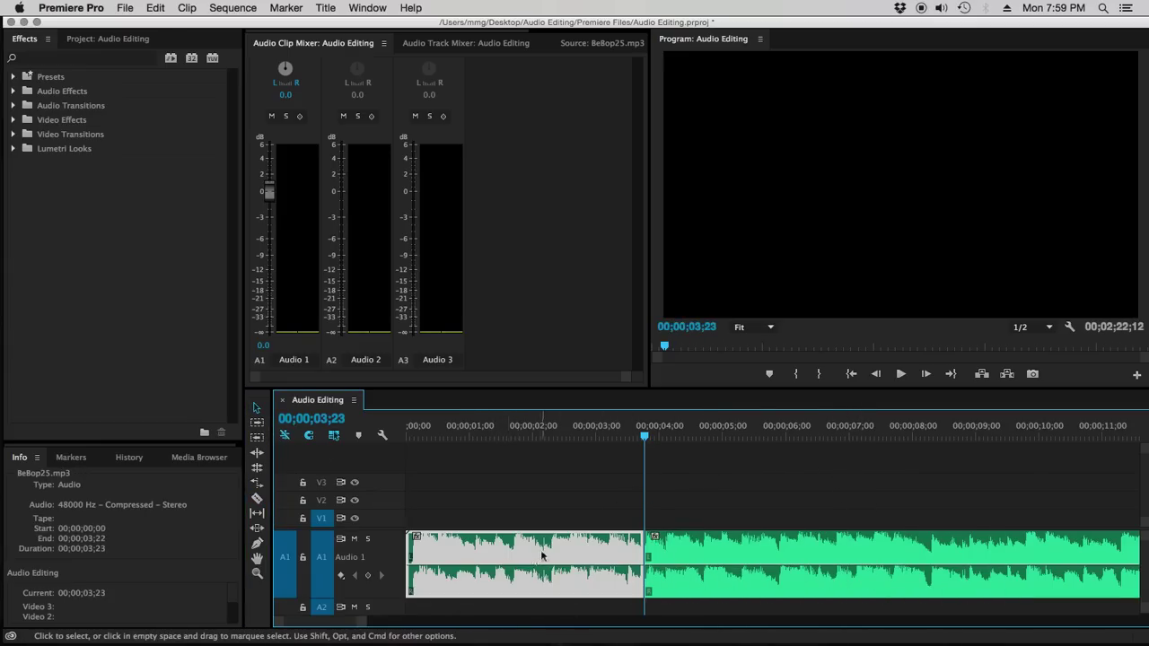
key(Delete)
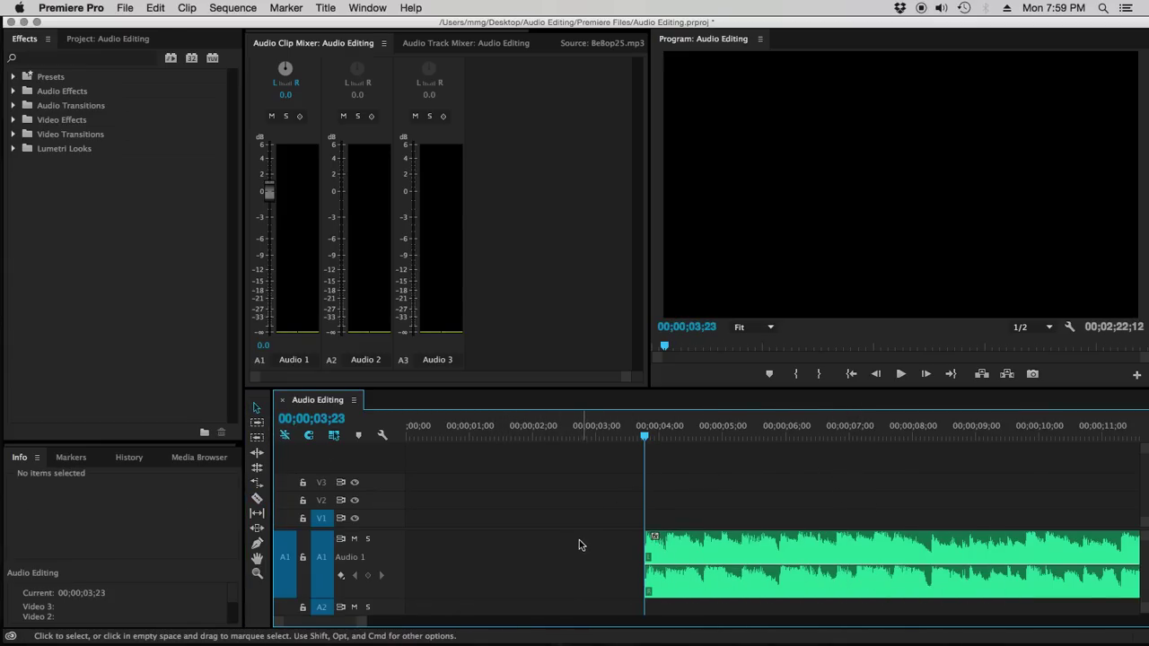
key(super+z)
click(592, 547)
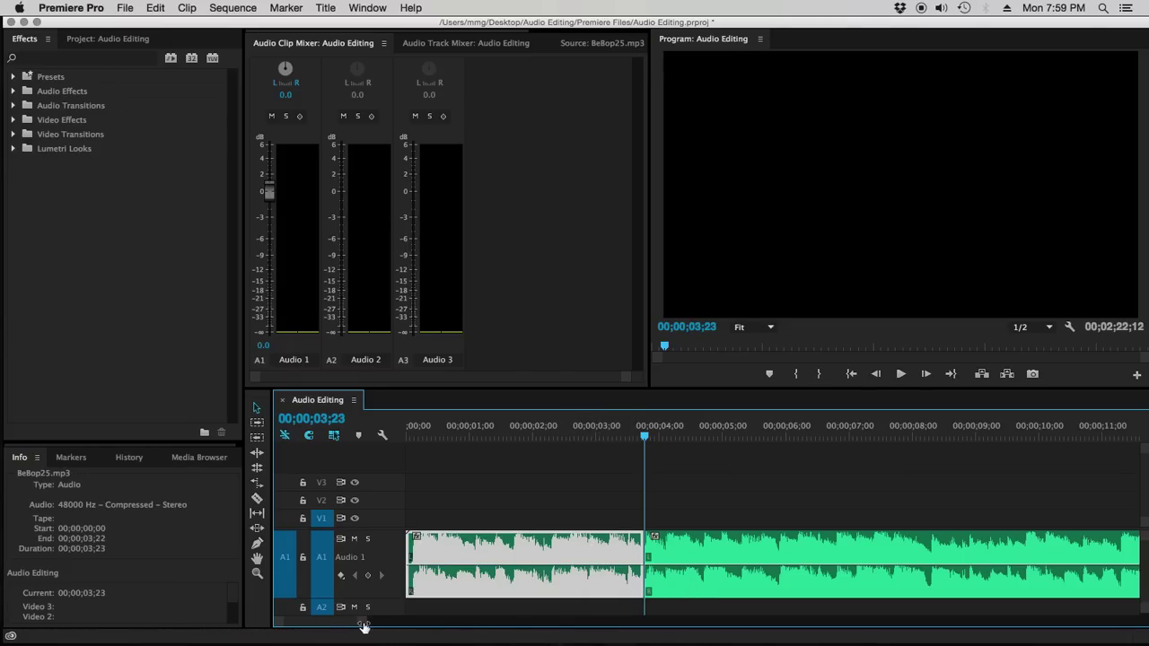
drag(364, 626, 827, 588)
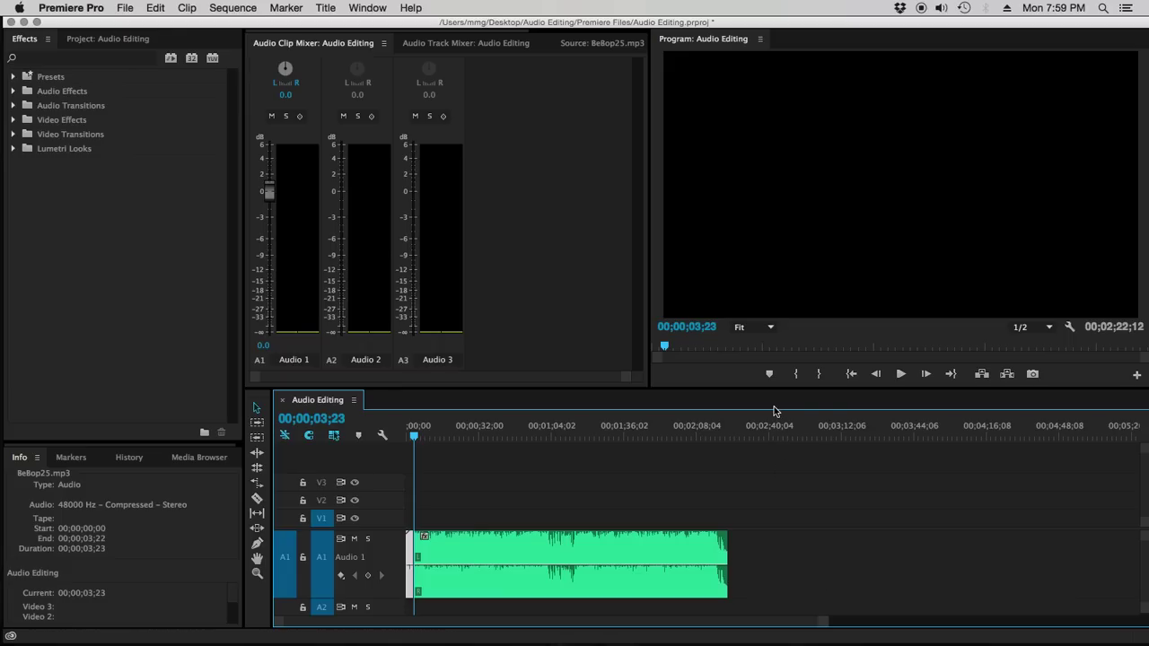
drag(772, 435, 776, 436)
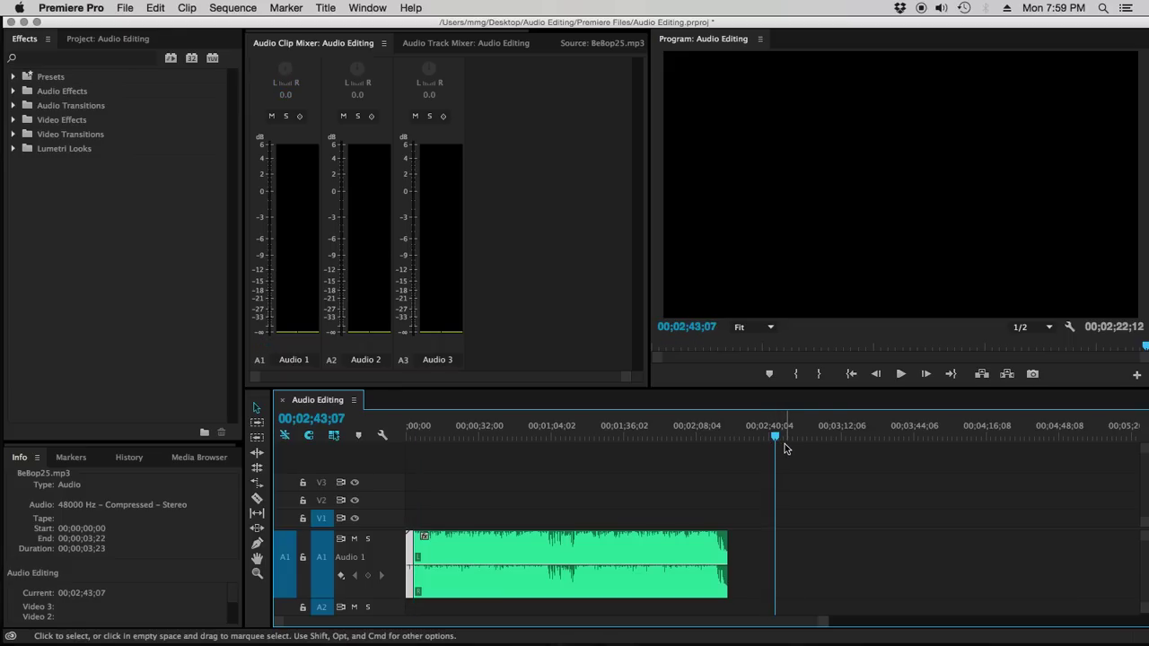
key(super+v)
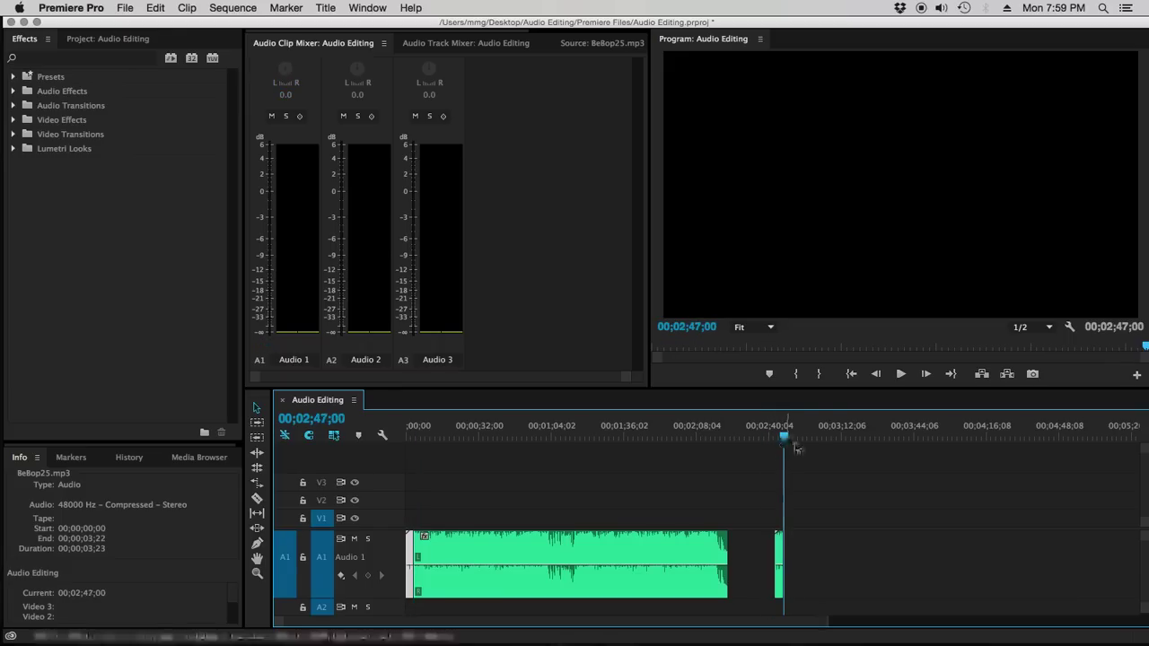
click(779, 561)
key(Delete)
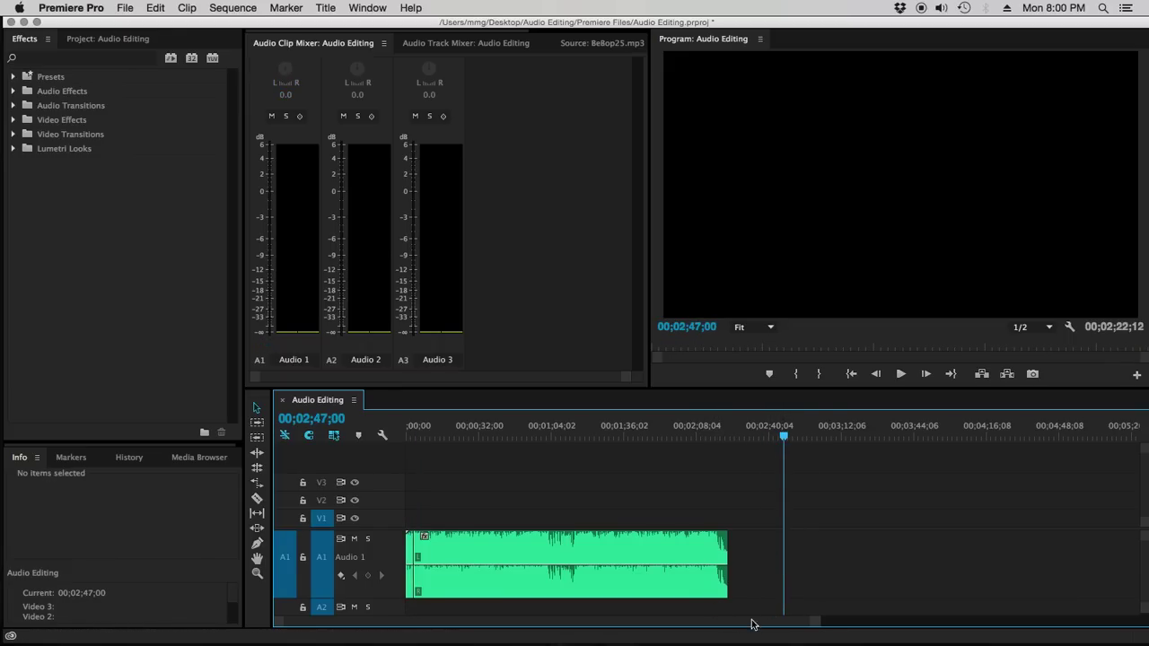
drag(817, 625, 634, 629)
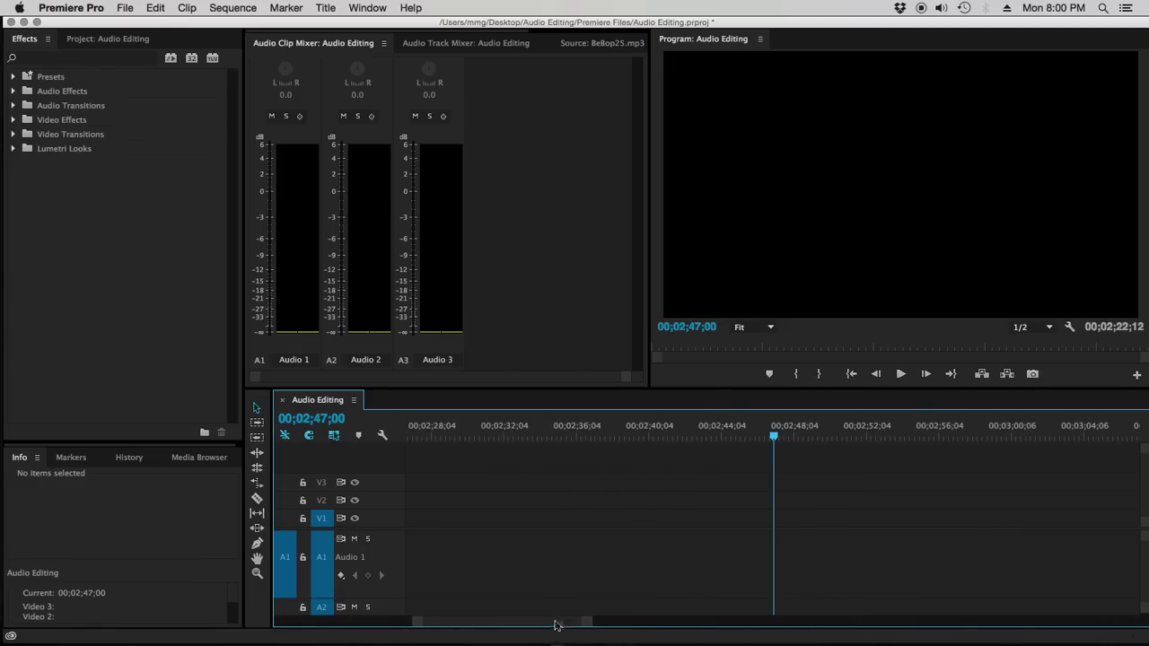
drag(555, 625, 392, 621)
click(454, 437)
drag(625, 436, 399, 443)
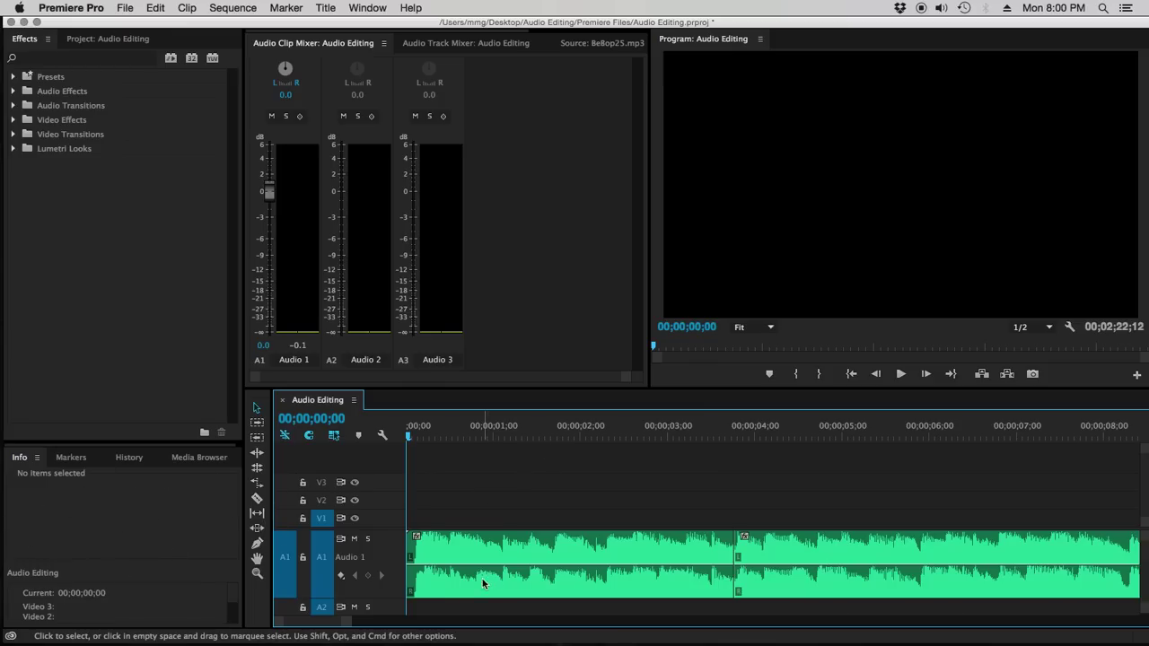
- Select the opening clip on A1 and raise its volume rubber band to 0.43 dB
click(455, 570)
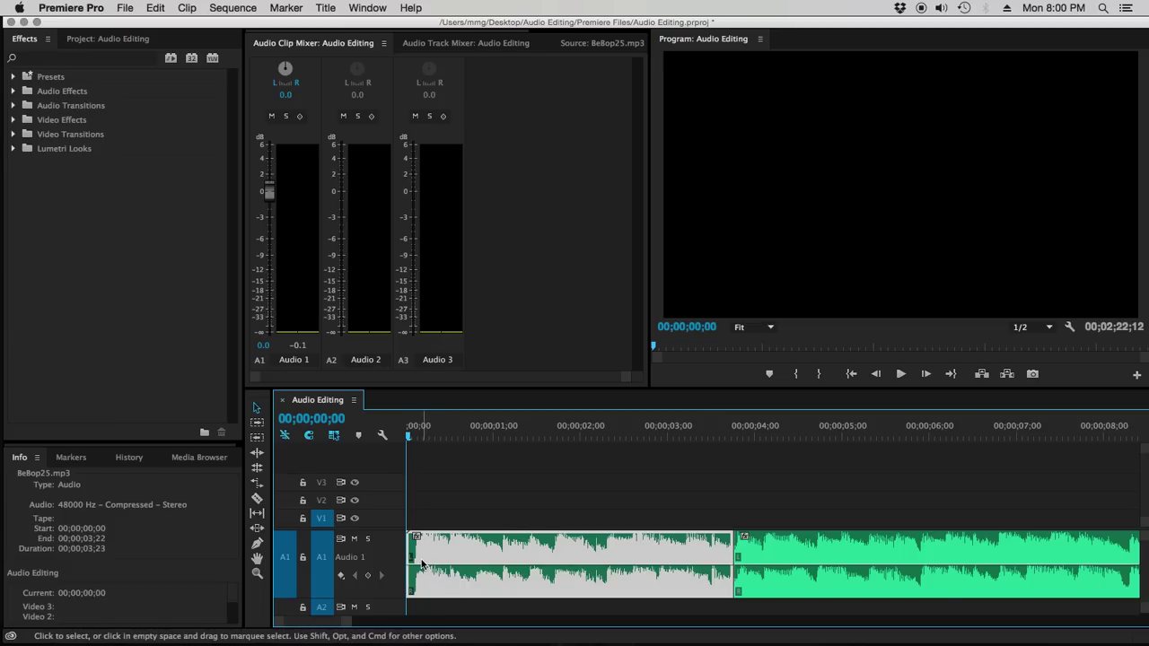
mouse_move(427, 572)
mouse_down()
mouse_move(427, 556)
mouse_move(427, 594)
mouse_move(427, 535)
mouse_move(427, 594)
mouse_move(427, 540)
mouse_move(428, 589)
mouse_move(427, 551)
mouse_move(427, 563)
mouse_up()
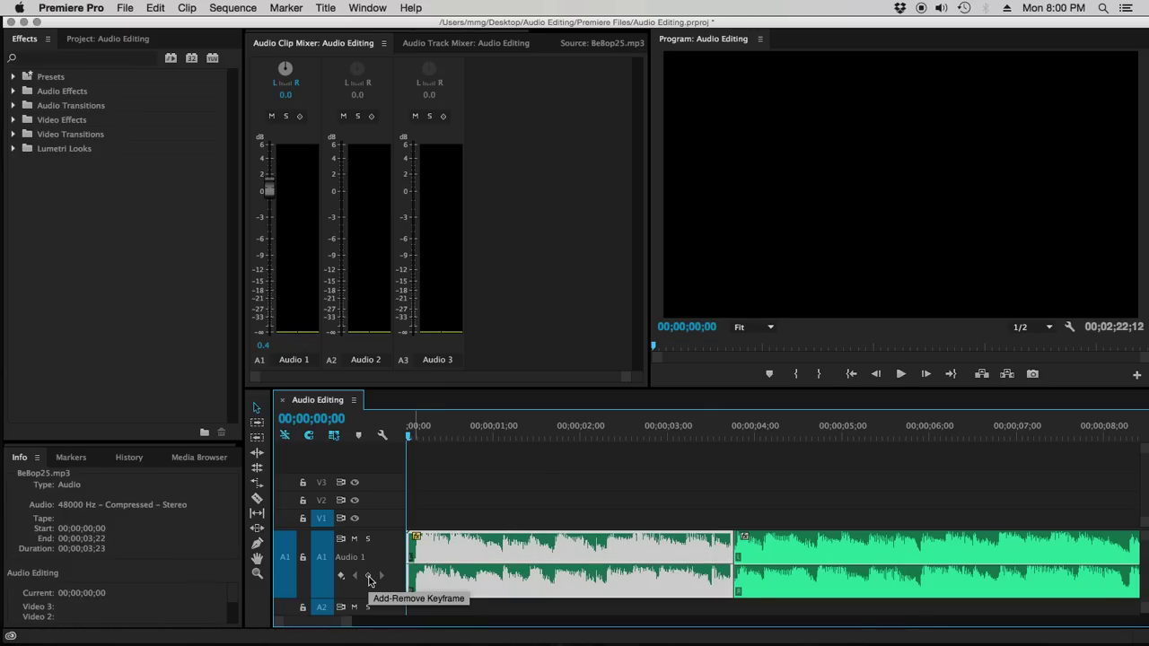
- Build a fade-in: drop the clip-start keyframe to silence and move the full-volume keyframe to about one second
click(368, 578)
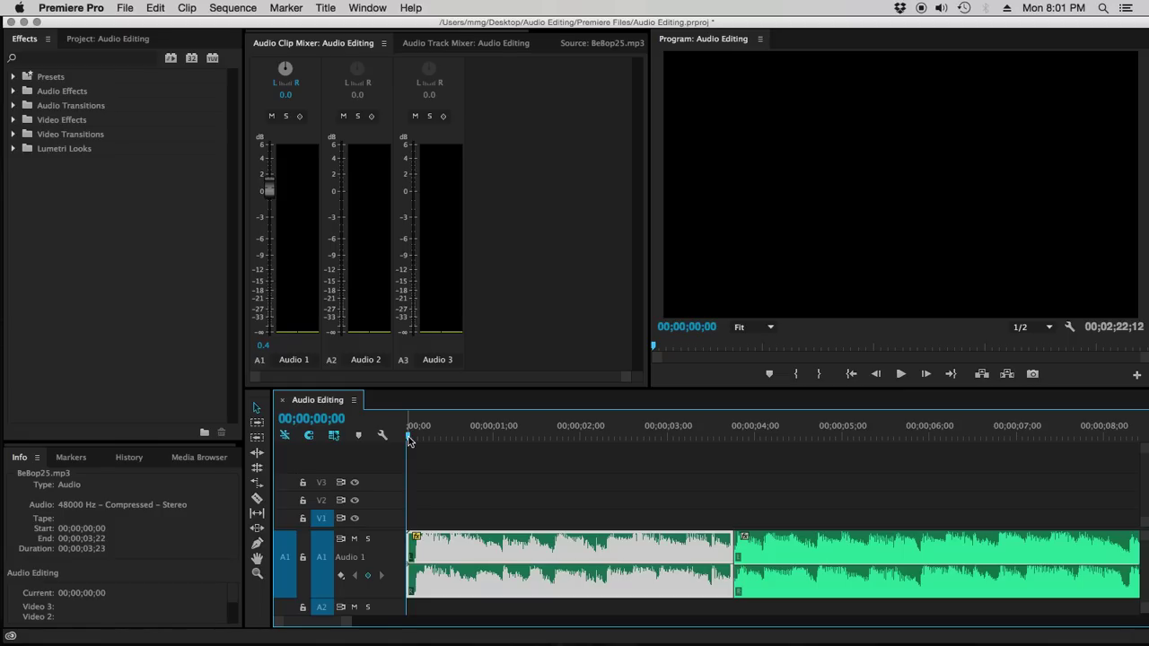
drag(408, 438, 431, 440)
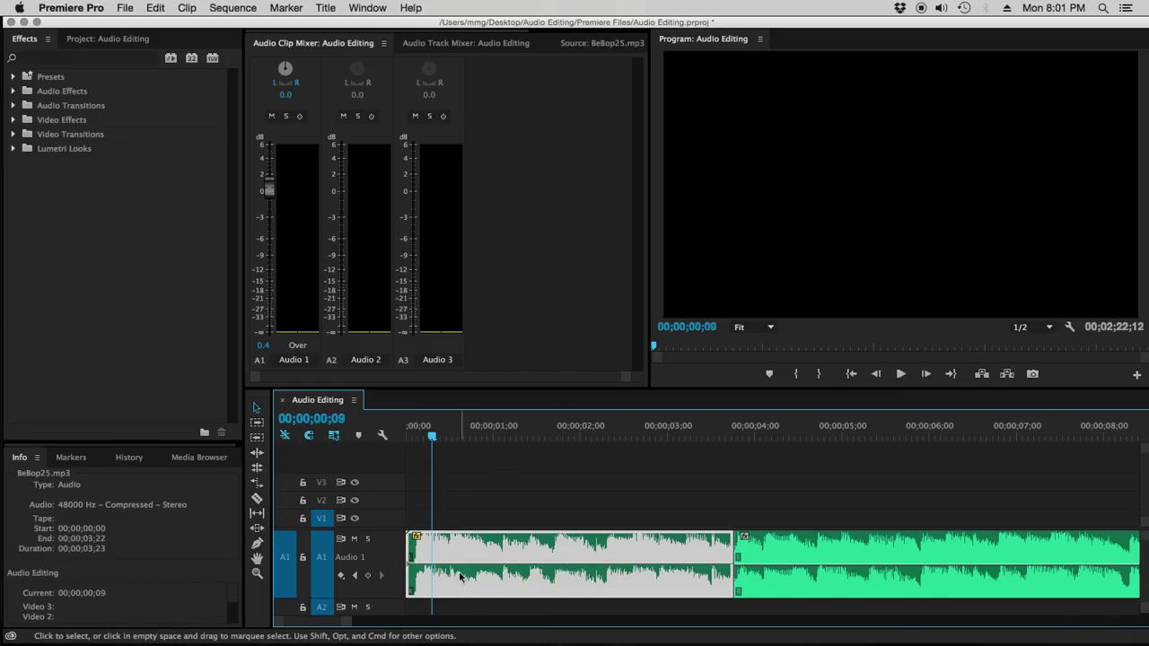
click(369, 576)
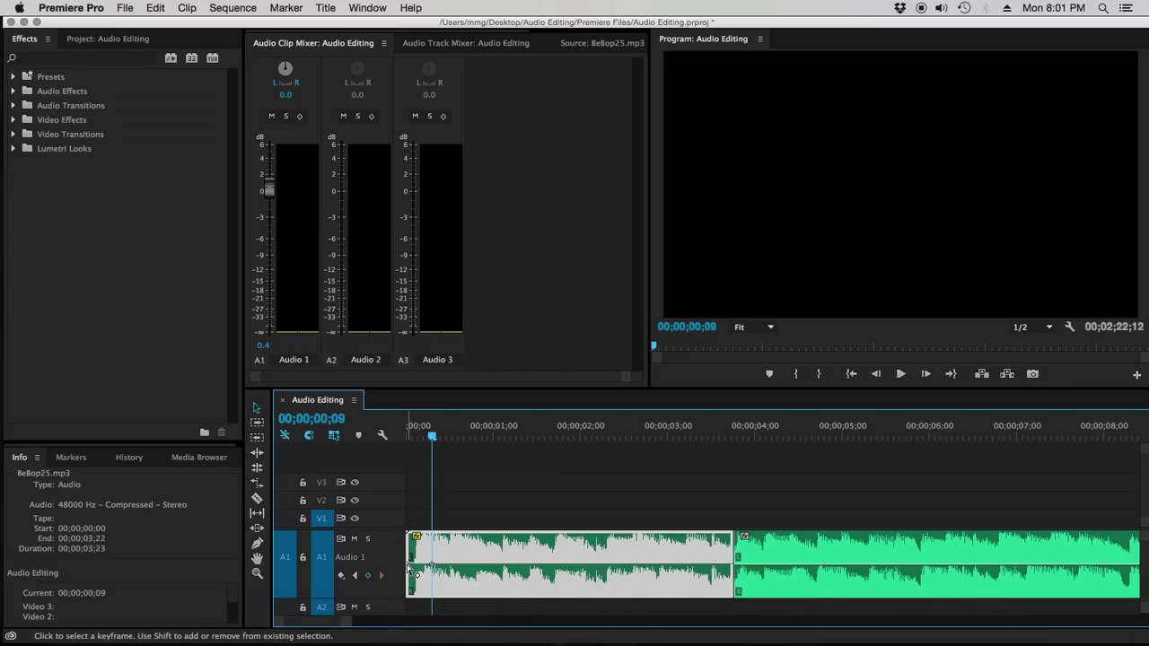
drag(410, 571, 410, 592)
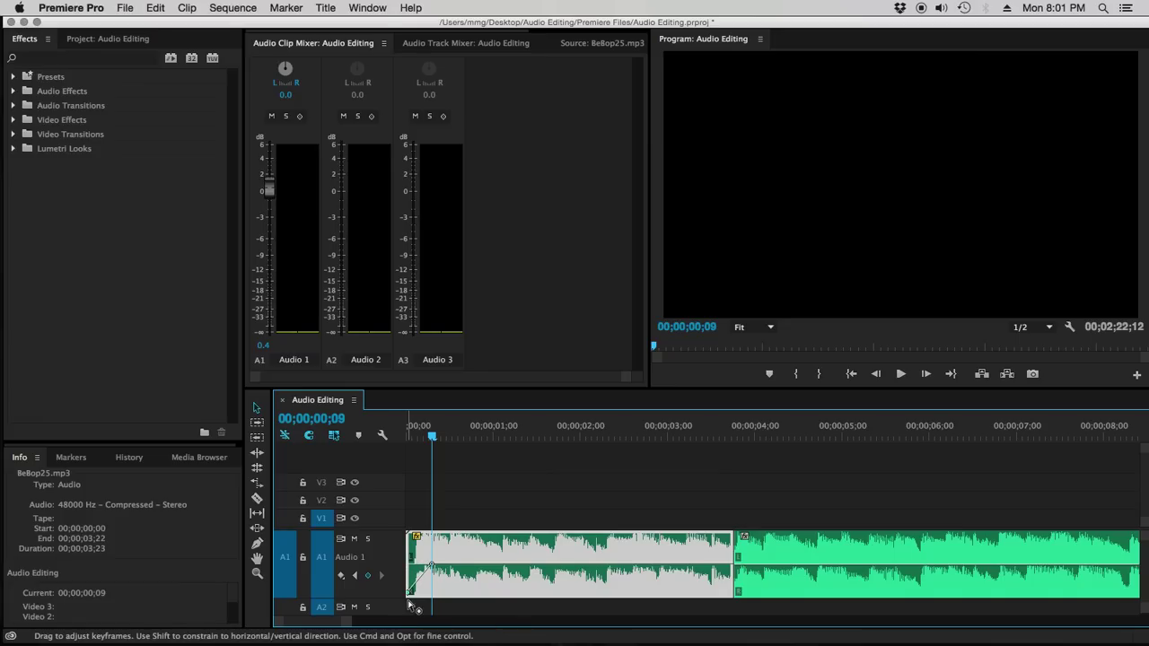
drag(431, 435, 407, 440)
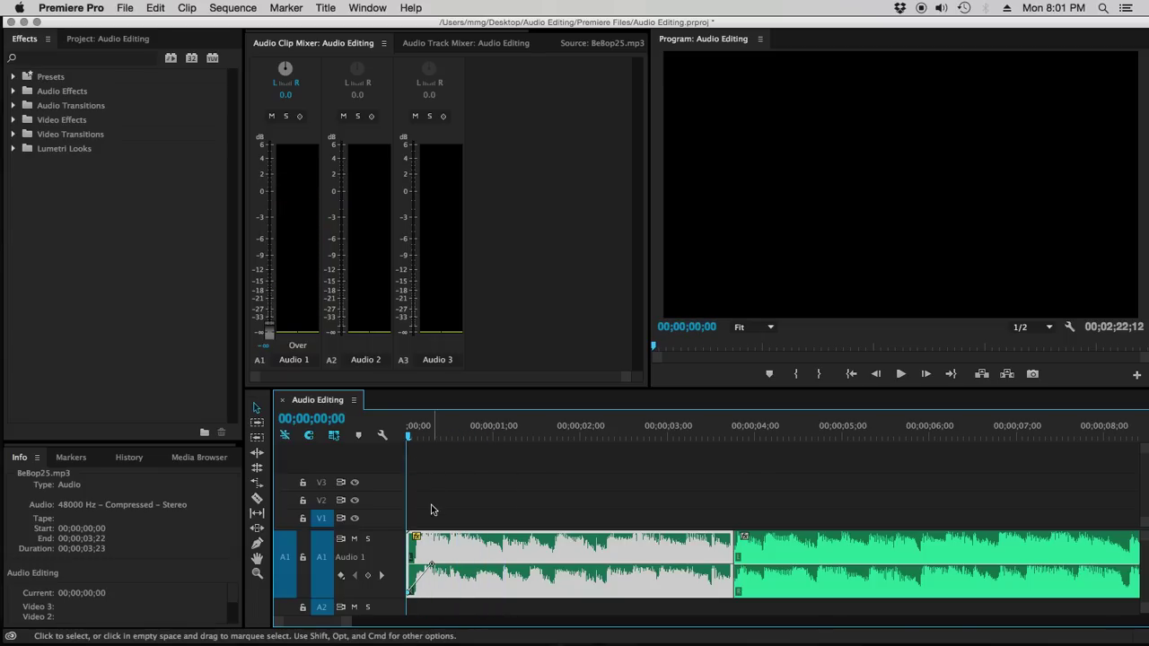
drag(432, 567, 499, 566)
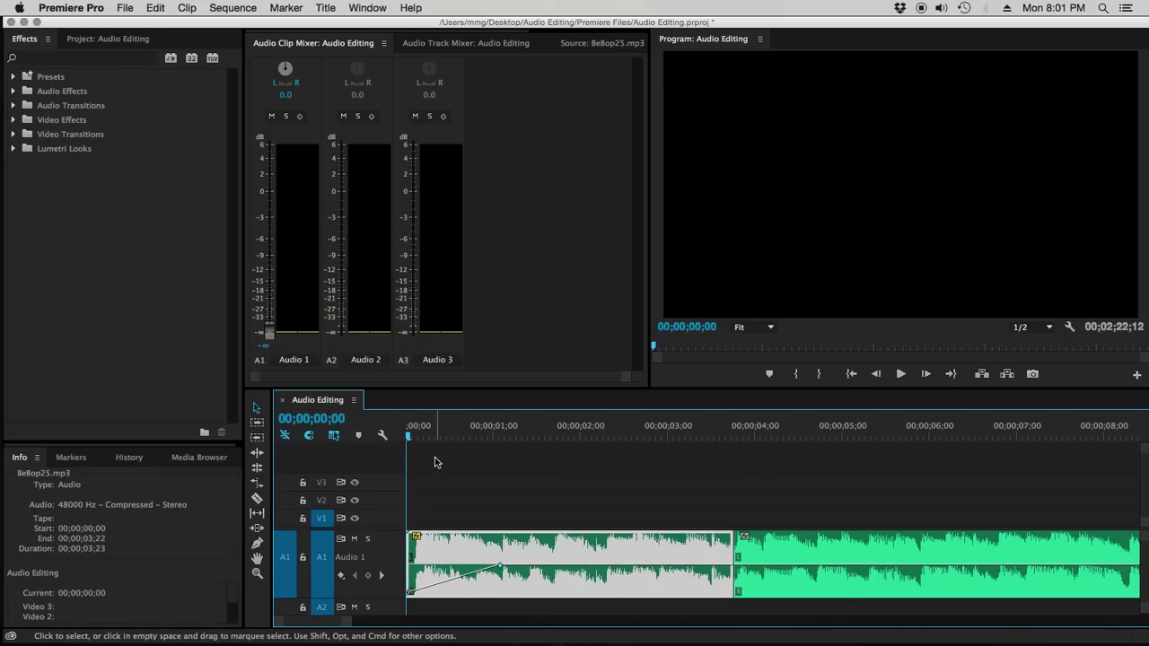
- Add a keyframe at 00;00;01;21 after the fade-in and lower it to dip the volume
drag(406, 440, 554, 460)
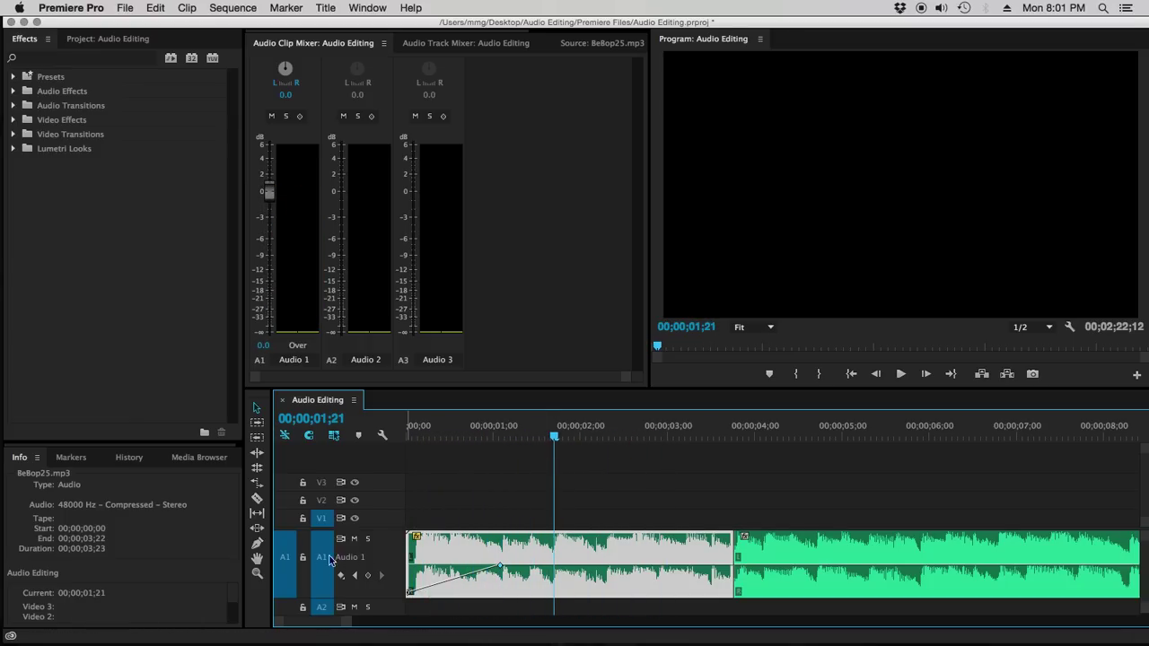
click(367, 576)
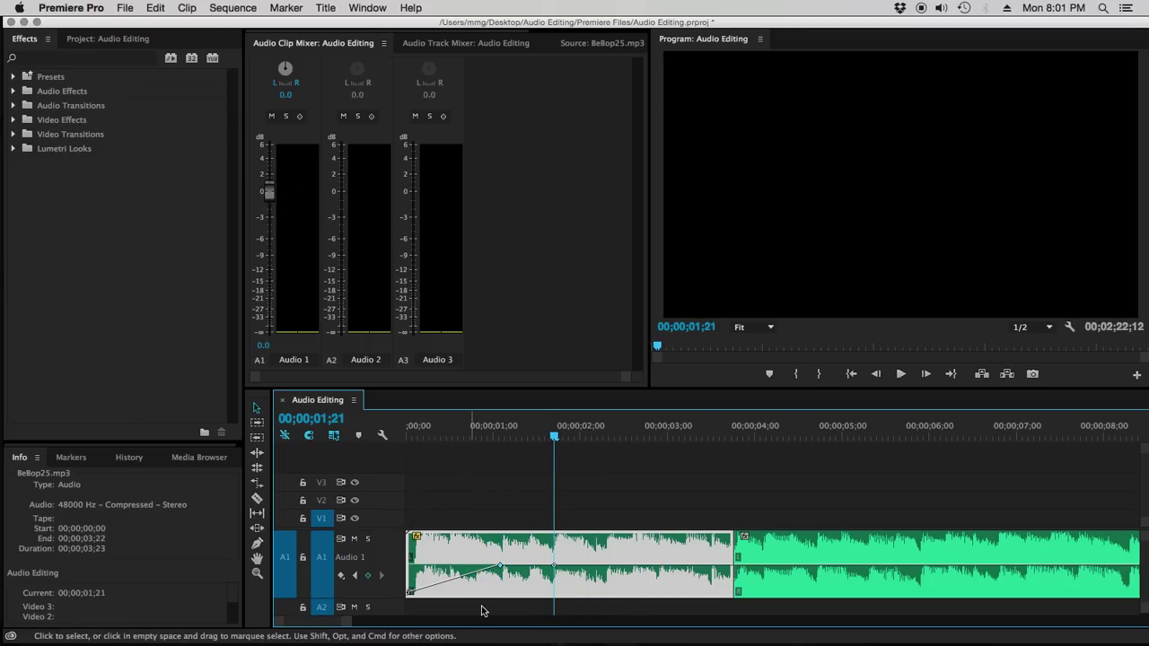
drag(554, 565, 556, 584)
drag(554, 437, 406, 478)
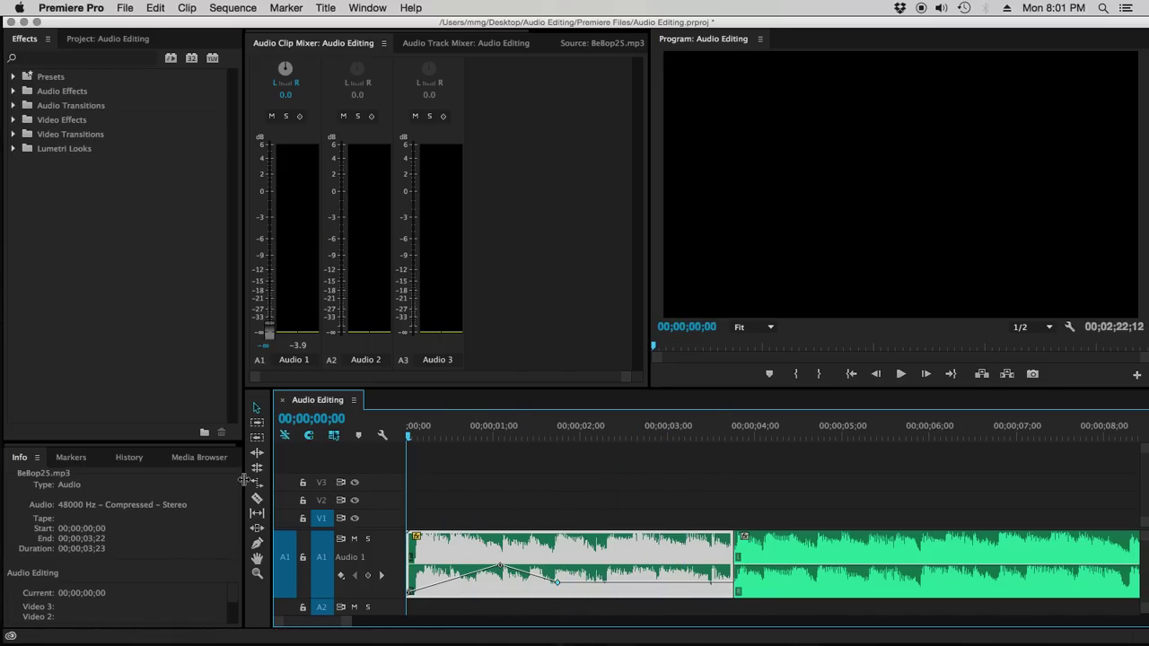
- Play the sequence while setting the Audio 1 mixer level to -3.6 and panning slightly right
drag(242, 480, 281, 477)
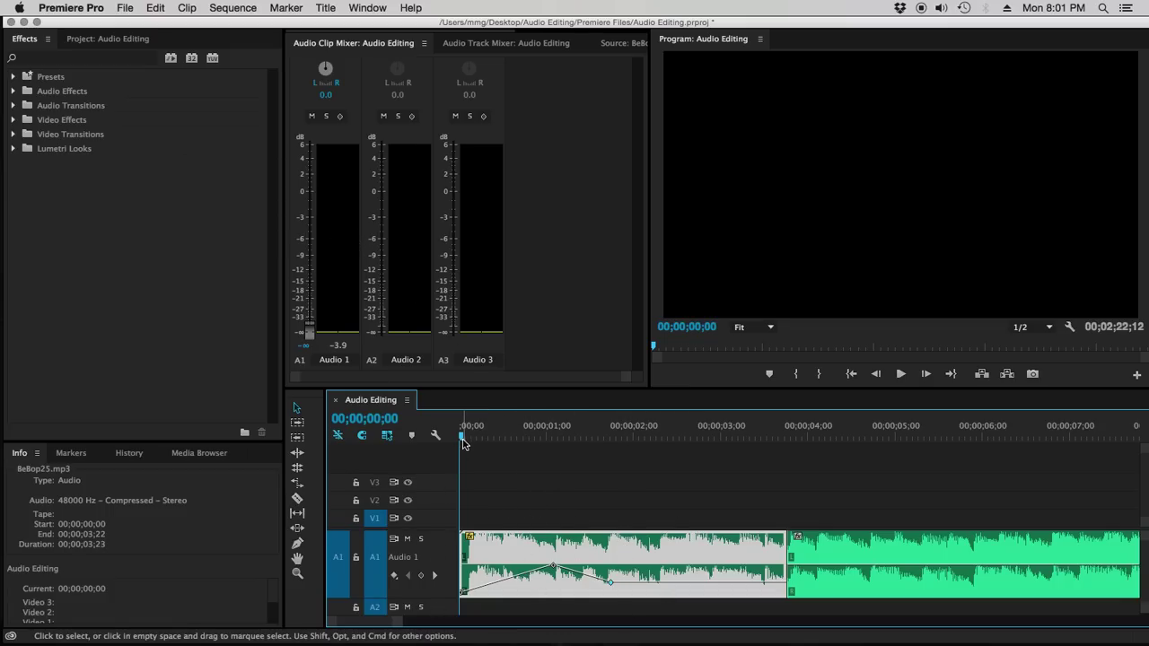
key(space)
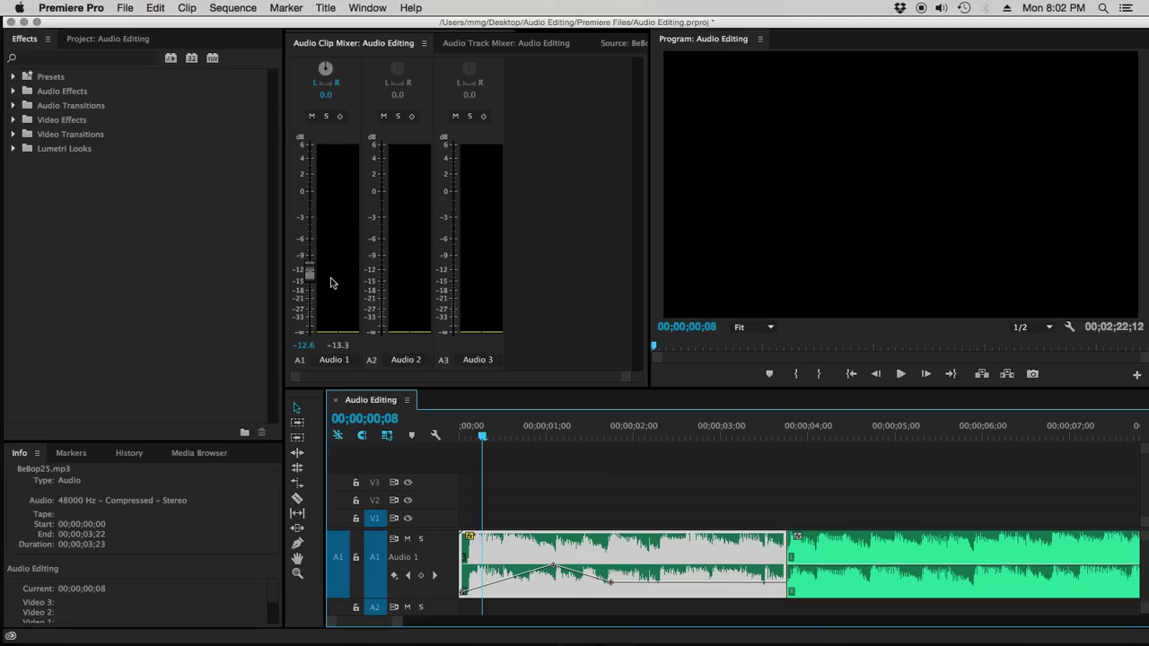
drag(310, 272, 308, 220)
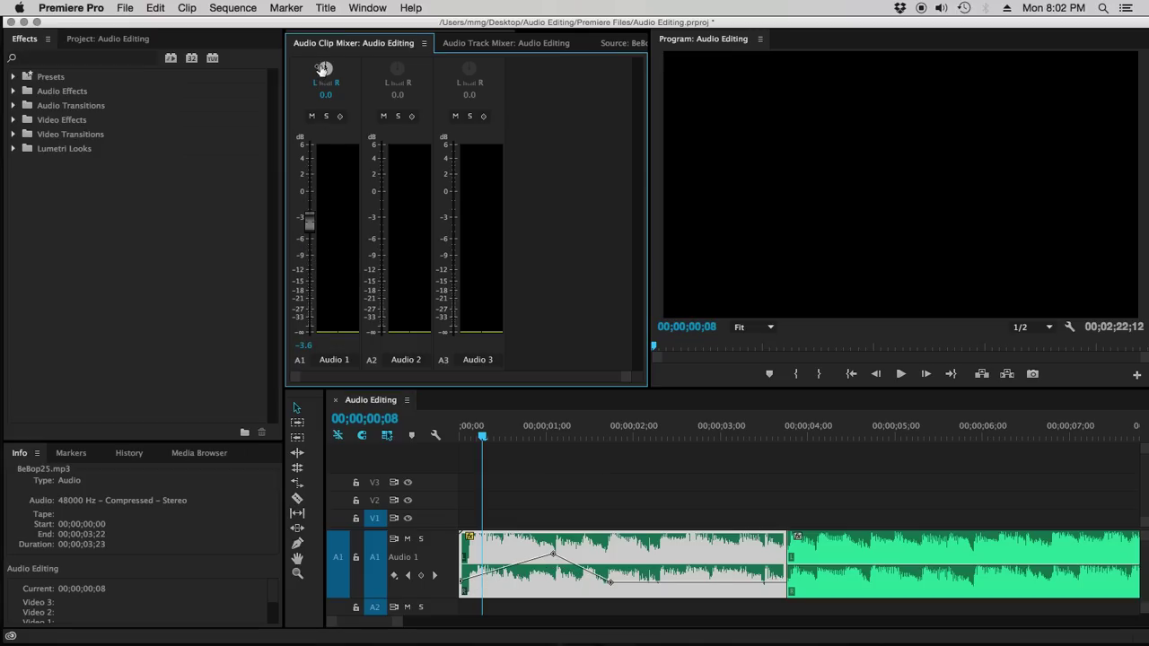
mouse_move(311, 81)
mouse_down()
mouse_move(348, 72)
mouse_move(327, 72)
mouse_up()
- Focus the timeline and choose File > Export > Media for the Audio Editing sequence
click(125, 9)
mouse_move(168, 387)
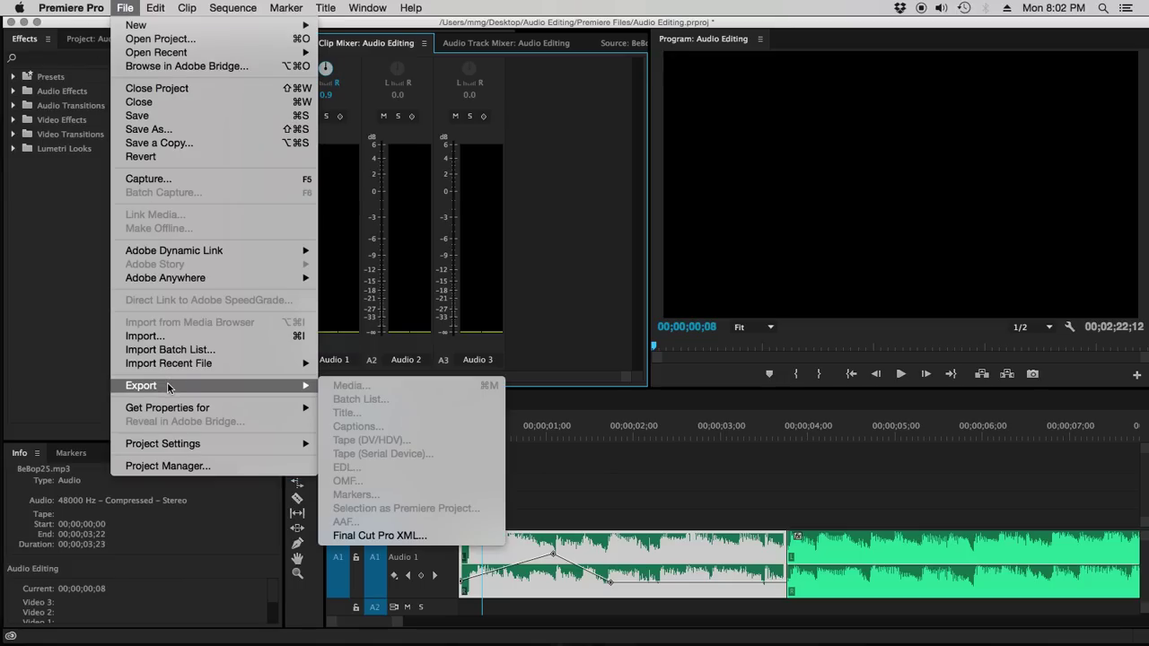
click(379, 396)
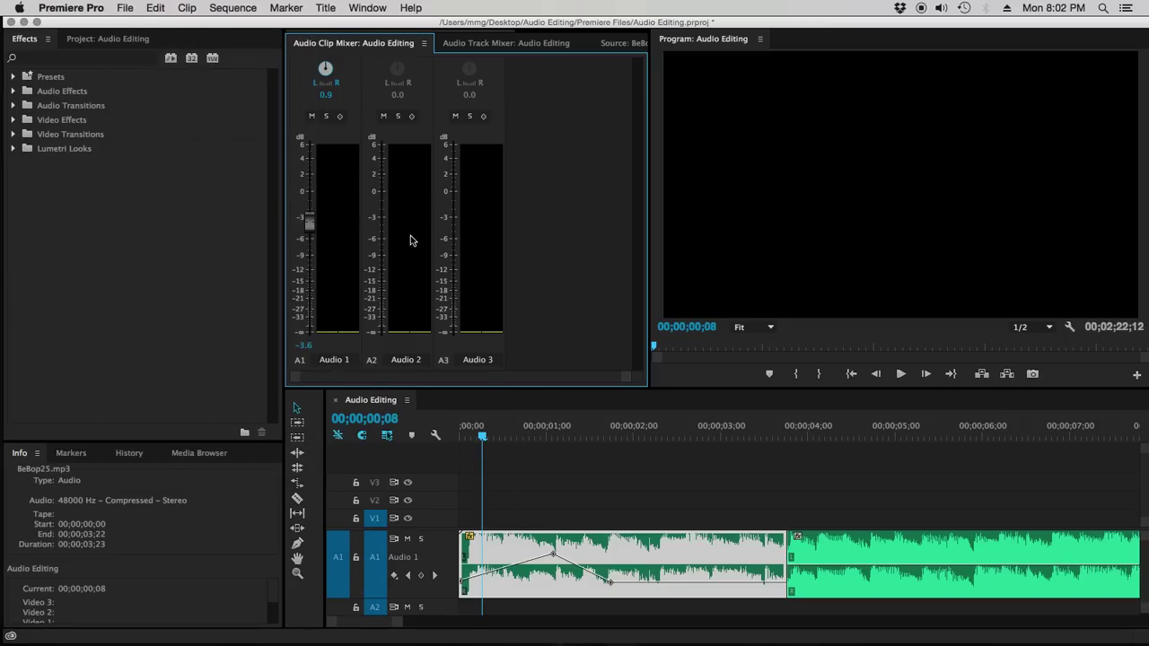
click(372, 406)
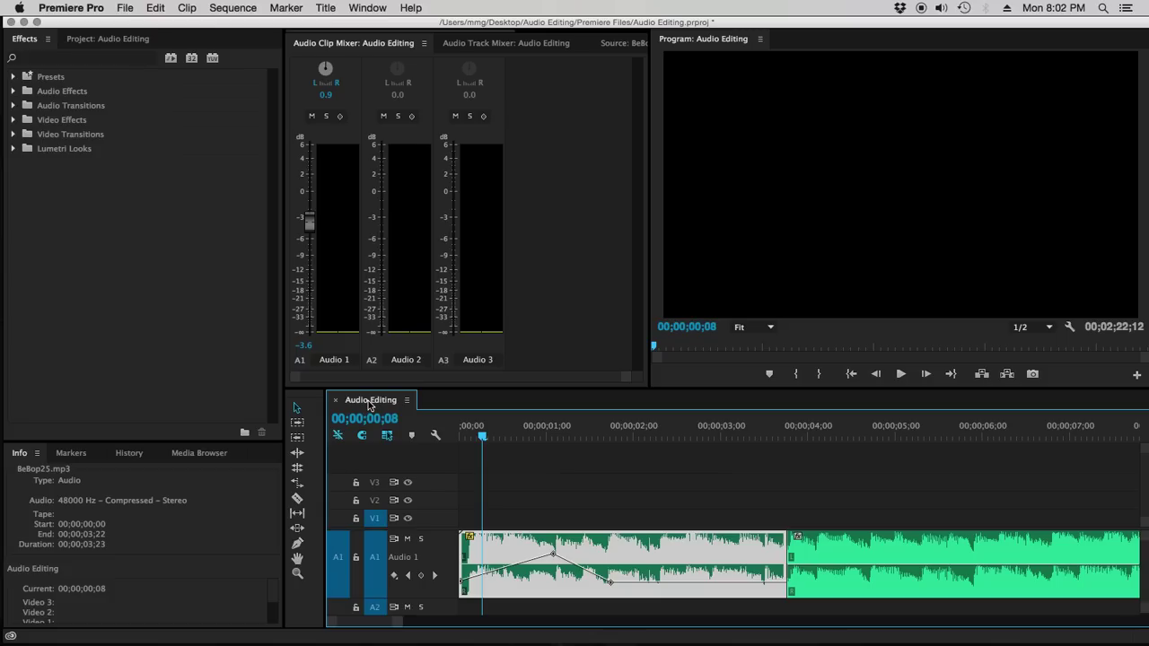
click(125, 9)
click(125, 9)
mouse_move(268, 392)
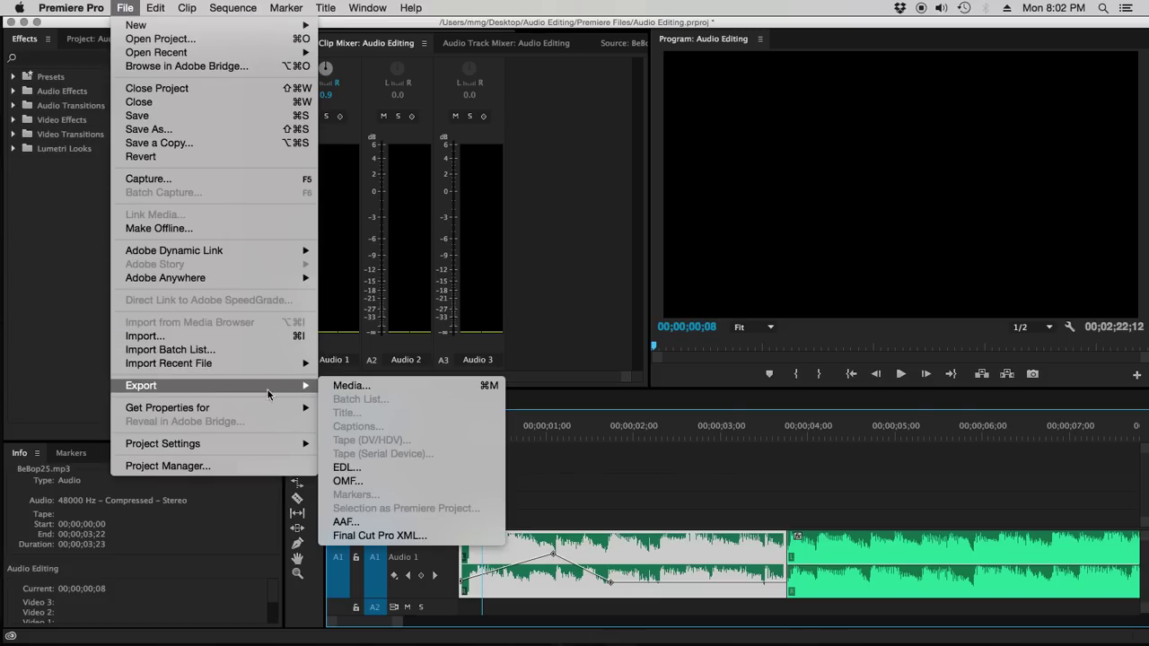
click(343, 388)
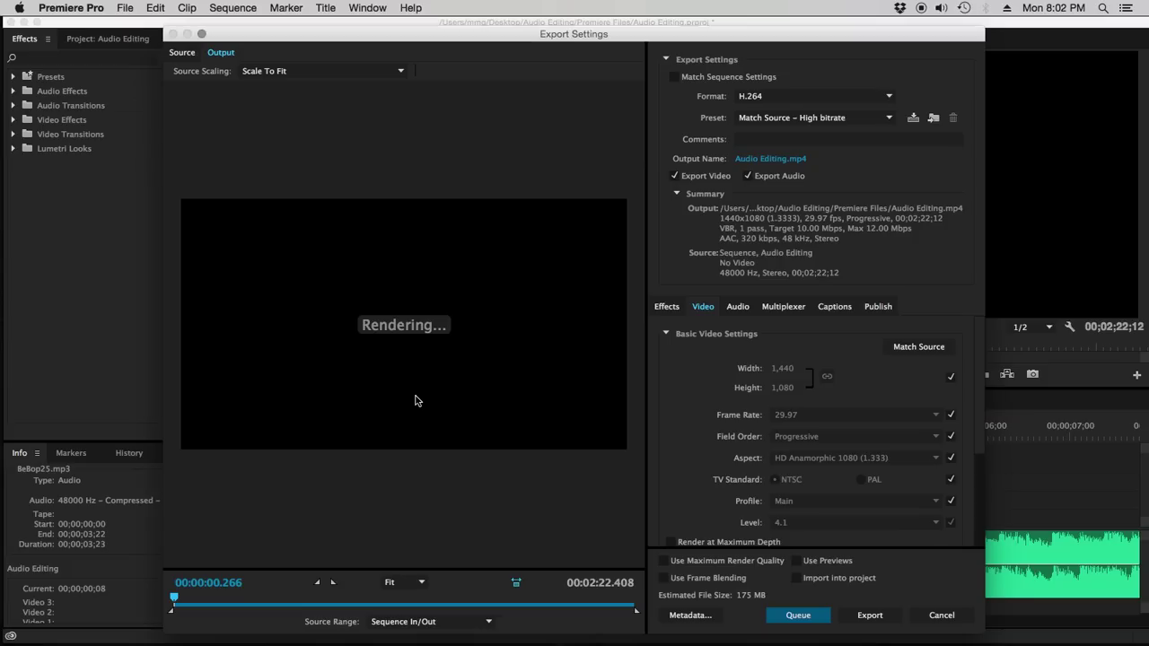
- Check the format list and keep H.264 as the export format
drag(596, 33, 537, 15)
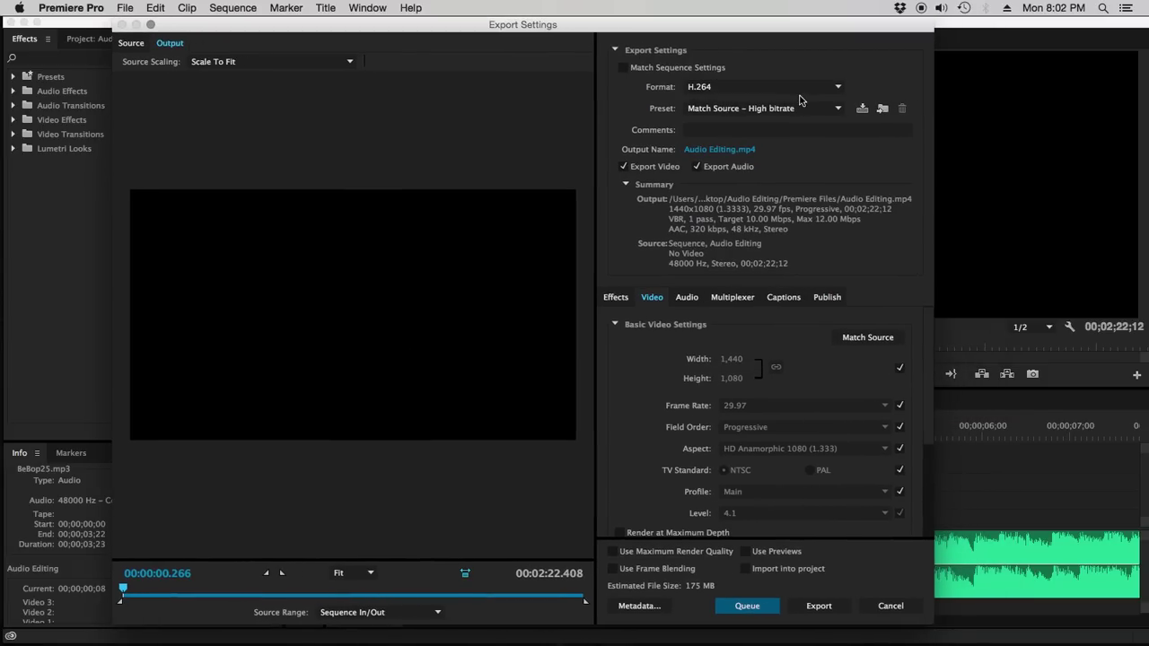
click(816, 87)
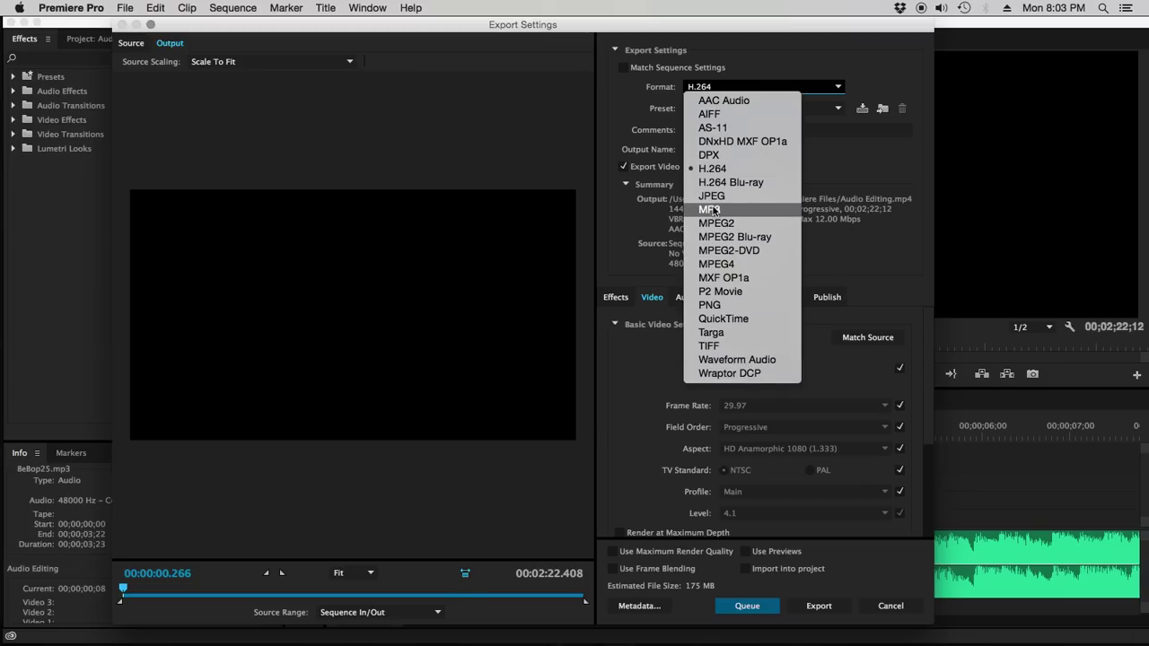
click(856, 169)
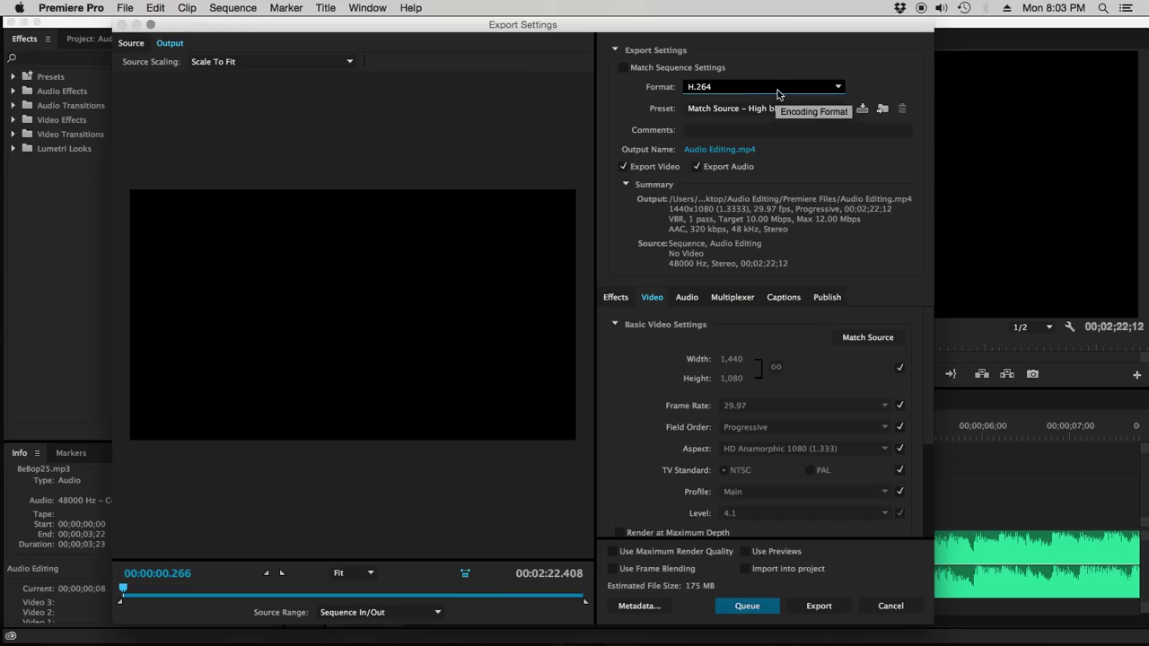
click(833, 86)
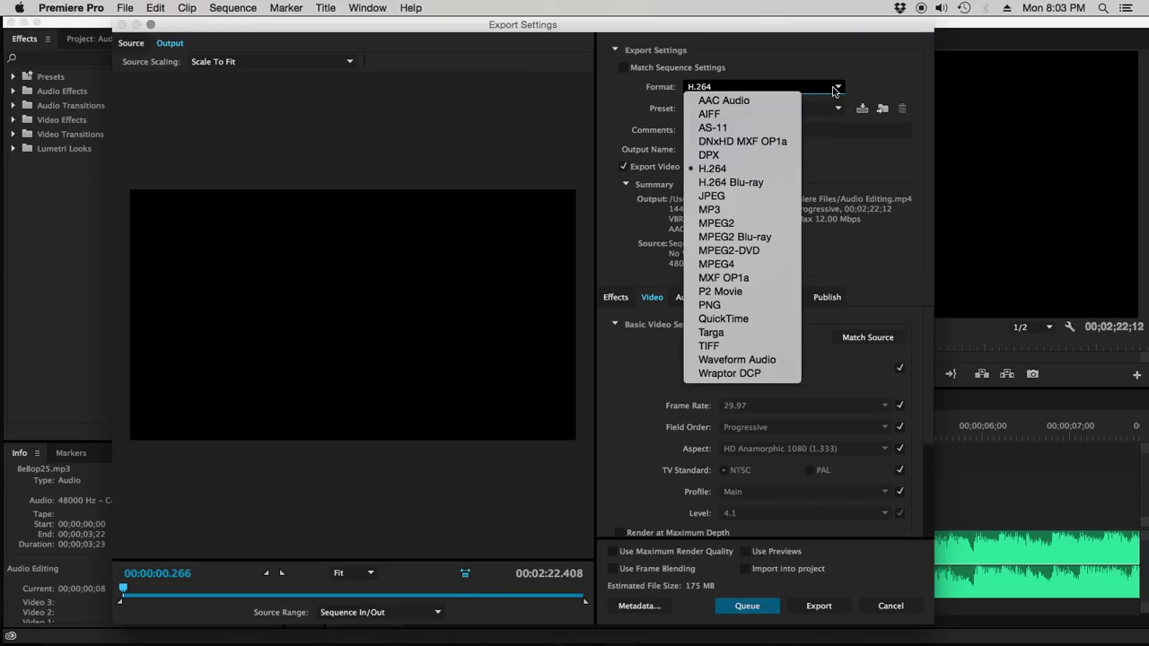
click(726, 171)
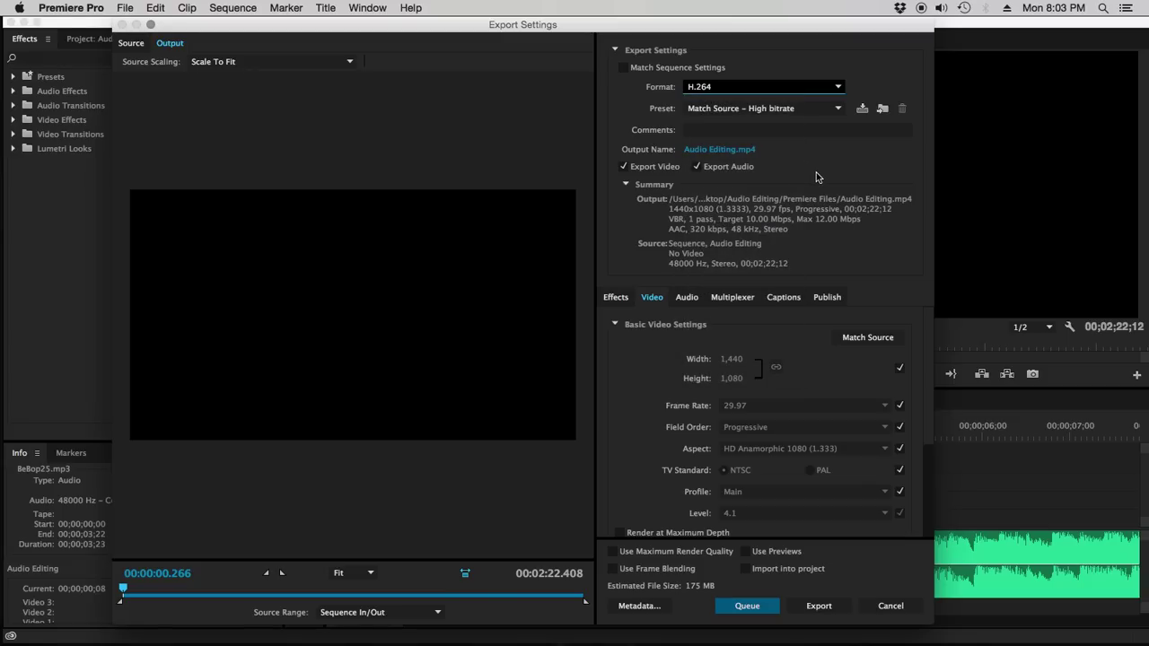
- Choose the YouTube 1080p HD export preset
click(805, 109)
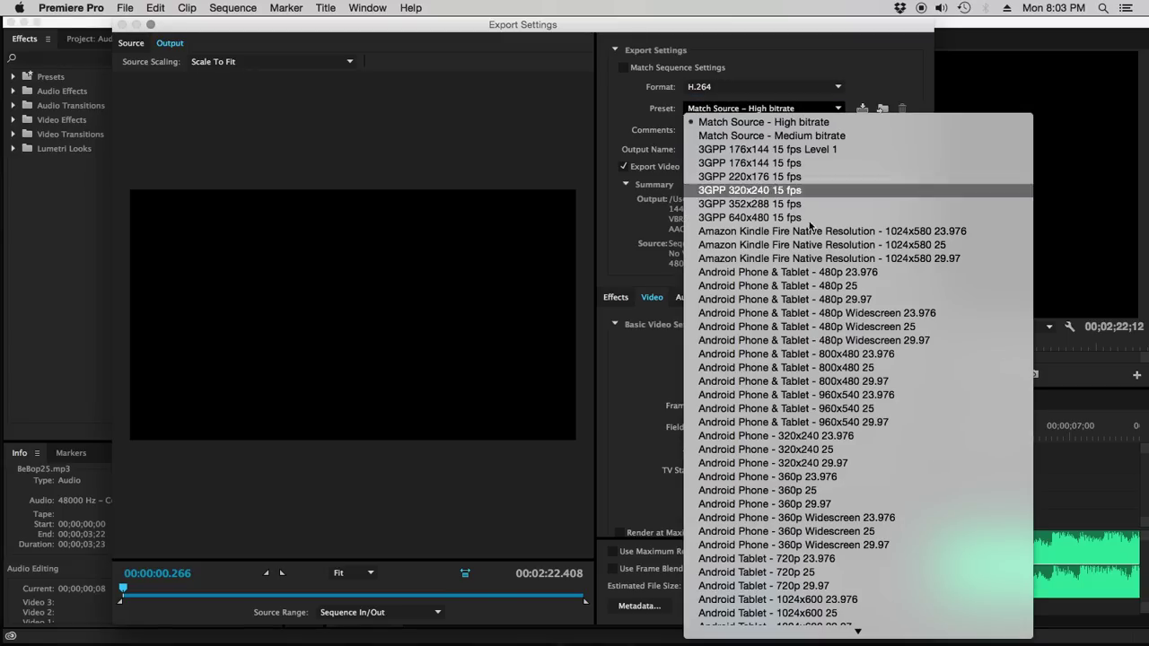
scroll(784, 398, down, 15)
scroll(788, 412, up, 15)
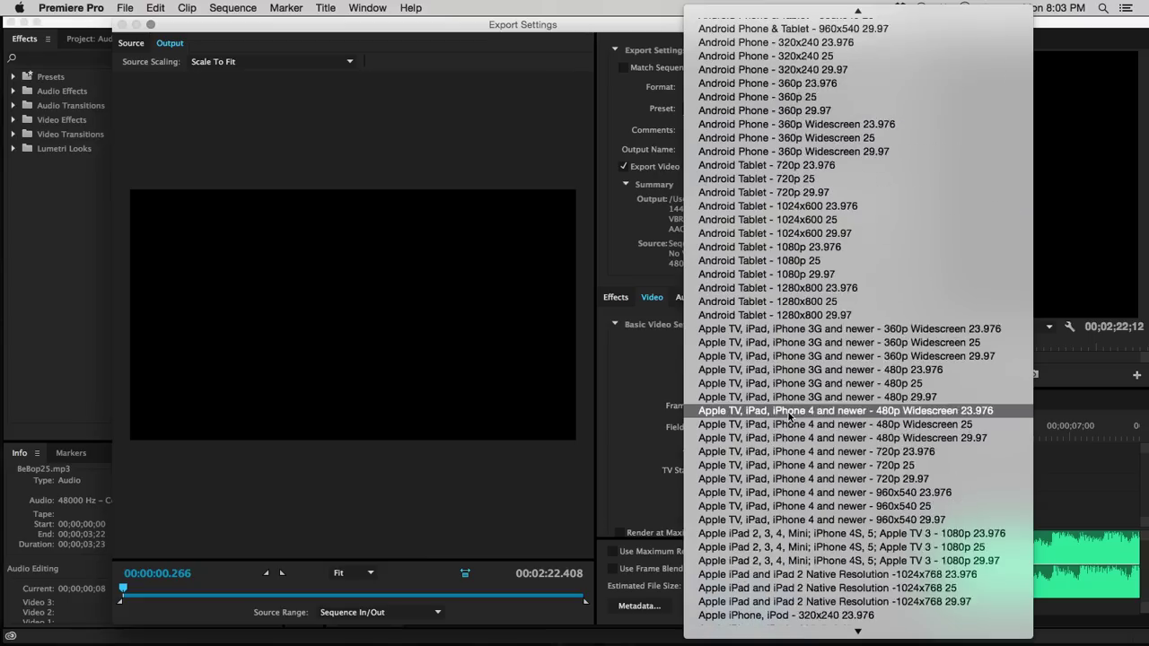
scroll(790, 417, down, 15)
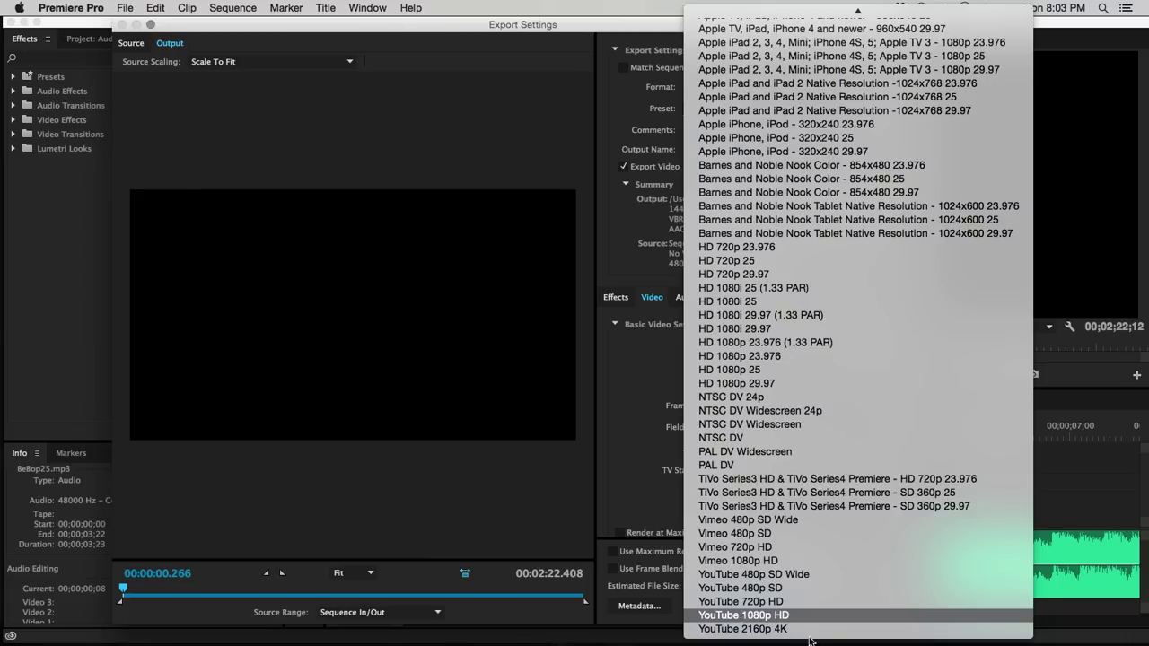
click(759, 616)
- Point the output to the Audio Editing folder and append 'Final Render' to the file name
click(737, 154)
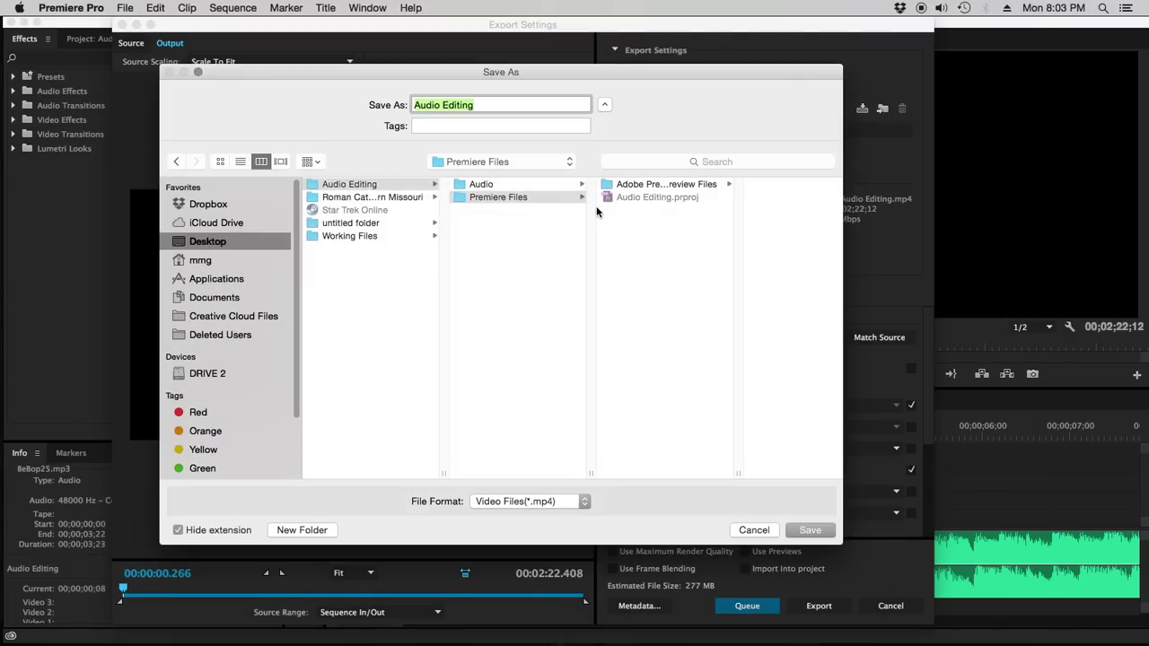
click(480, 238)
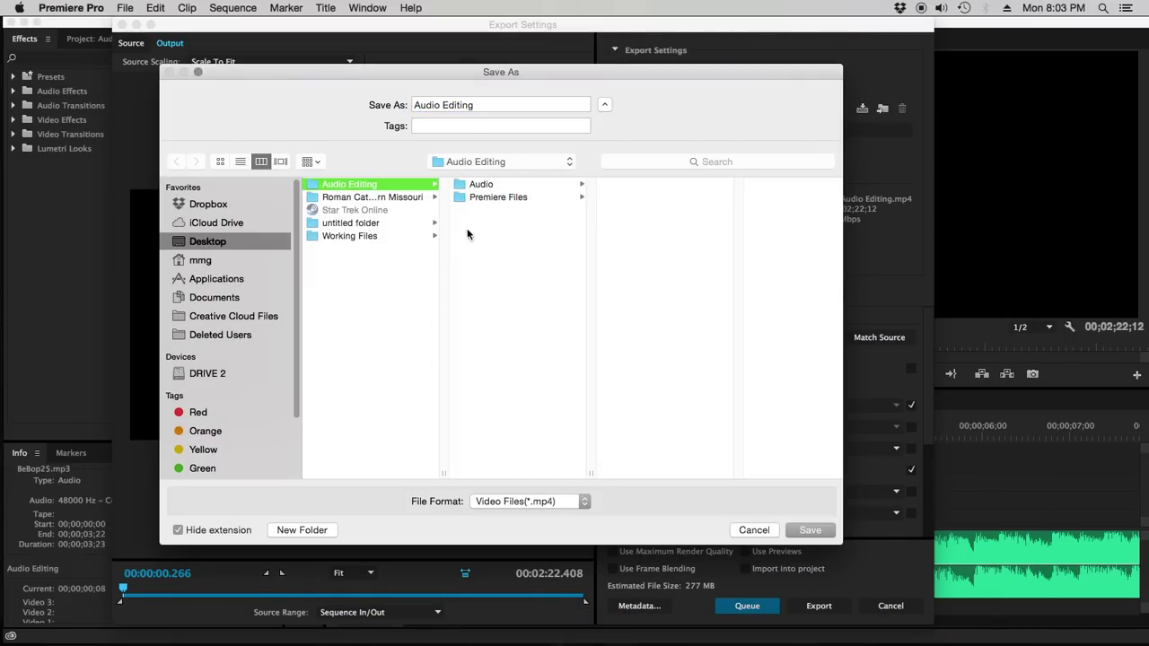
click(476, 105)
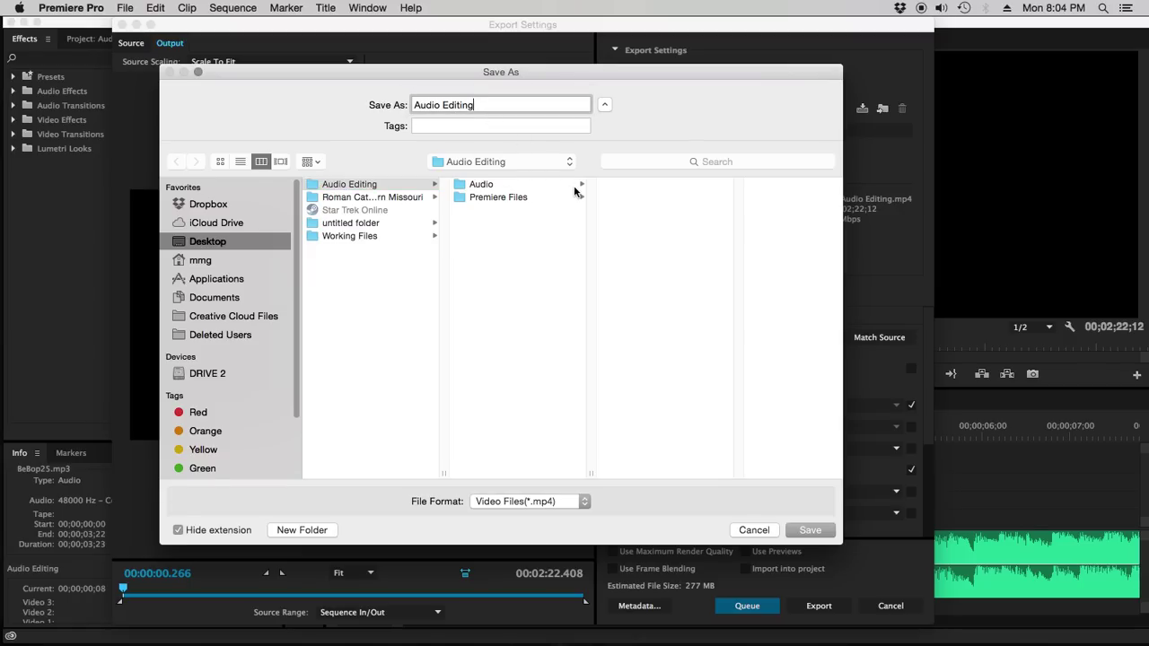
text(Final Render)
click(809, 530)
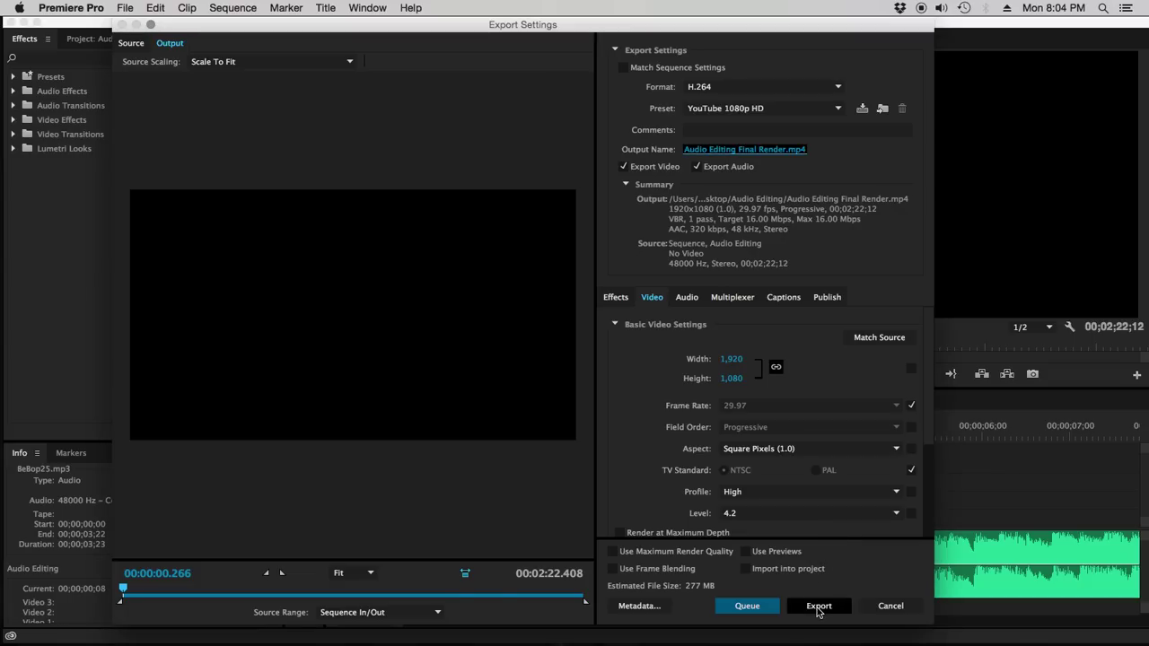
- Export the Audio Editing sequence and wait as encoding reaches about 11%
click(818, 607)
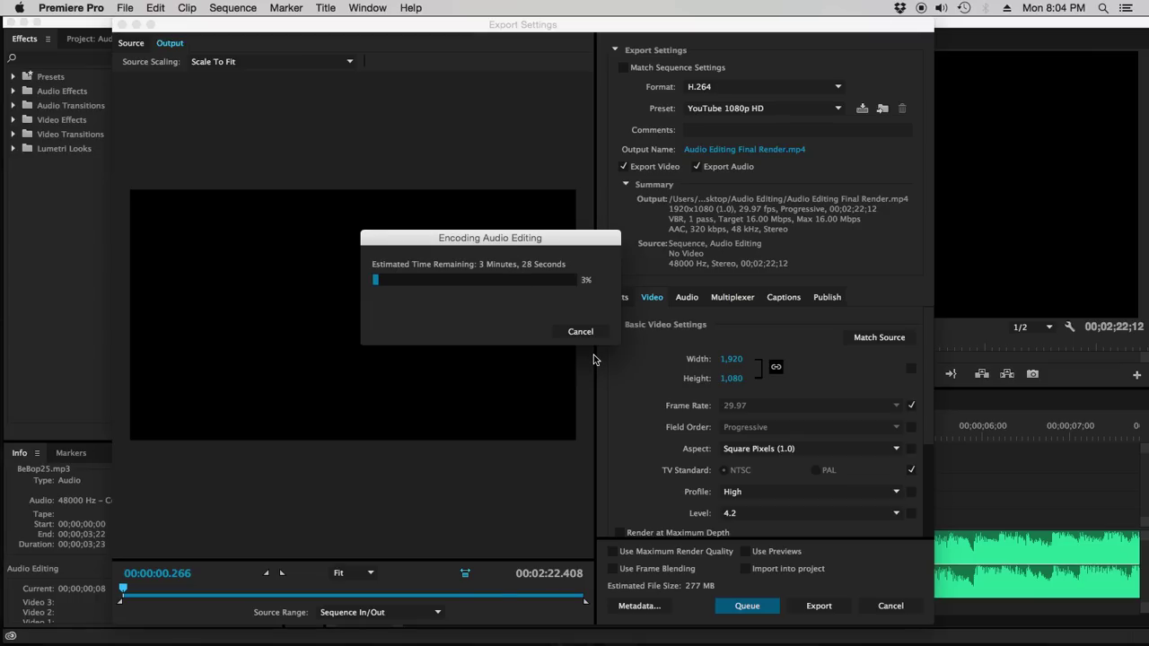
mouse_move(616, 639)
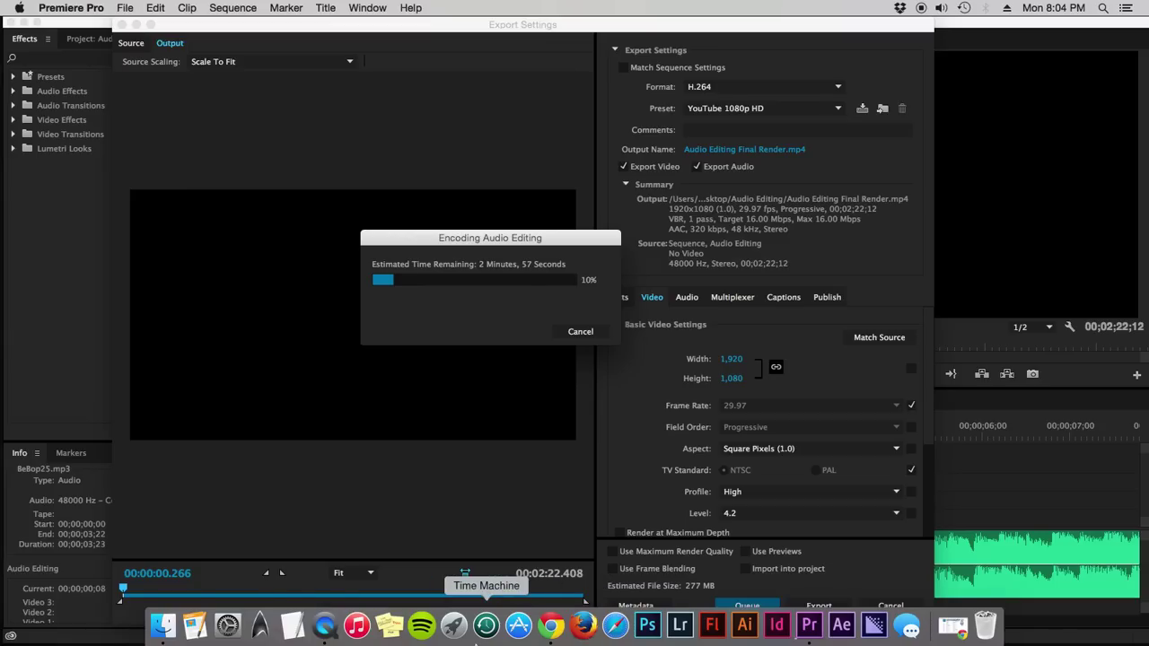
mouse_move(444, 643)
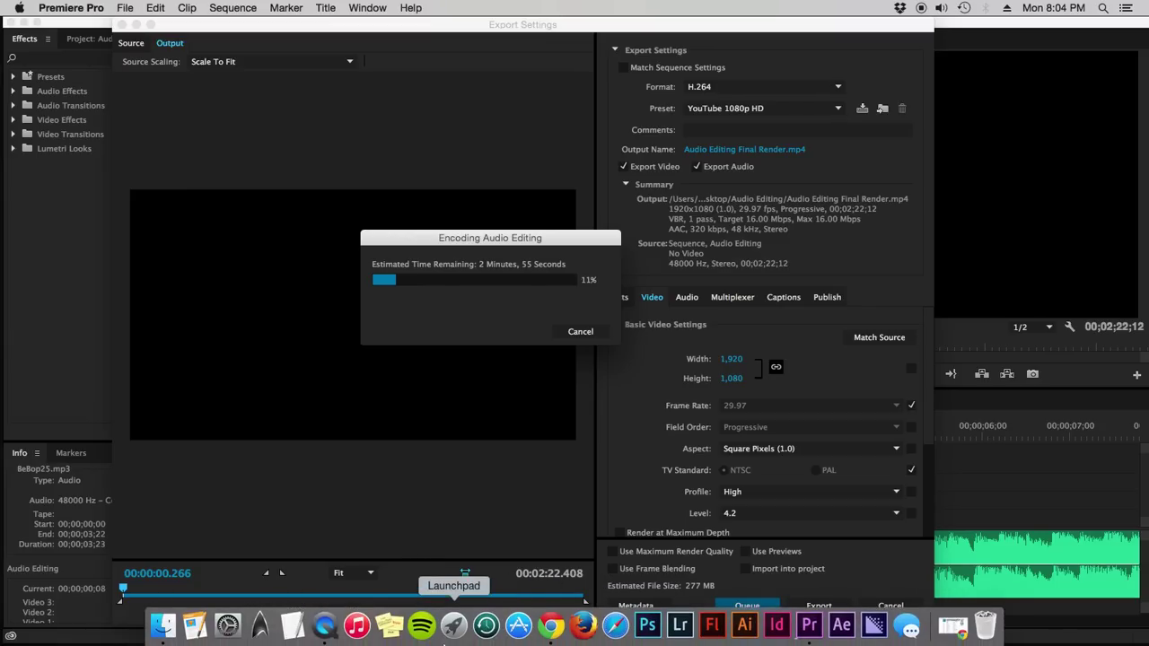